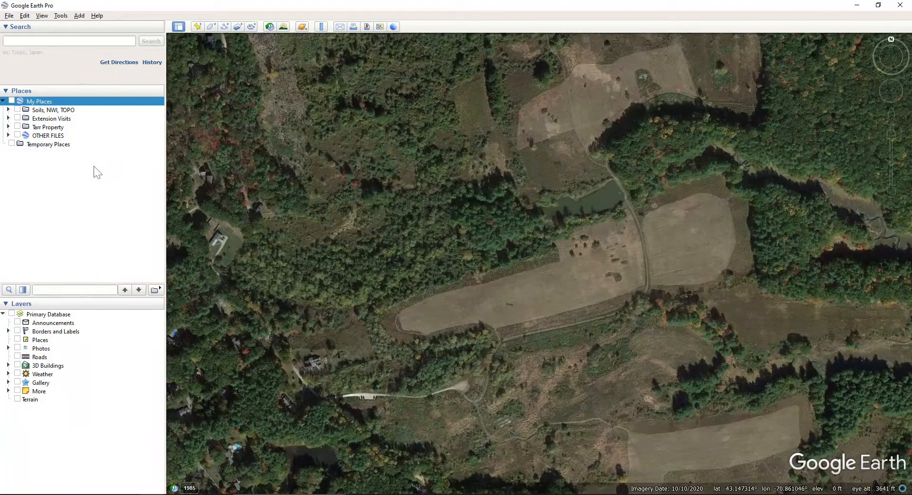
Look through the subfolders of the Tarr Property folder in My Places.
{"action": "left_click", "coordinate": [62, 103]}
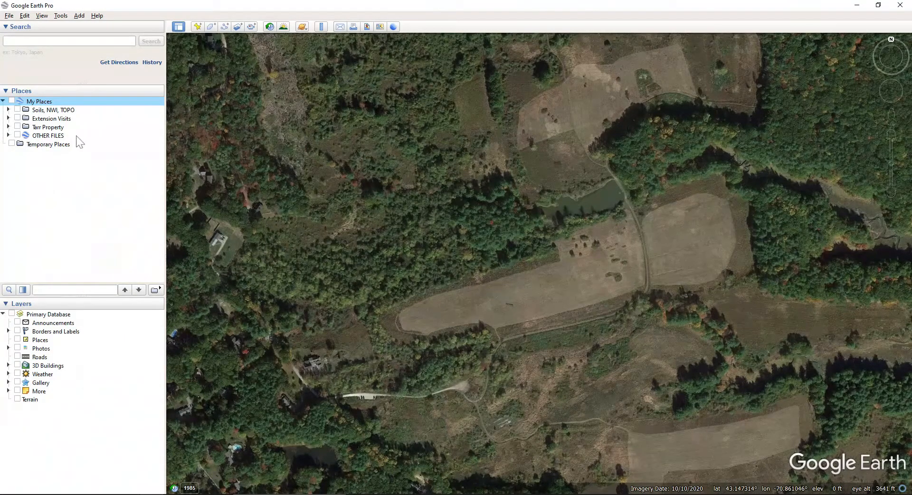
{"action": "left_click", "coordinate": [8, 127]}
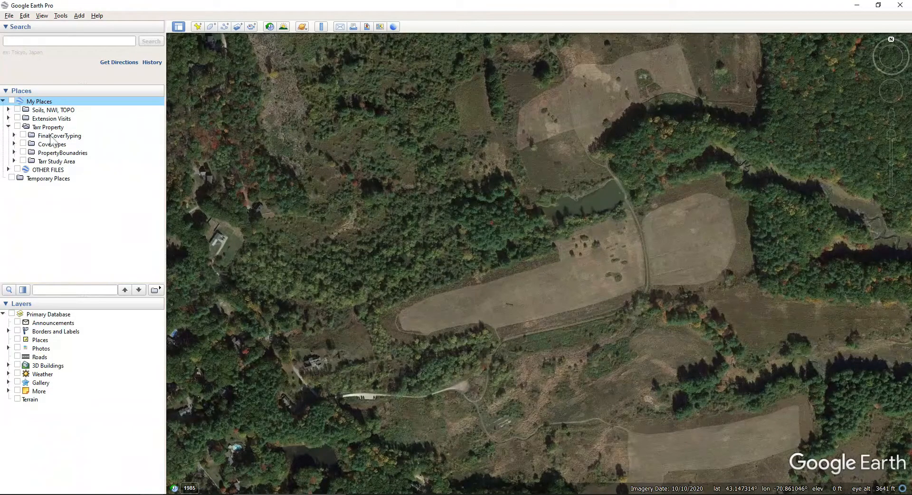
{"action": "left_click", "coordinate": [8, 127]}
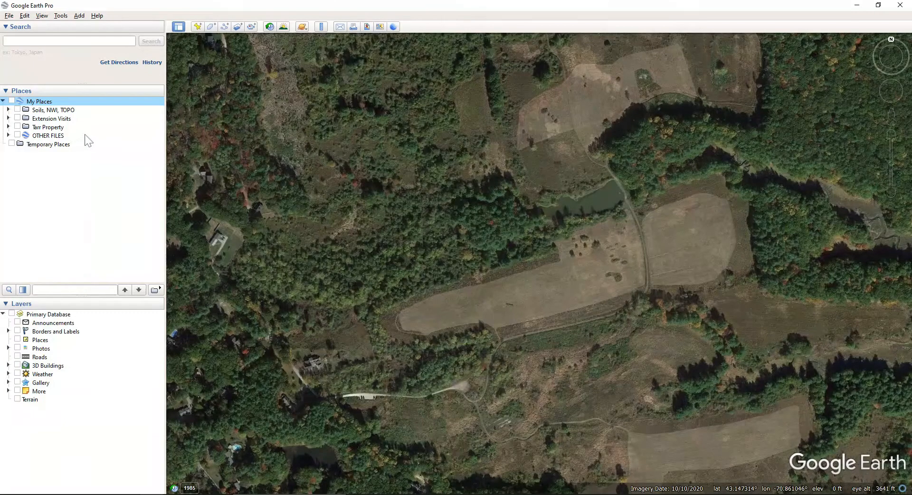
Add a new folder named Bellamy River WMA under My Places.
{"action": "right_click", "coordinate": [46, 103]}
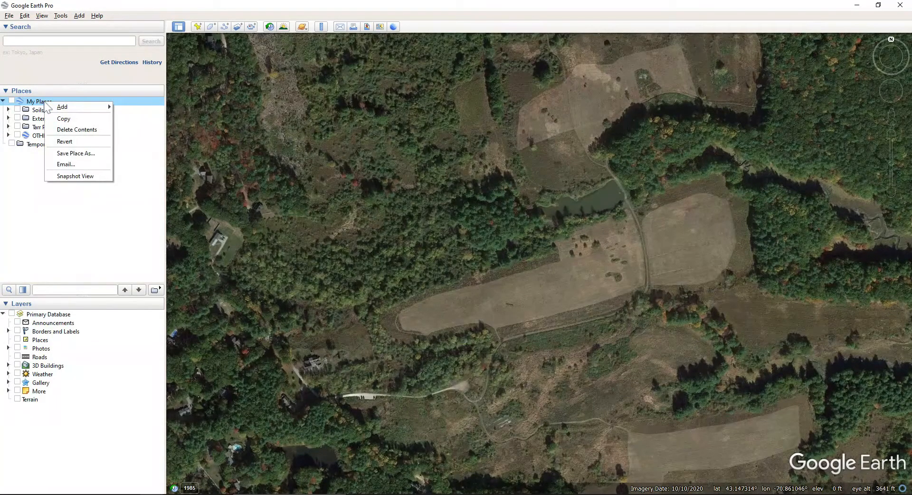
{"action": "mouse_move", "coordinate": [59, 107]}
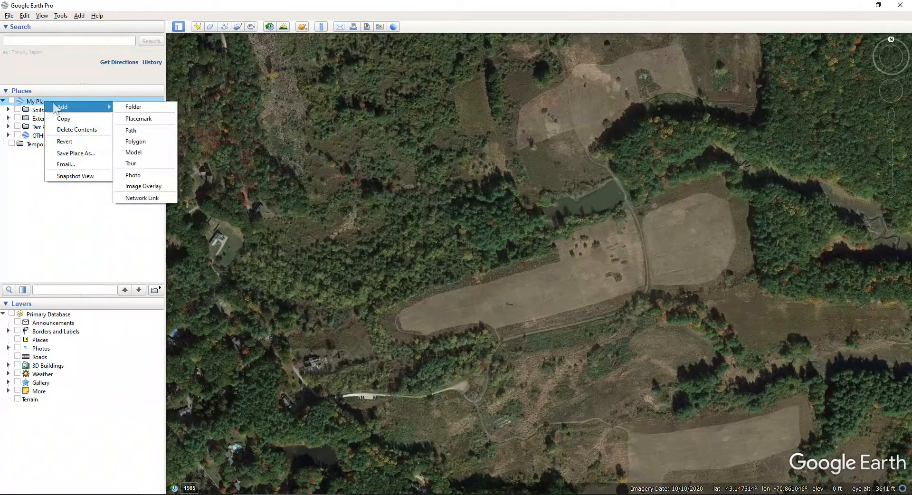
{"action": "left_click", "coordinate": [129, 106]}
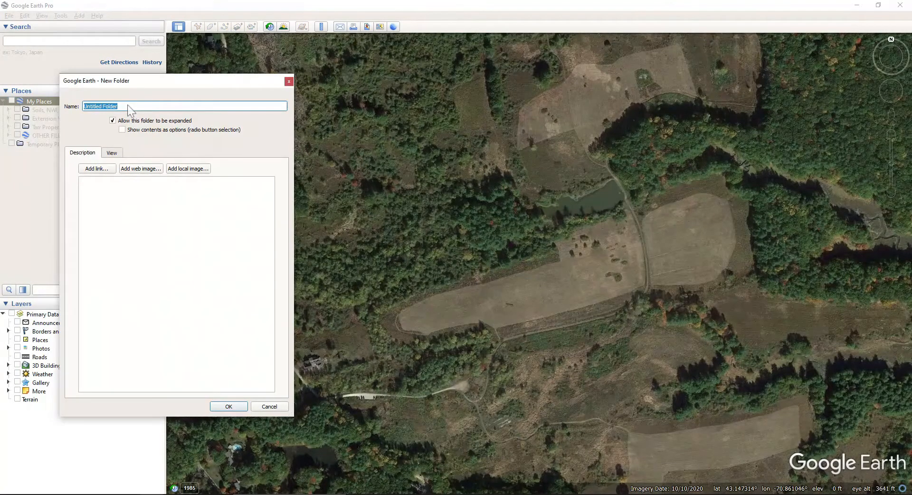
{"action": "left_click_drag", "start_coordinate": [137, 85], "coordinate": [195, 90]}
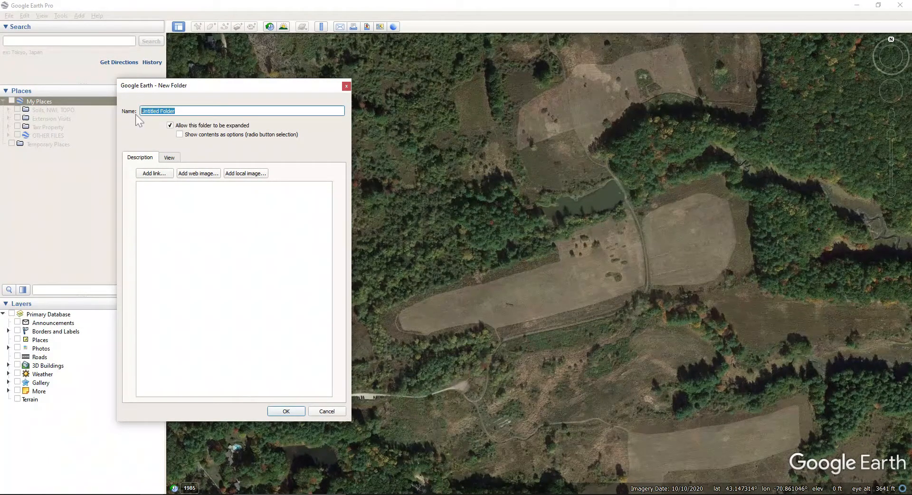
{"action": "type", "text": "Bellamy River WMA"}
{"action": "left_click", "coordinate": [286, 411]}
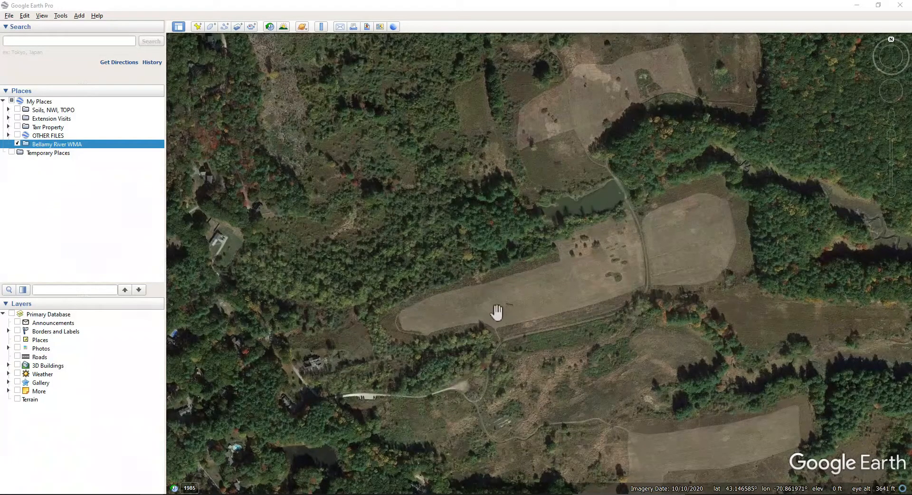
Select the Bellamy River WMA folder as the location for new items.
{"action": "mouse_move", "coordinate": [893, 136]}
{"action": "left_click_drag", "start_coordinate": [662, 252], "coordinate": [642, 220]}
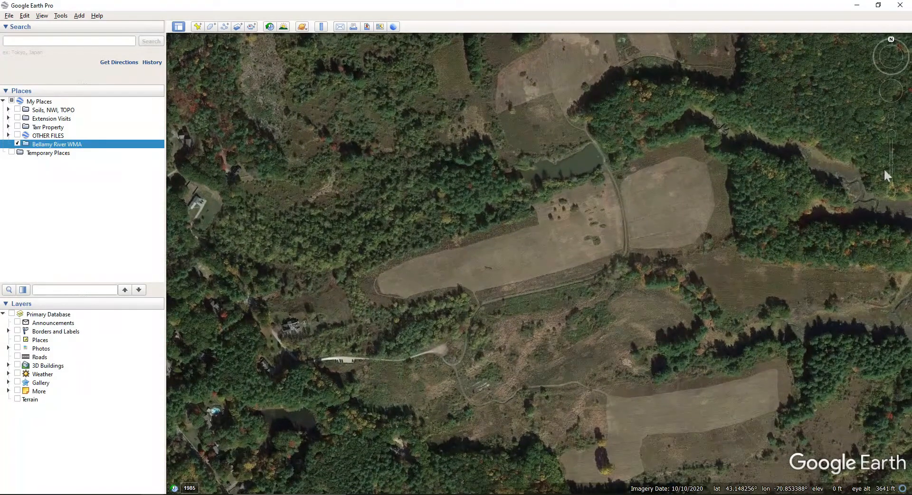
{"action": "left_click", "coordinate": [890, 190]}
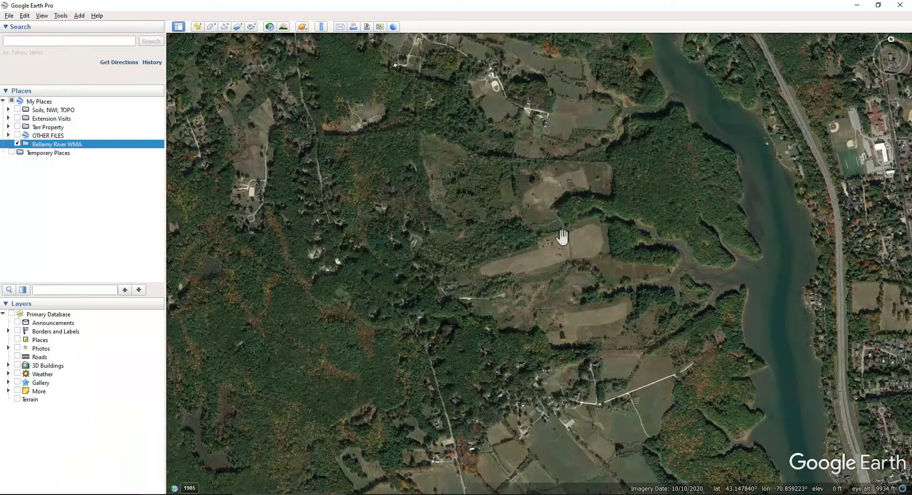
{"action": "mouse_move", "coordinate": [888, 137]}
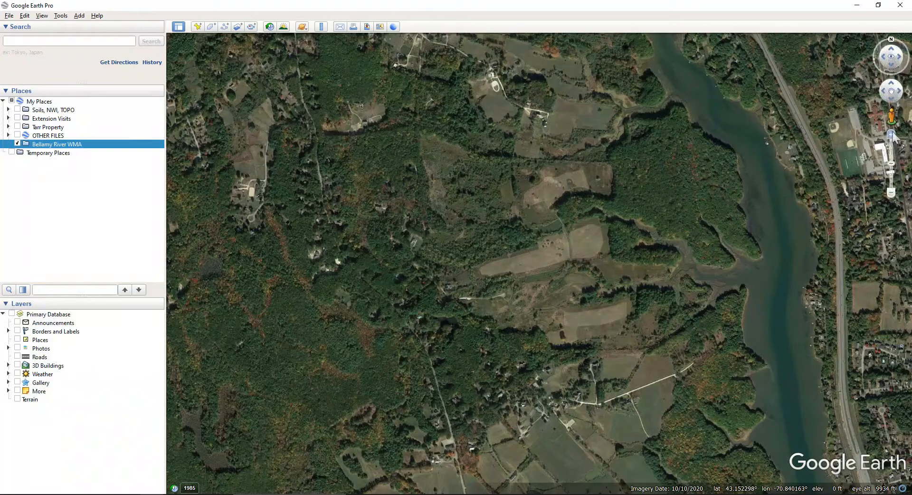
{"action": "left_click", "coordinate": [891, 136]}
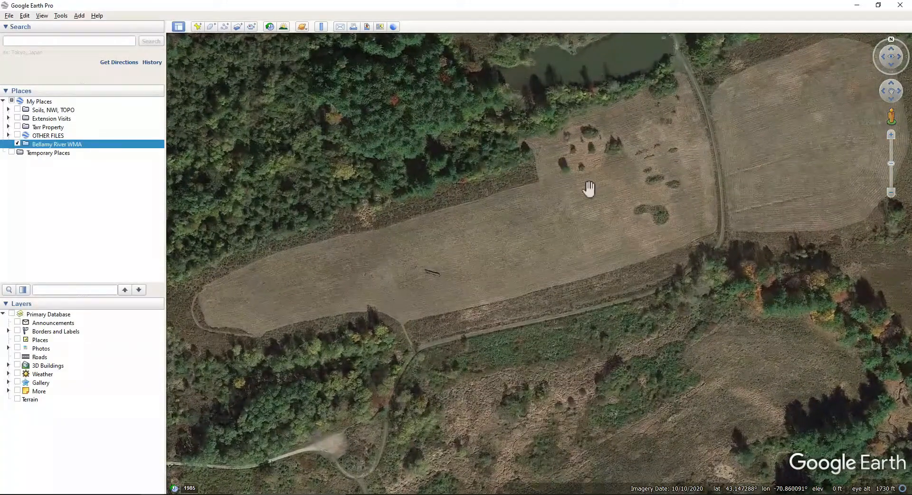
{"action": "left_click_drag", "start_coordinate": [589, 188], "coordinate": [647, 226]}
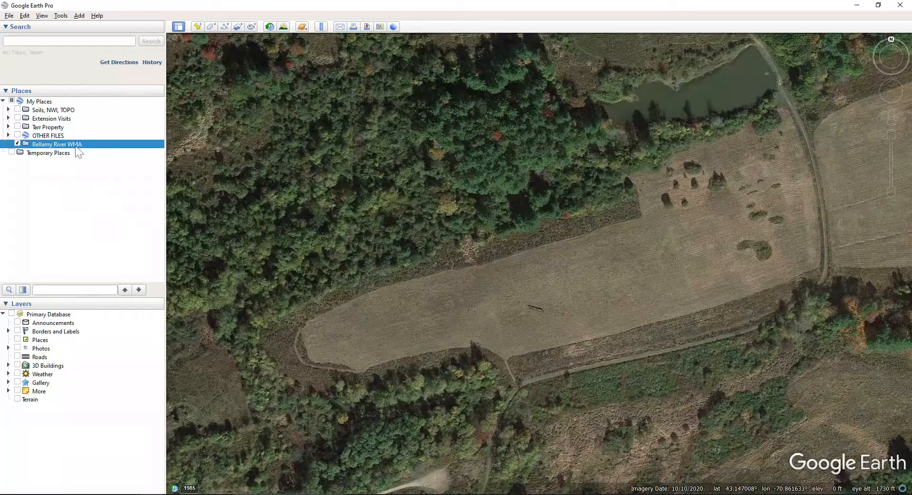
{"action": "left_click", "coordinate": [57, 110]}
{"action": "left_click", "coordinate": [57, 119]}
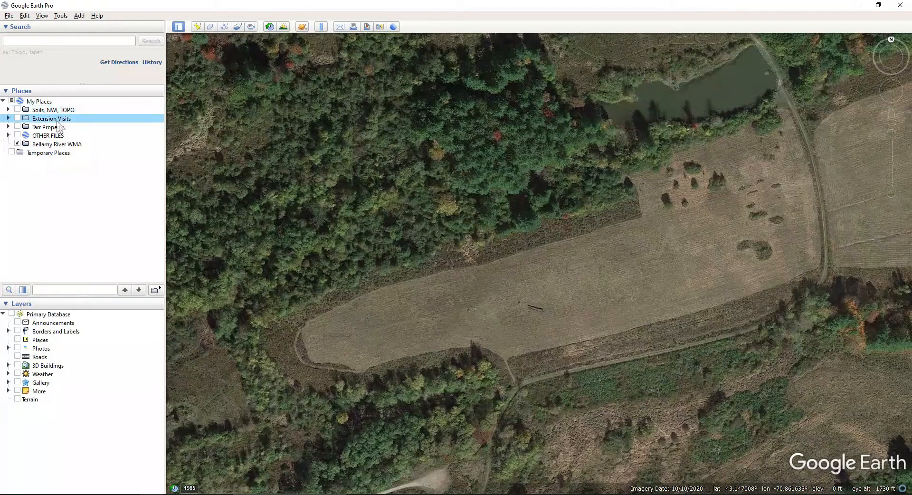
{"action": "left_click", "coordinate": [61, 128]}
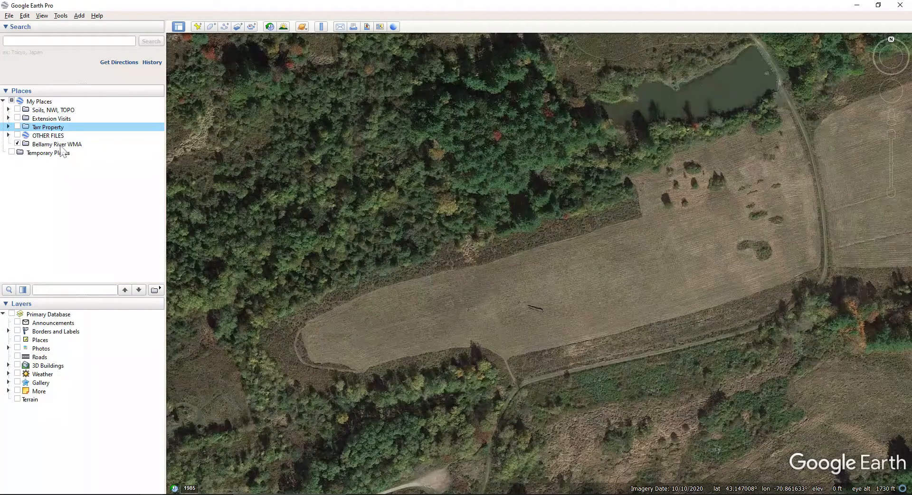
{"action": "left_click", "coordinate": [61, 145]}
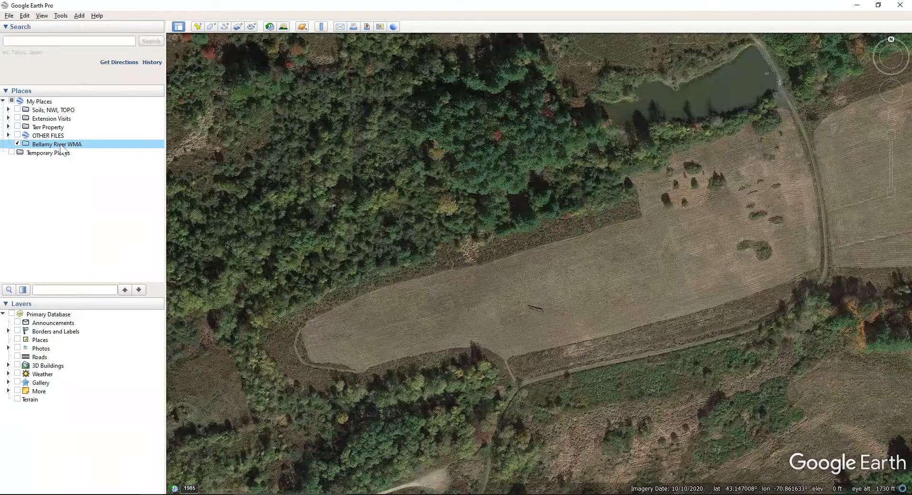
Start a new polygon in the Bellamy River WMA folder and name it Field A.
{"action": "left_click", "coordinate": [211, 27]}
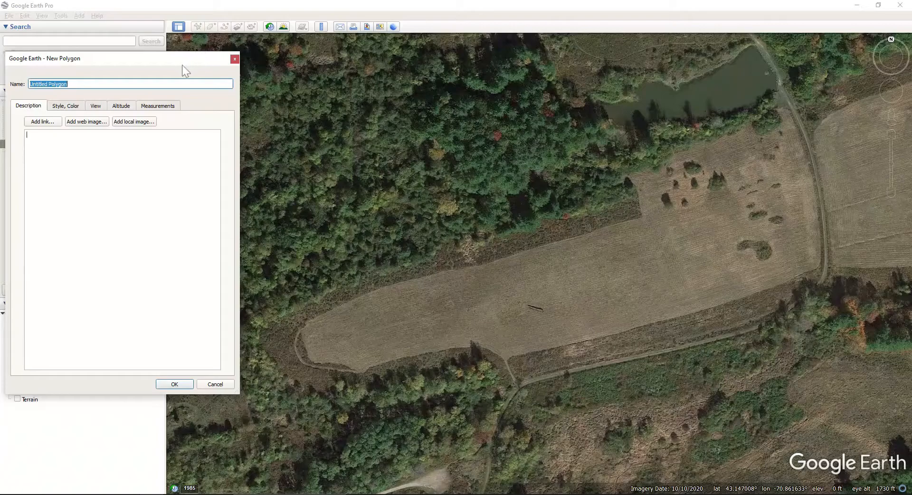
{"action": "left_click_drag", "start_coordinate": [178, 58], "coordinate": [296, 64]}
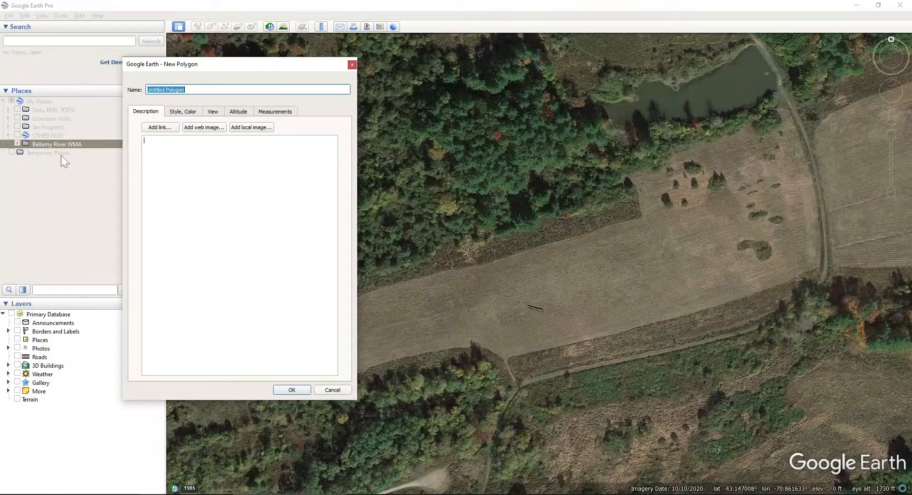
{"action": "left_click", "coordinate": [198, 89]}
{"action": "left_click_drag", "start_coordinate": [197, 89], "coordinate": [142, 88]}
{"action": "type", "text": "Field A"}
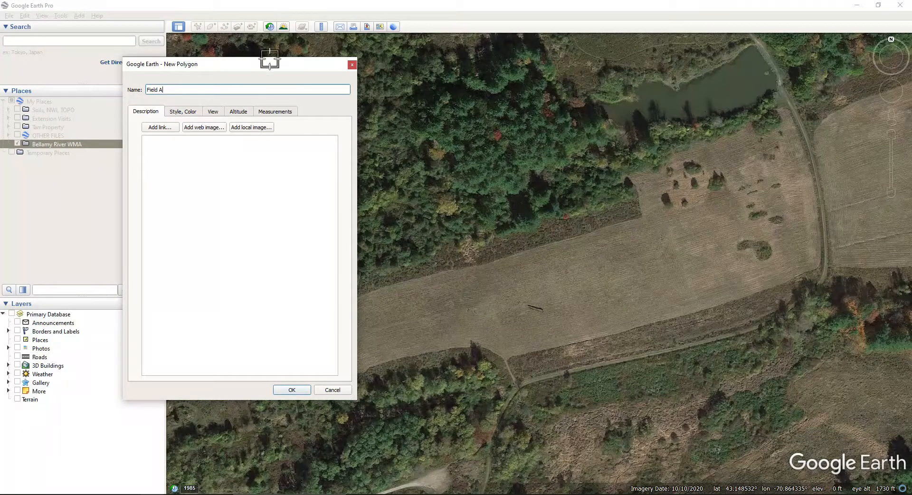
{"action": "left_click_drag", "start_coordinate": [267, 63], "coordinate": [159, 66]}
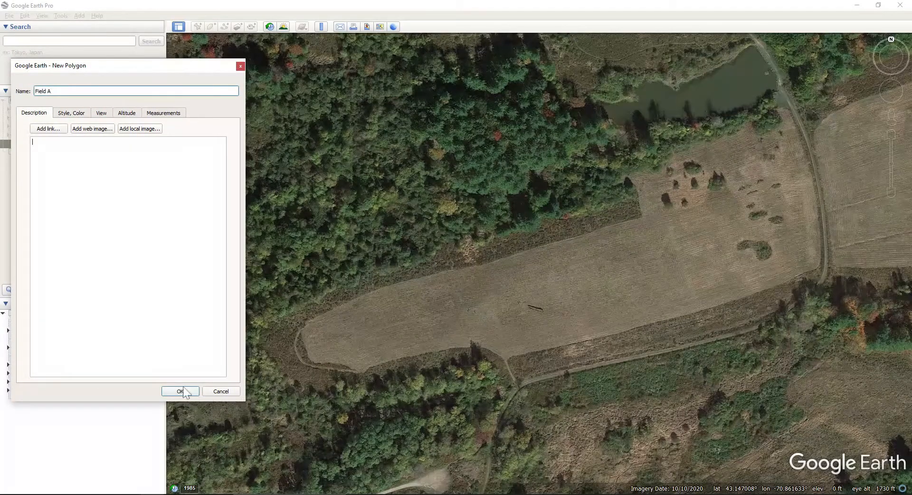
{"action": "left_click", "coordinate": [182, 159]}
Trace Field A's boundary from the trail junction along the long field's southern and eastern edges up to the pond's southeast corner.
{"action": "left_click", "coordinate": [520, 381]}
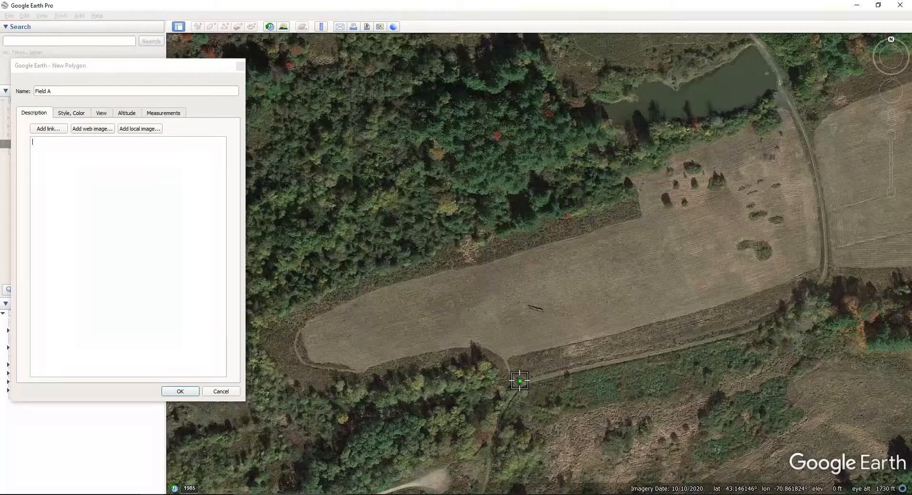
{"action": "left_click", "coordinate": [592, 364]}
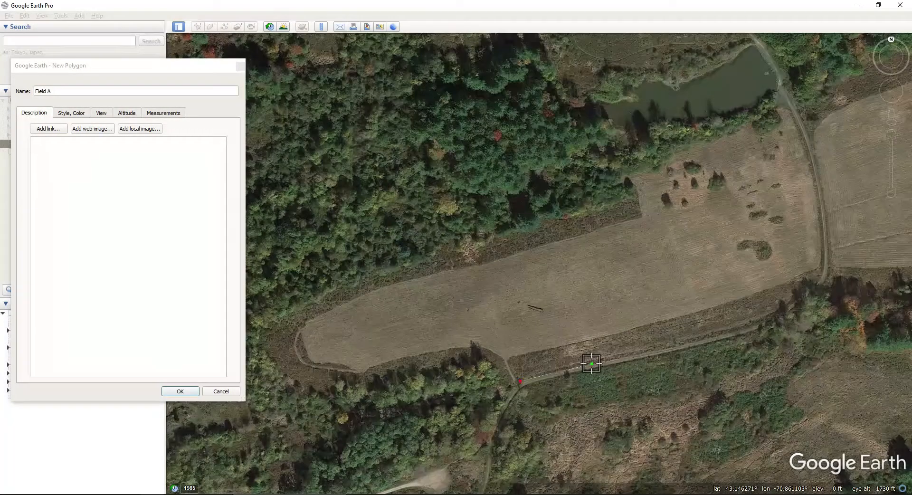
{"action": "left_click", "coordinate": [651, 350]}
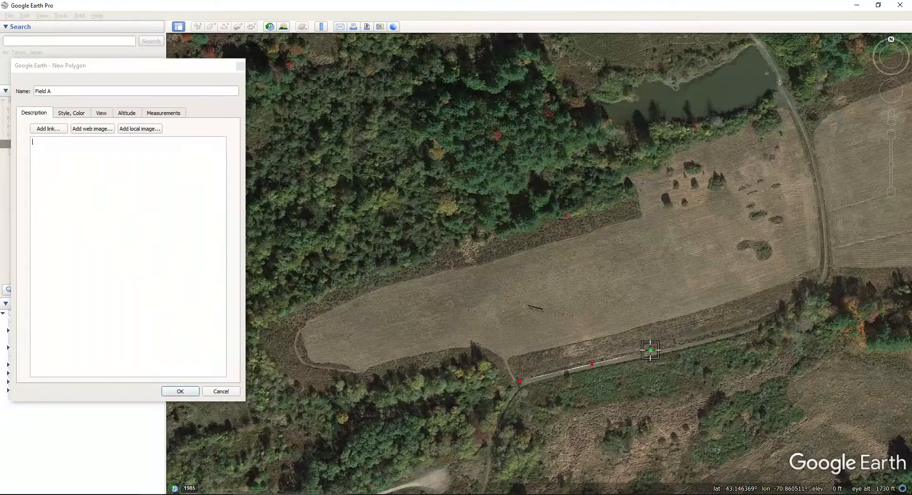
{"action": "left_click", "coordinate": [681, 344]}
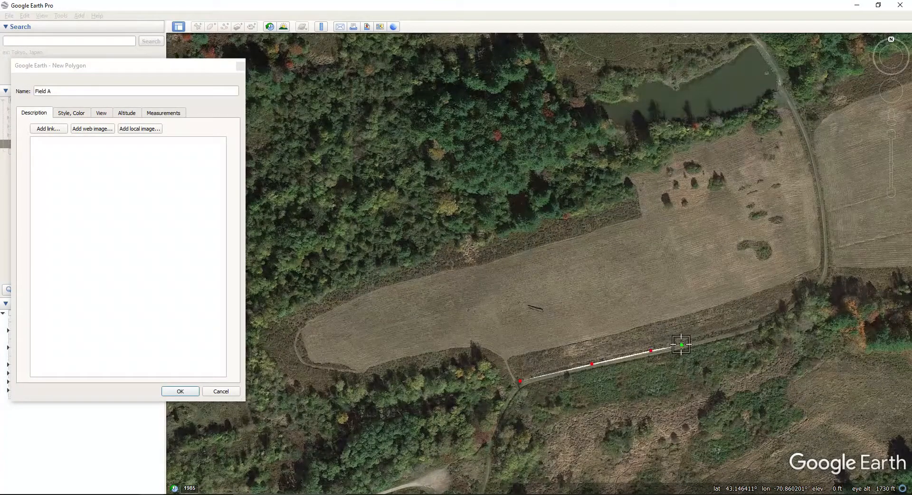
{"action": "left_click", "coordinate": [719, 334]}
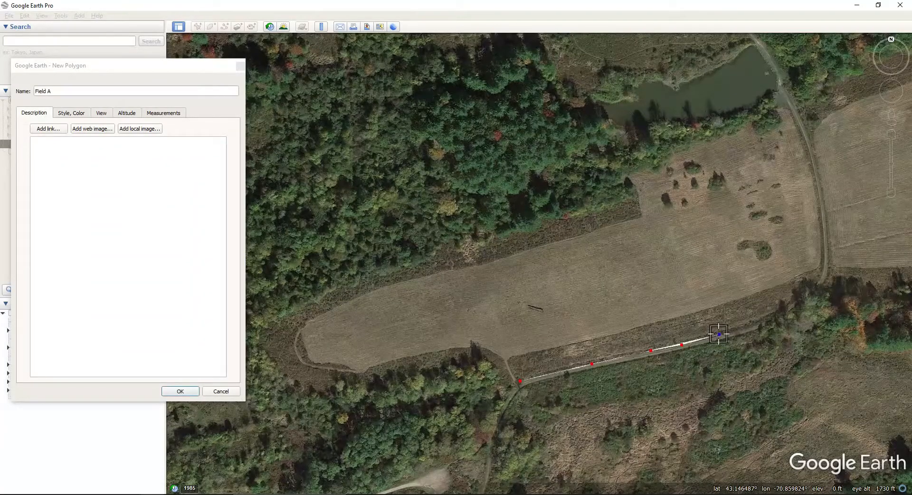
{"action": "left_click", "coordinate": [762, 323]}
{"action": "left_click", "coordinate": [790, 305]}
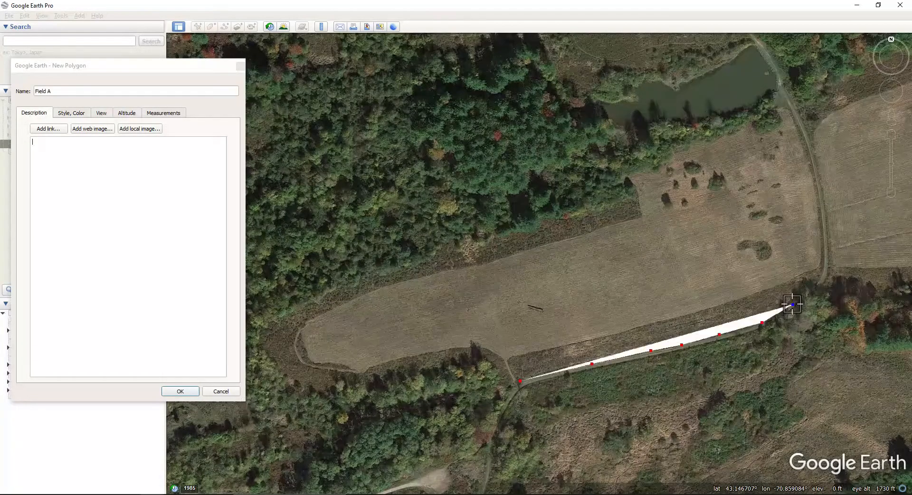
{"action": "left_click", "coordinate": [808, 292]}
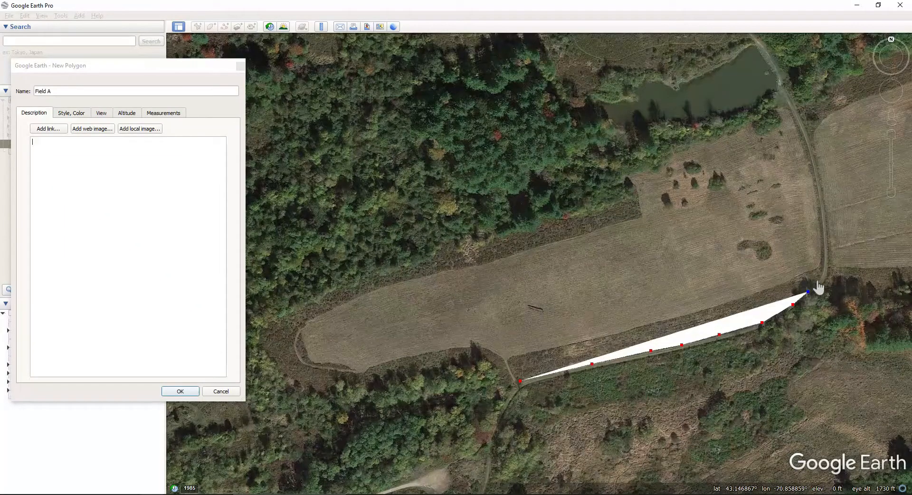
{"action": "left_click", "coordinate": [818, 280]}
{"action": "left_click", "coordinate": [825, 258]}
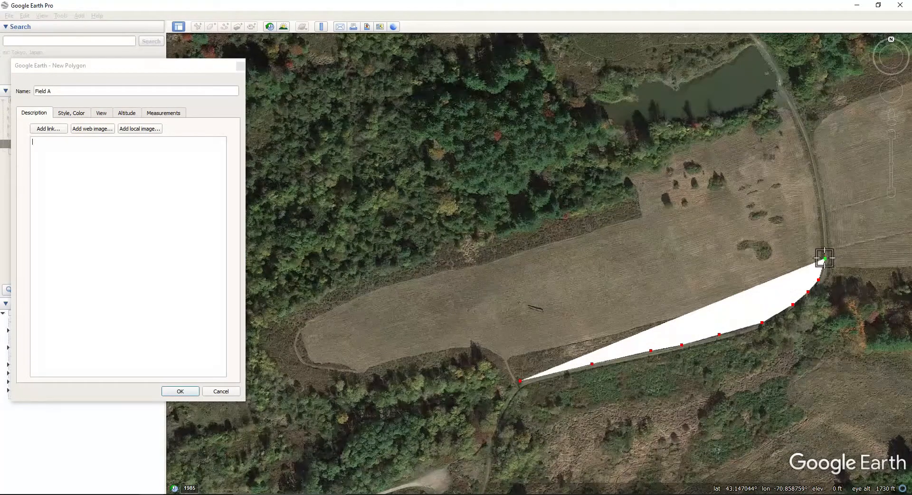
{"action": "left_click", "coordinate": [824, 236]}
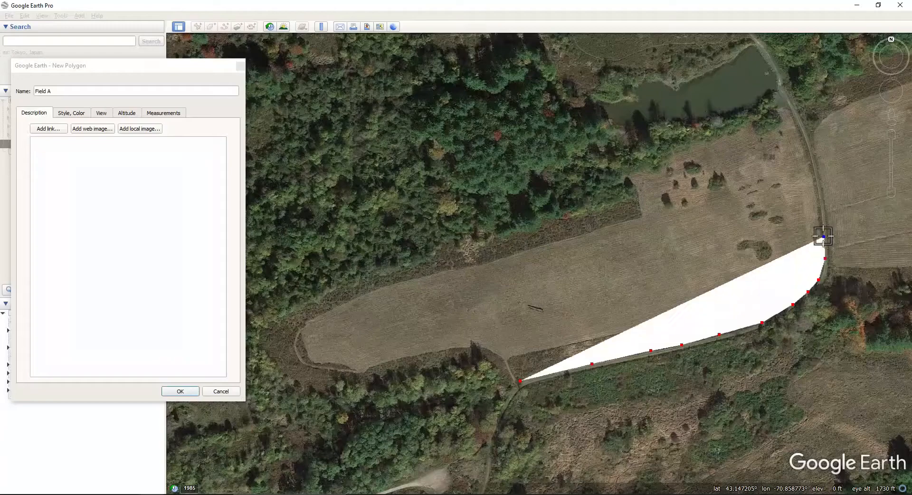
{"action": "left_click", "coordinate": [819, 206]}
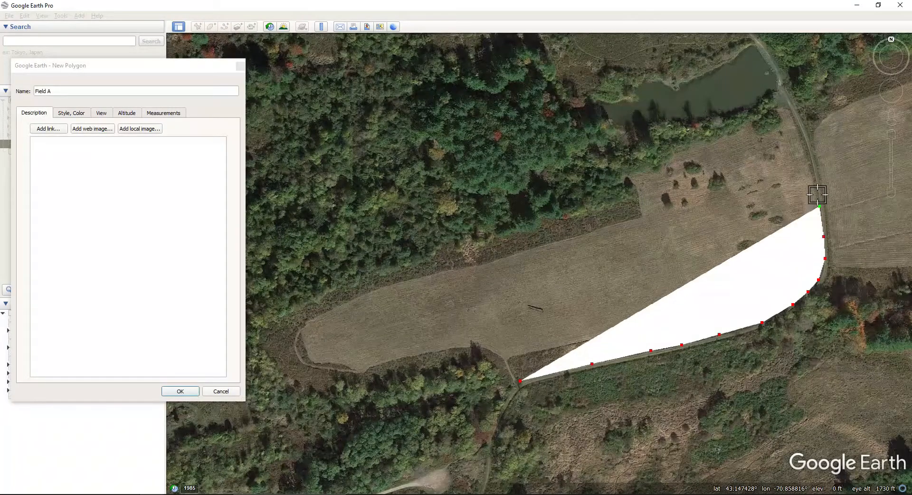
{"action": "left_click", "coordinate": [815, 181]}
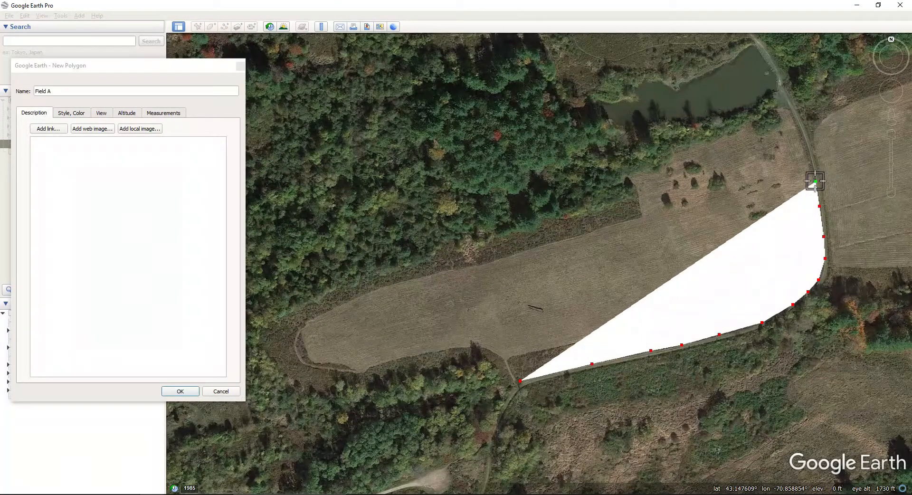
{"action": "left_click", "coordinate": [807, 149]}
{"action": "left_click", "coordinate": [792, 119]}
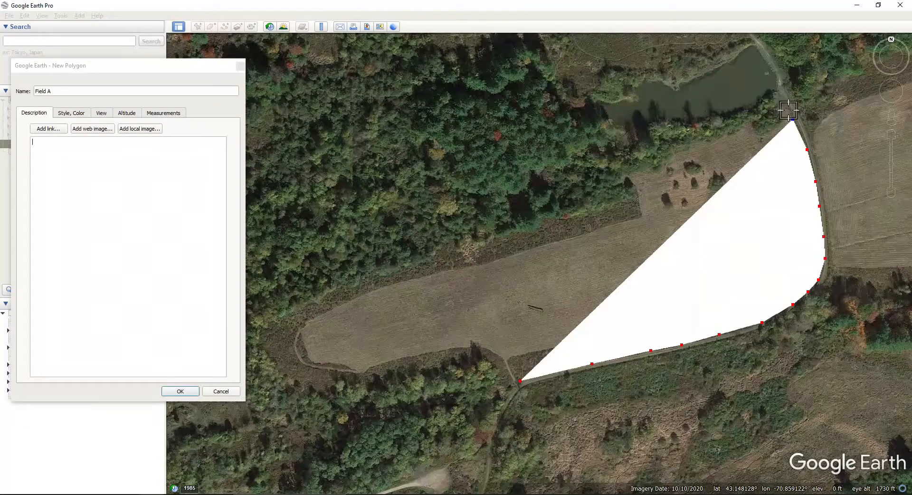
{"action": "left_click", "coordinate": [789, 111]}
{"action": "left_click", "coordinate": [777, 109]}
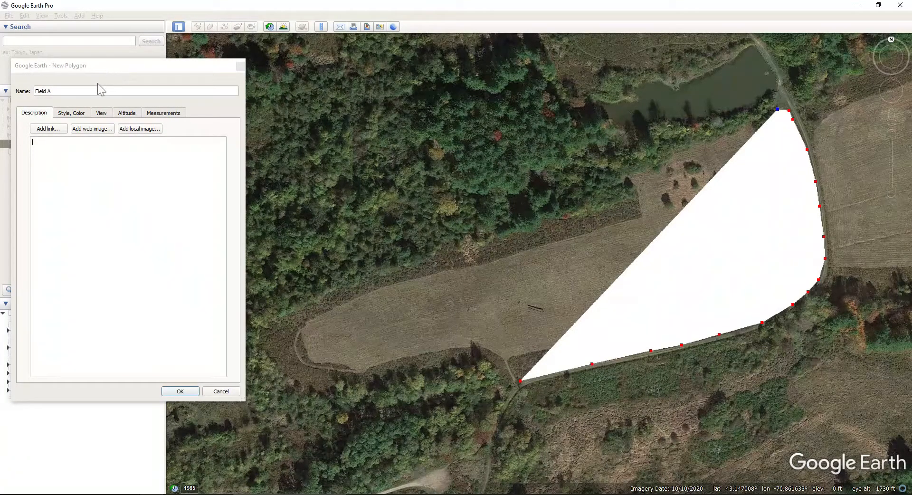
Set Field A's polygon area style to Outlined so the imagery beneath it shows.
{"action": "left_click", "coordinate": [75, 114]}
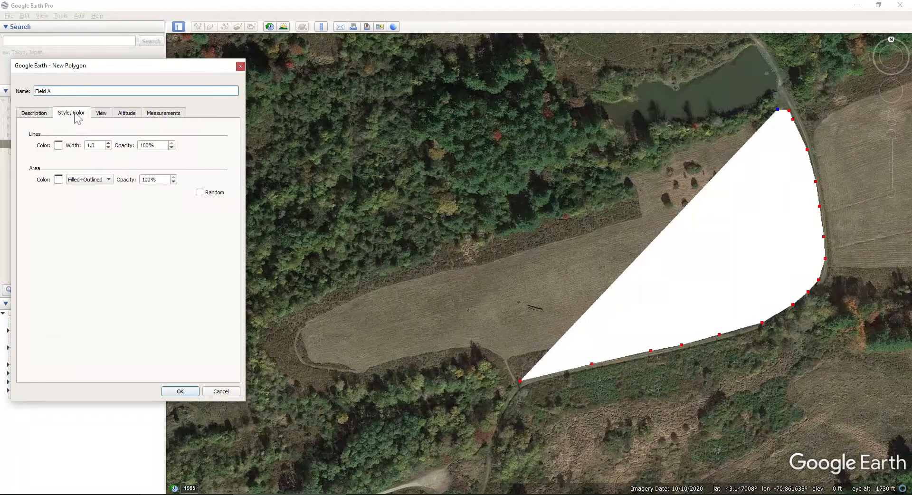
{"action": "left_click", "coordinate": [105, 180]}
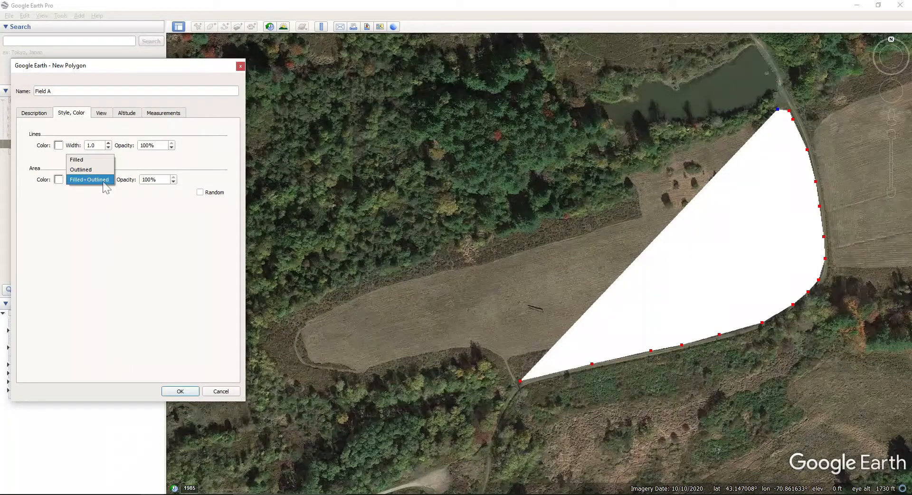
{"action": "left_click", "coordinate": [104, 212]}
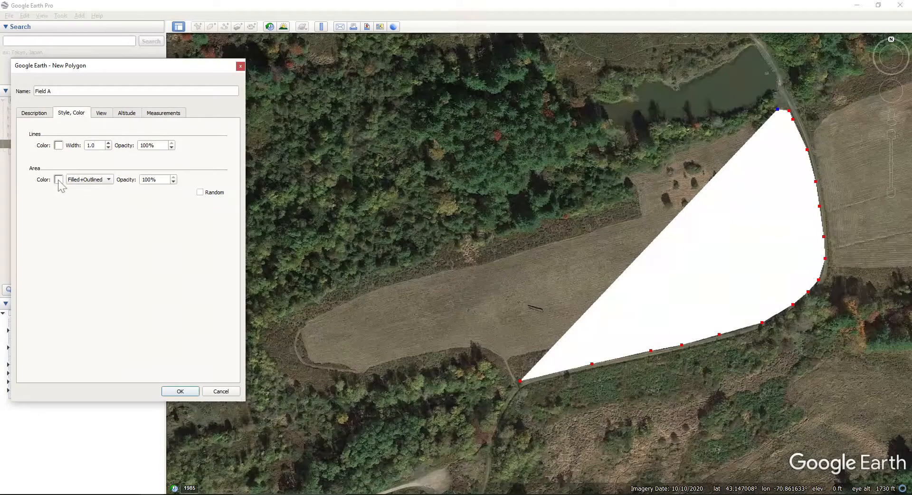
{"action": "left_click", "coordinate": [90, 181]}
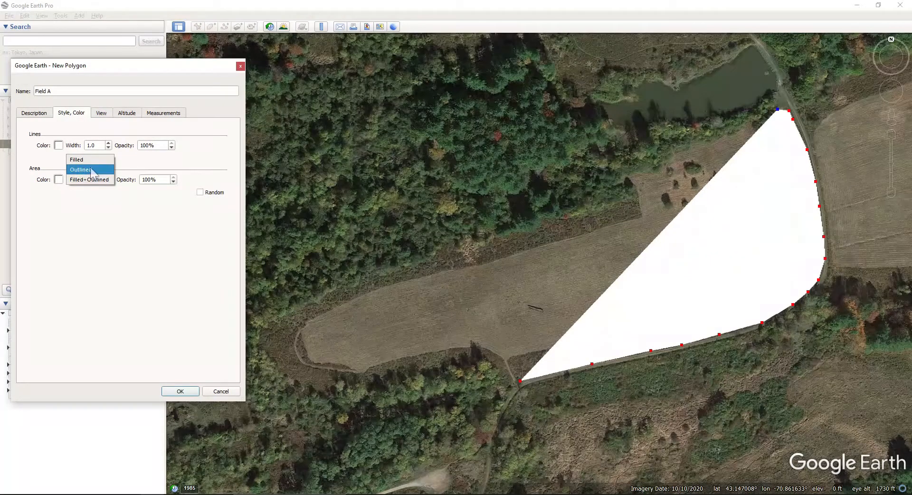
{"action": "left_click", "coordinate": [93, 169]}
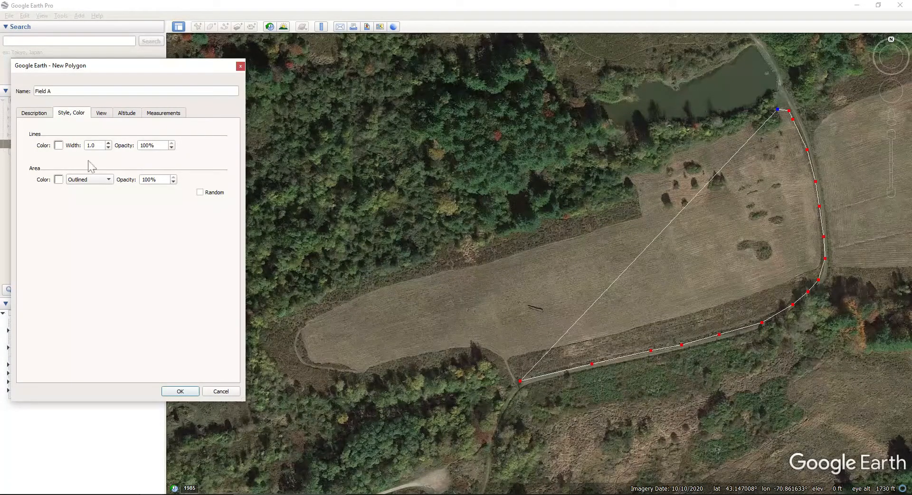
Set Field A's outline color to bright yellow (#ffff00).
{"action": "left_click", "coordinate": [59, 145]}
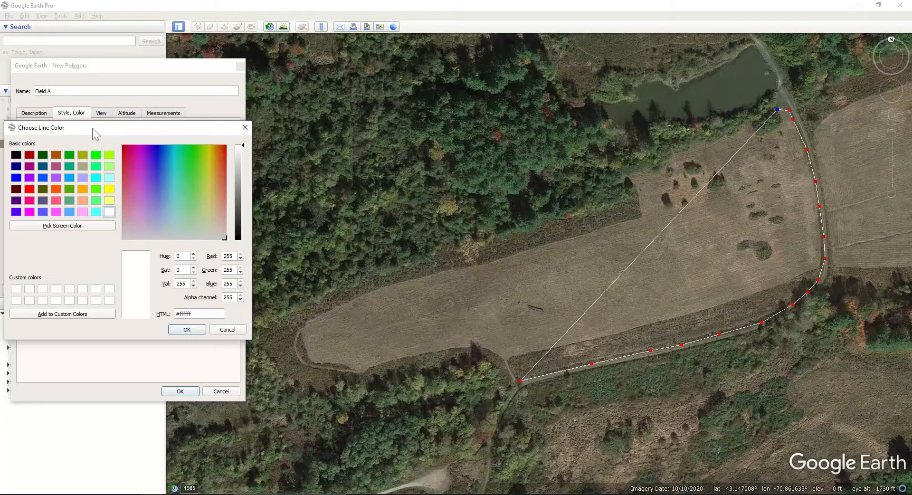
{"action": "left_click", "coordinate": [109, 189]}
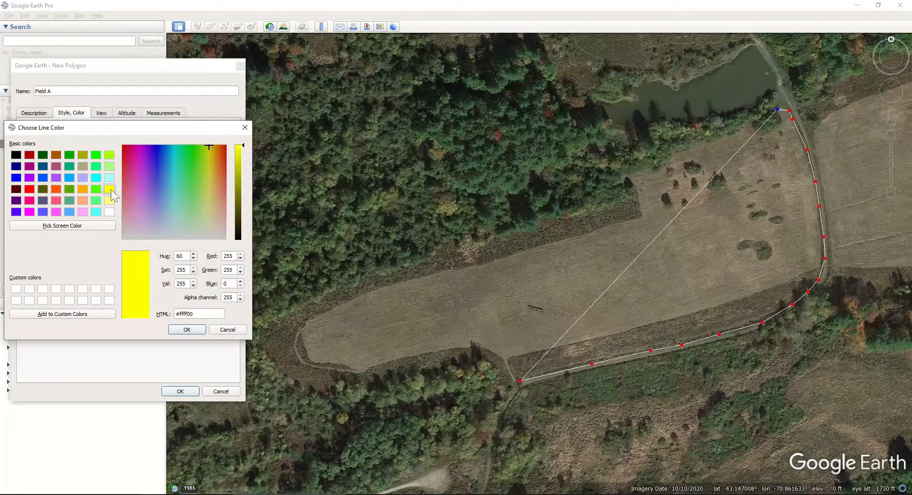
{"action": "left_click", "coordinate": [187, 329]}
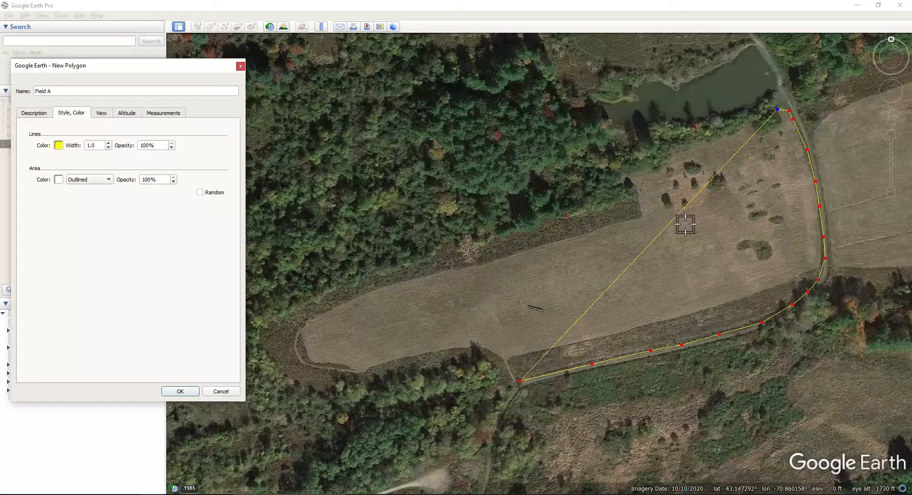
Set Field A's outline width to 3.0.
{"action": "double_click", "coordinate": [93, 145]}
{"action": "left_click", "coordinate": [109, 143]}
{"action": "left_click", "coordinate": [108, 142]}
{"action": "left_click", "coordinate": [109, 143]}
{"action": "left_click", "coordinate": [108, 142]}
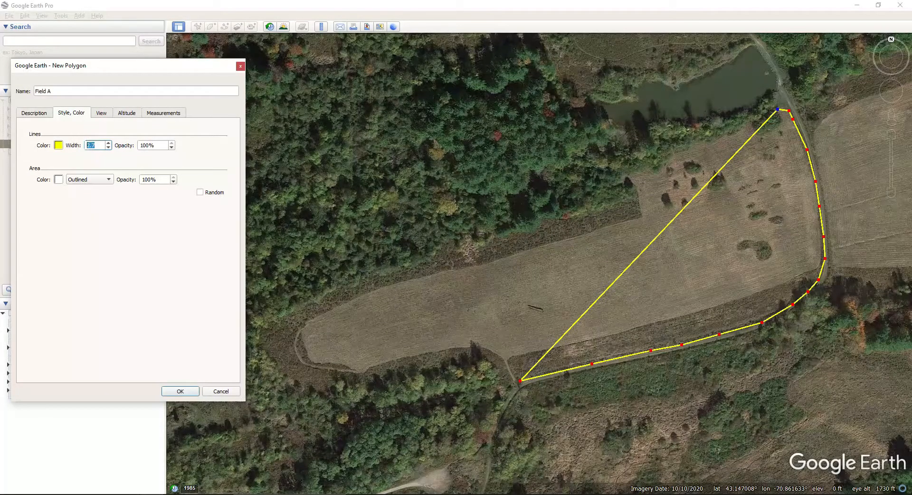
{"action": "type", "text": "3.0"}
Continue Field A's boundary westward from the pond's southeast corner, following the tree line just south of the pond.
{"action": "left_click", "coordinate": [778, 111]}
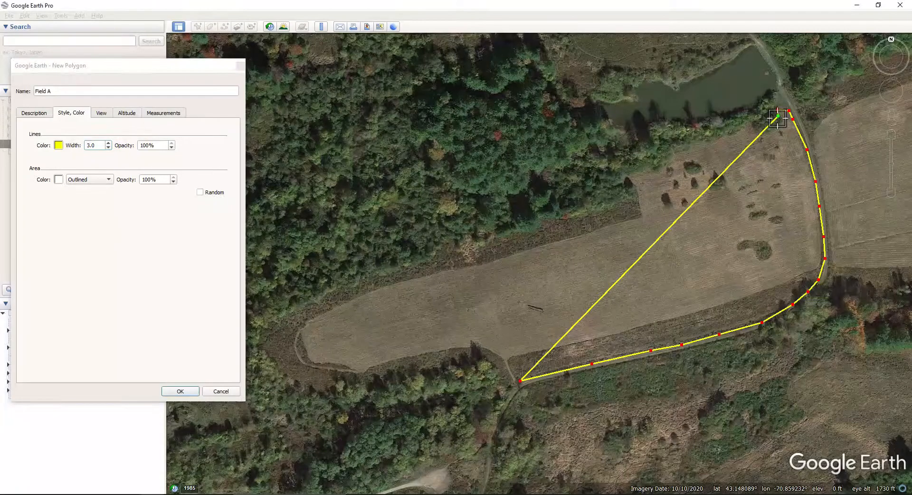
{"action": "left_click", "coordinate": [778, 125]}
{"action": "left_click", "coordinate": [764, 135]}
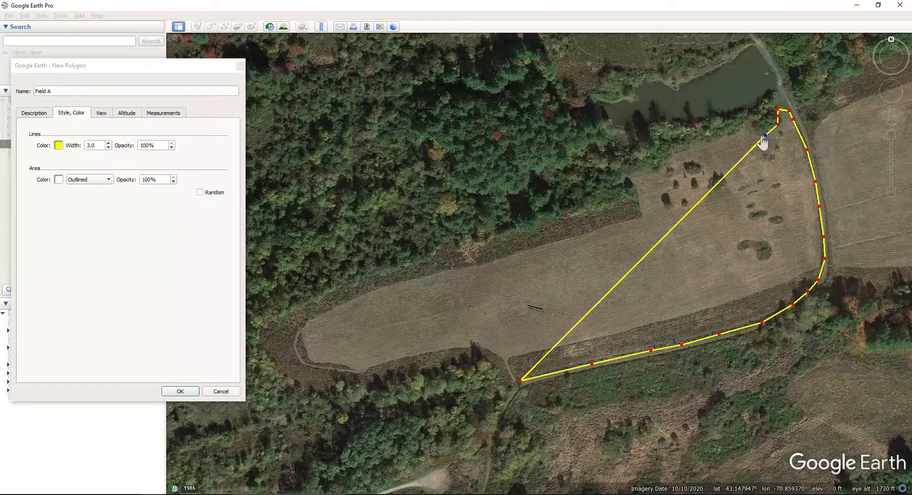
{"action": "left_click", "coordinate": [755, 136]}
{"action": "left_click", "coordinate": [754, 124]}
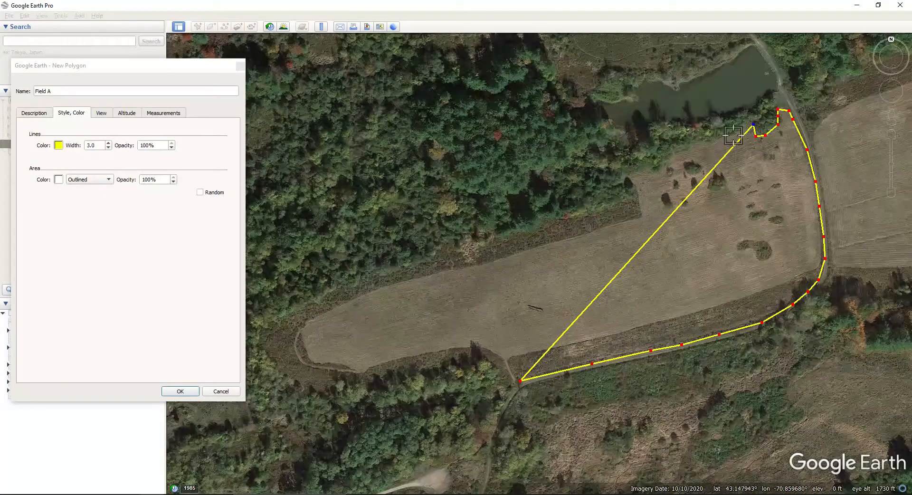
{"action": "left_click", "coordinate": [728, 134]}
{"action": "left_click", "coordinate": [711, 141]}
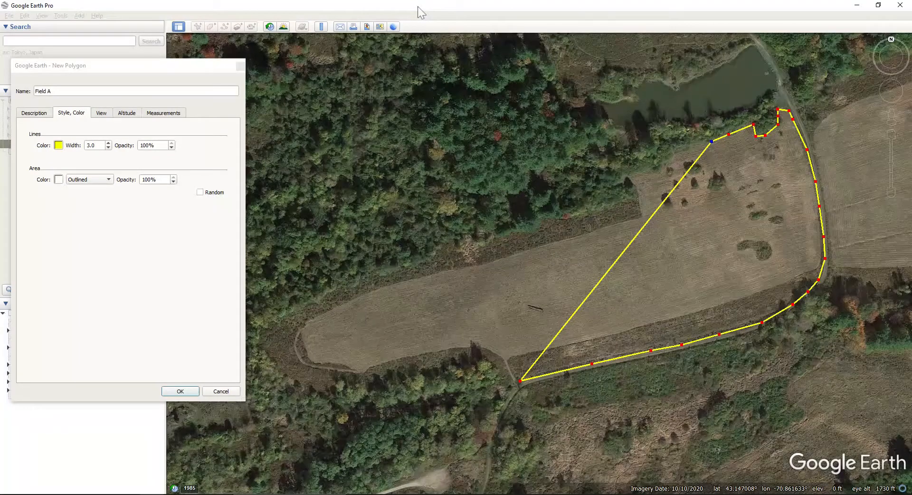
Turn on historical imagery and step back to the leaf-off 4/2016 image to reveal the field edge.
{"action": "left_click", "coordinate": [269, 27]}
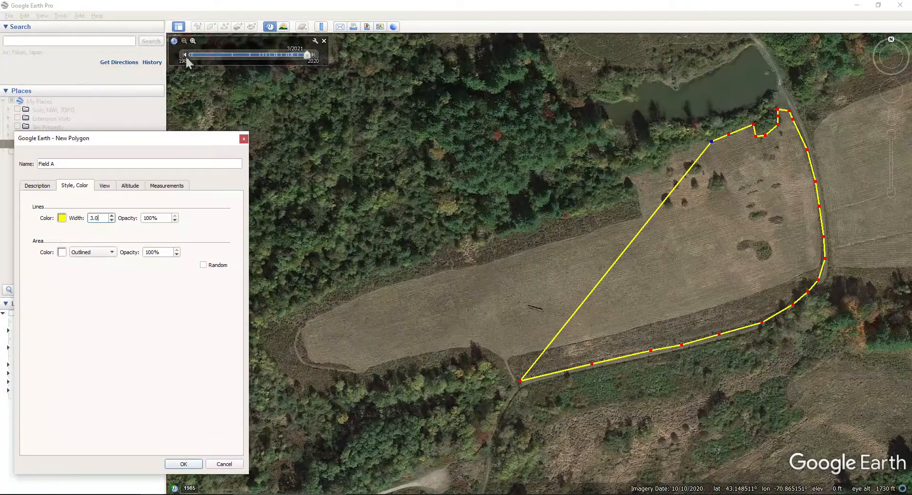
{"action": "left_click", "coordinate": [185, 55]}
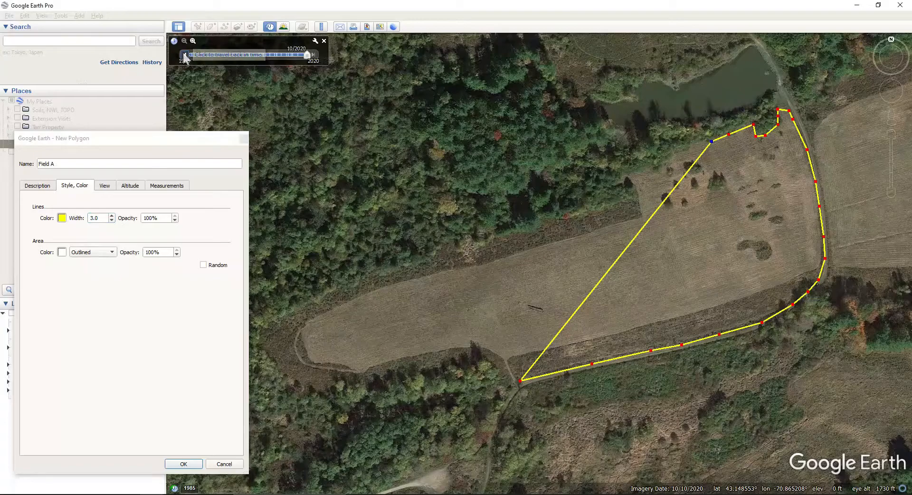
{"action": "left_click", "coordinate": [185, 55]}
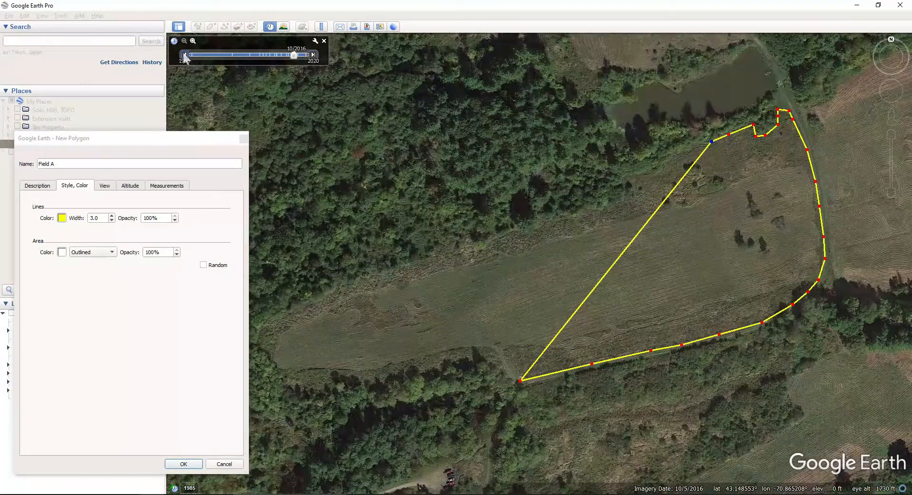
{"action": "left_click", "coordinate": [185, 55]}
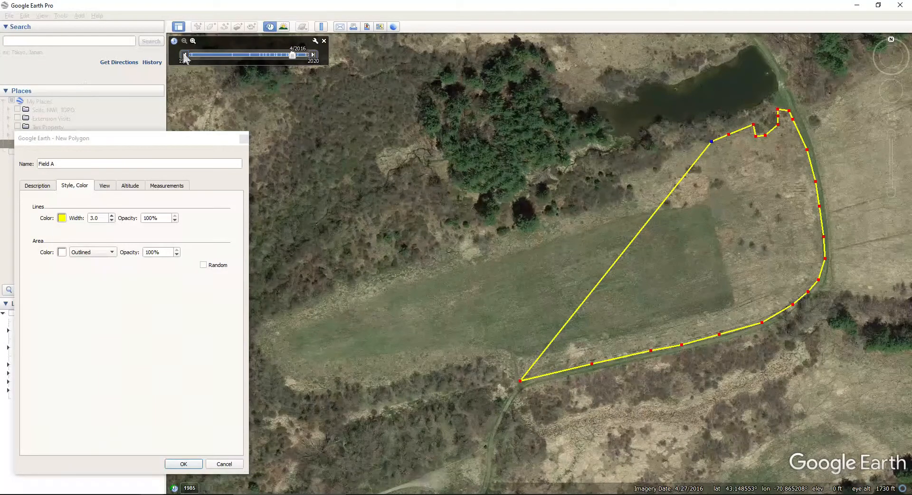
{"action": "left_click", "coordinate": [313, 55]}
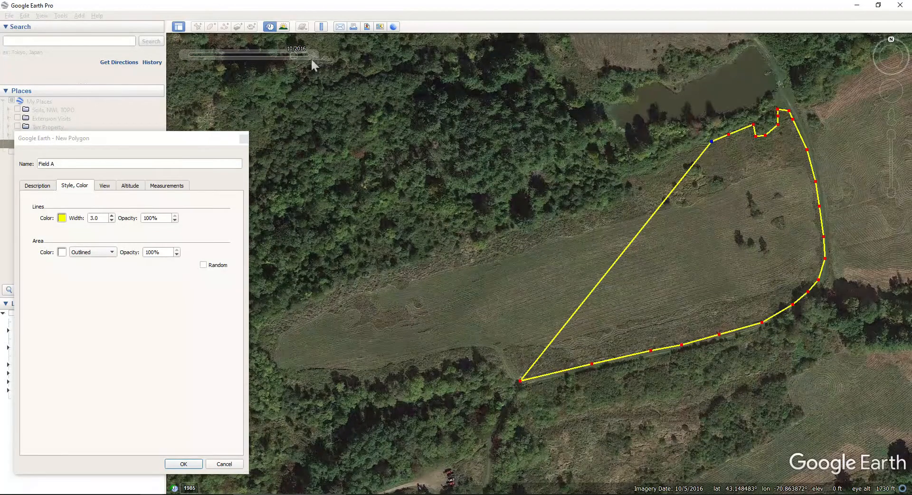
{"action": "mouse_move", "coordinate": [230, 57]}
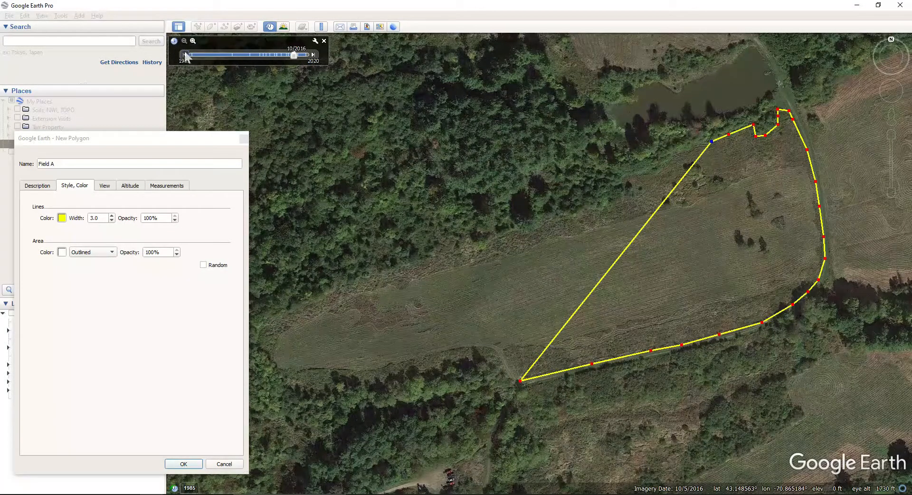
{"action": "left_click", "coordinate": [185, 56]}
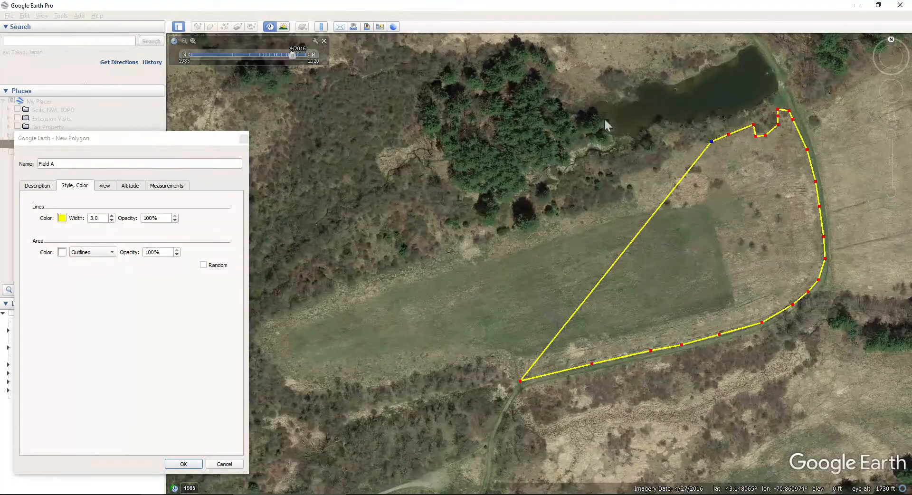
Extend Field A's boundary southwest along the brush edge and around the notch just above the dark green mowed area.
{"action": "left_click", "coordinate": [706, 139]}
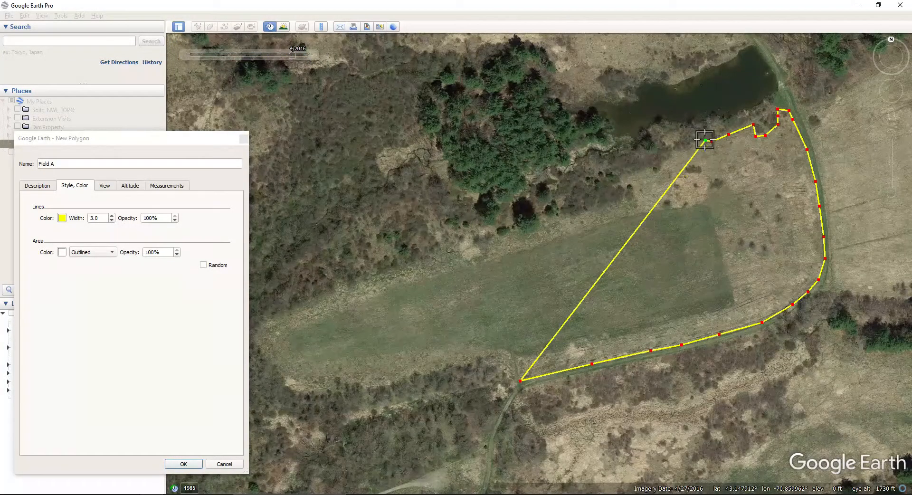
{"action": "left_click", "coordinate": [691, 144]}
{"action": "left_click", "coordinate": [681, 148]}
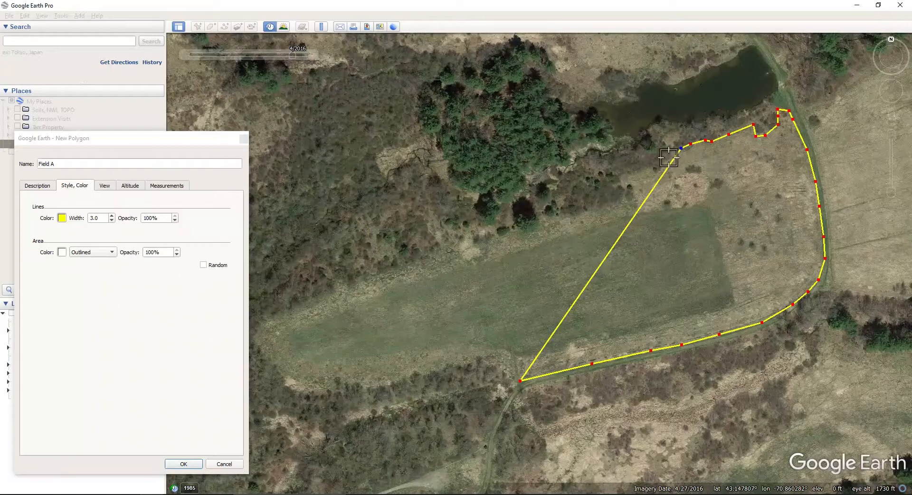
{"action": "left_click", "coordinate": [669, 159]}
{"action": "left_click", "coordinate": [662, 165]}
{"action": "left_click", "coordinate": [656, 172]}
{"action": "left_click", "coordinate": [653, 169]}
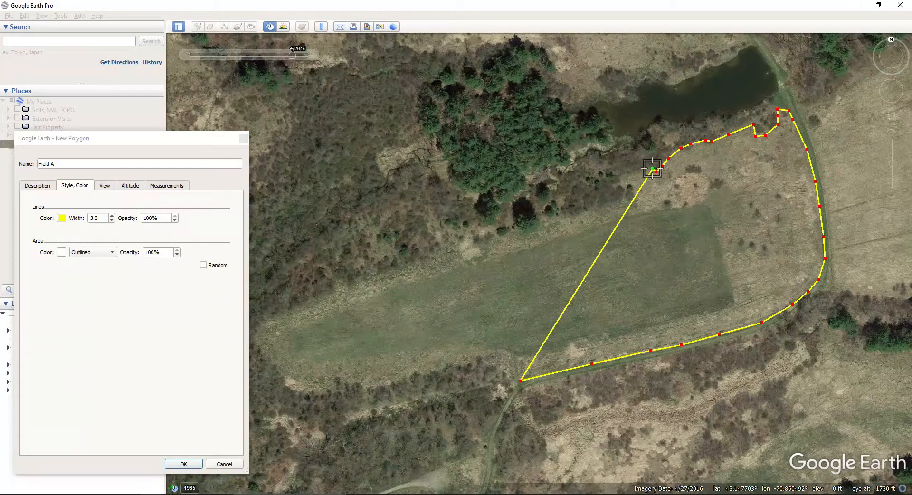
{"action": "left_click", "coordinate": [643, 168]}
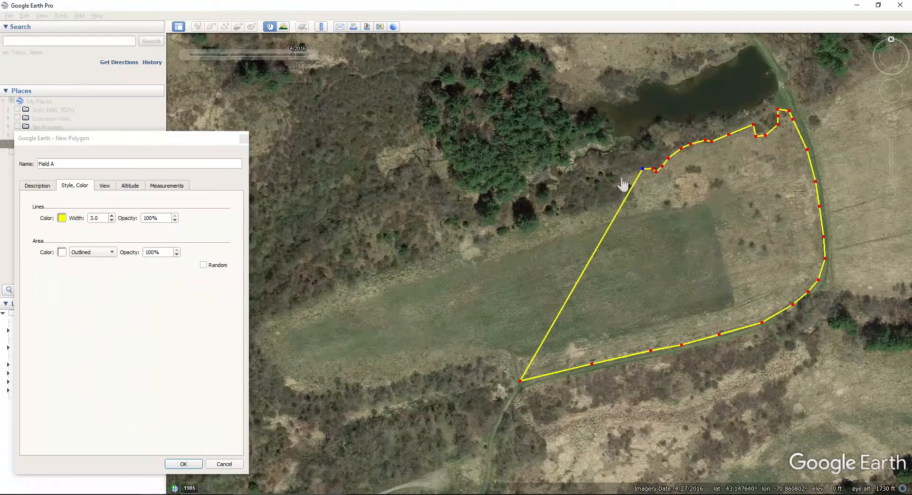
{"action": "left_click", "coordinate": [621, 177]}
{"action": "left_click", "coordinate": [633, 187]}
{"action": "left_click", "coordinate": [634, 198]}
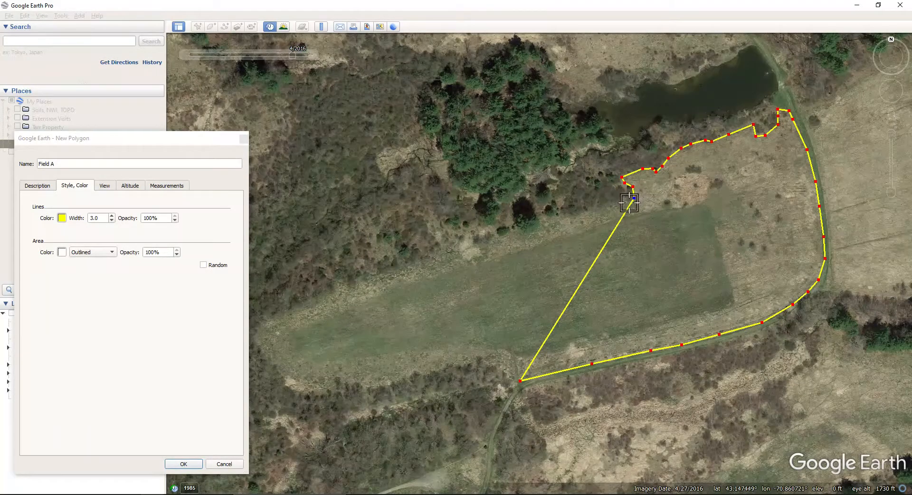
{"action": "left_click", "coordinate": [628, 203]}
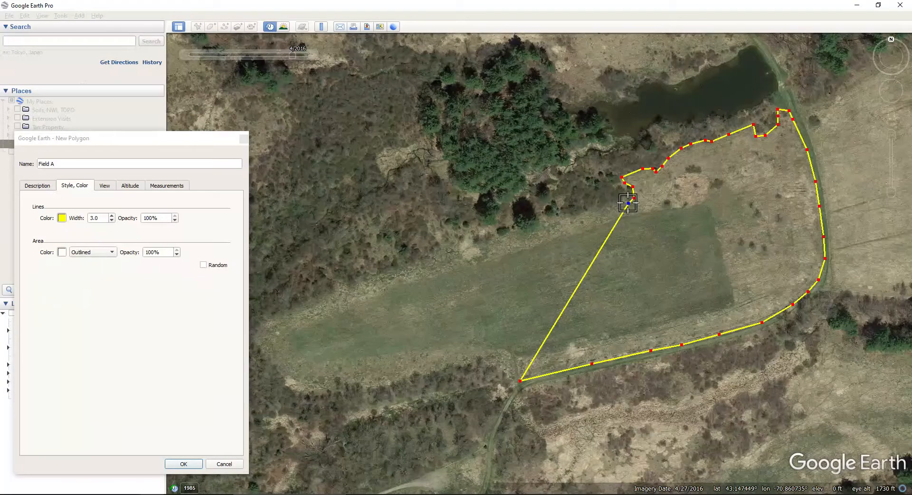
{"action": "mouse_move", "coordinate": [629, 203]}
{"action": "left_mouse_down"}
{"action": "mouse_move", "coordinate": [547, 226]}
{"action": "mouse_move", "coordinate": [516, 252]}
{"action": "left_mouse_up"}
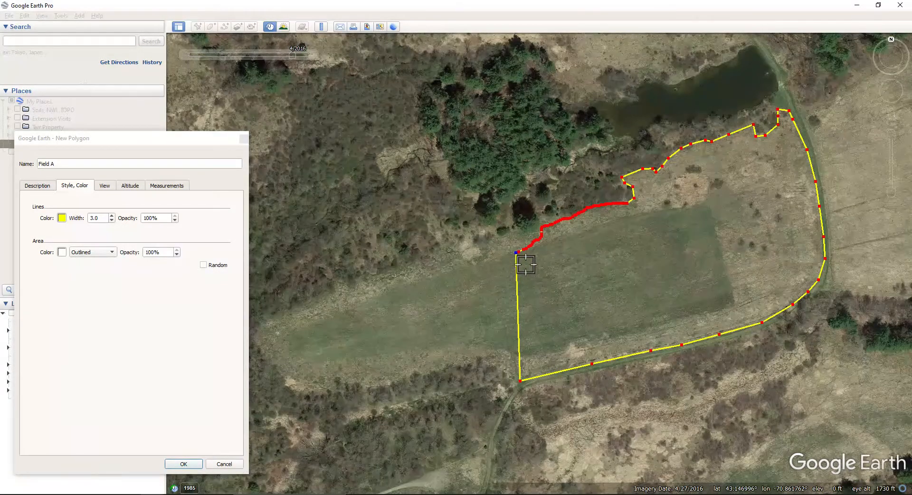
{"action": "key", "text": "Delete"}
{"action": "key", "text": "Delete"}
{"action": "key", "text": "Delete"}
{"action": "key", "text": "Delete"}
{"action": "key", "text": "Delete"}
{"action": "key", "text": "Delete"}
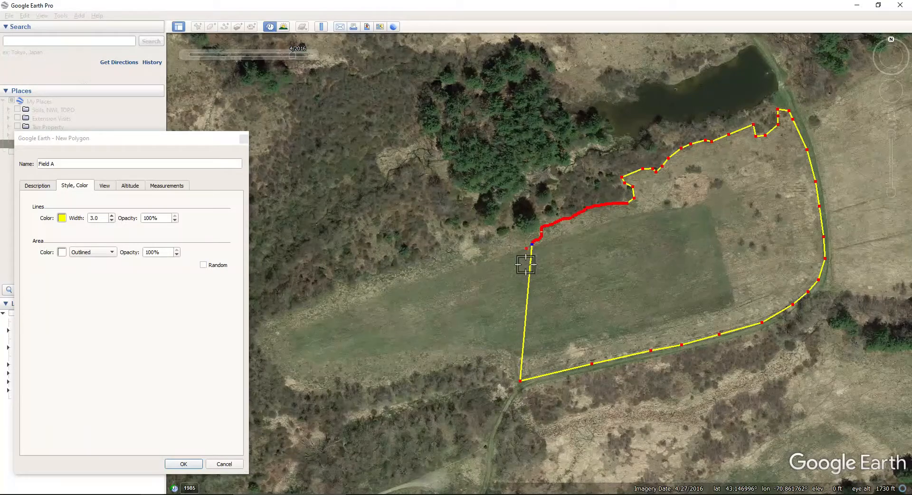
{"action": "key", "text": "Delete"}
{"action": "key", "text": "Delete"}
{"action": "key", "text": "Delete"}
{"action": "key", "text": "Delete"}
{"action": "key", "text": "Delete"}
{"action": "key", "text": "Delete"}
{"action": "key", "text": "Delete"}
{"action": "key", "text": "Delete"}
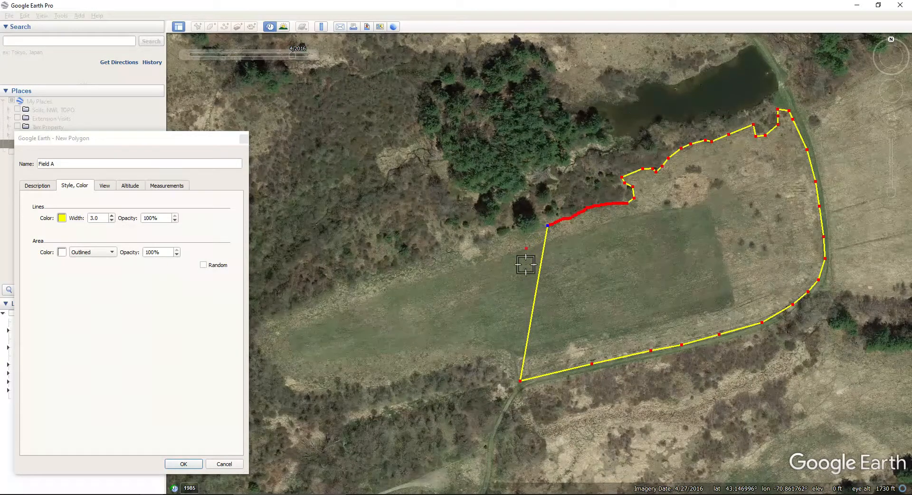
{"action": "key", "text": "Delete"}
{"action": "key", "text": "Delete"}
{"action": "key", "text": "Delete"}
{"action": "key", "text": "Delete"}
{"action": "key", "text": "Delete"}
{"action": "key", "text": "Delete"}
{"action": "key", "text": "Delete"}
{"action": "key", "text": "Delete"}
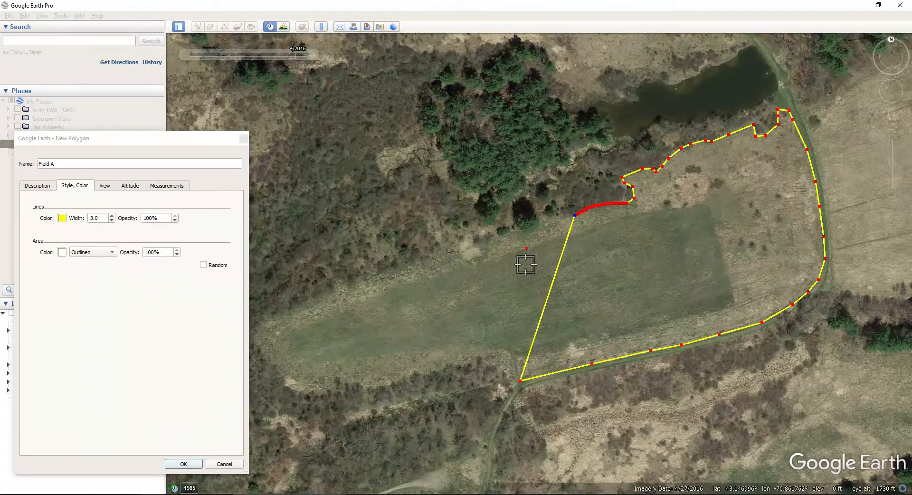
{"action": "key", "text": "Delete"}
{"action": "key", "text": "Delete"}
{"action": "key", "text": "Delete"}
{"action": "key", "text": "Delete"}
{"action": "key", "text": "Delete"}
{"action": "key", "text": "Delete"}
{"action": "key", "text": "Delete"}
{"action": "key", "text": "Delete"}
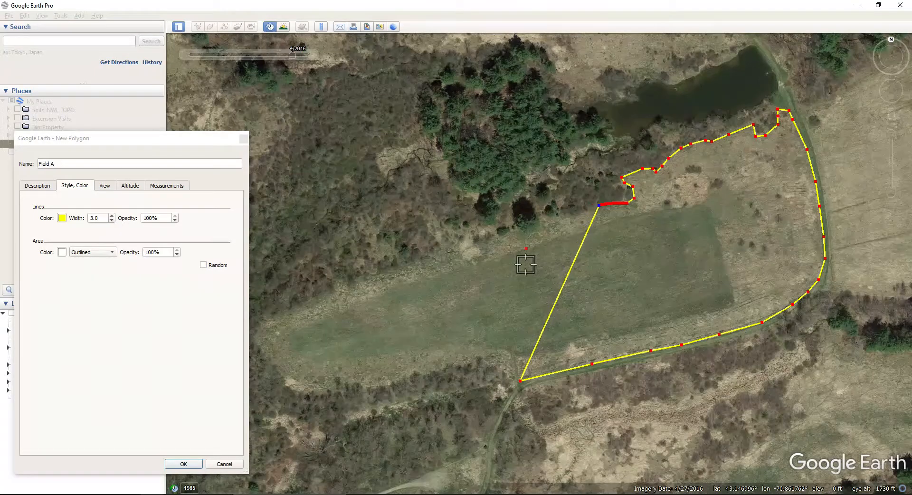
{"action": "key", "text": "Delete"}
{"action": "key", "text": "Delete"}
{"action": "key", "text": "Delete"}
{"action": "key", "text": "Delete"}
{"action": "key", "text": "Delete"}
{"action": "key", "text": "Delete"}
{"action": "key", "text": "Delete"}
{"action": "key", "text": "Delete"}
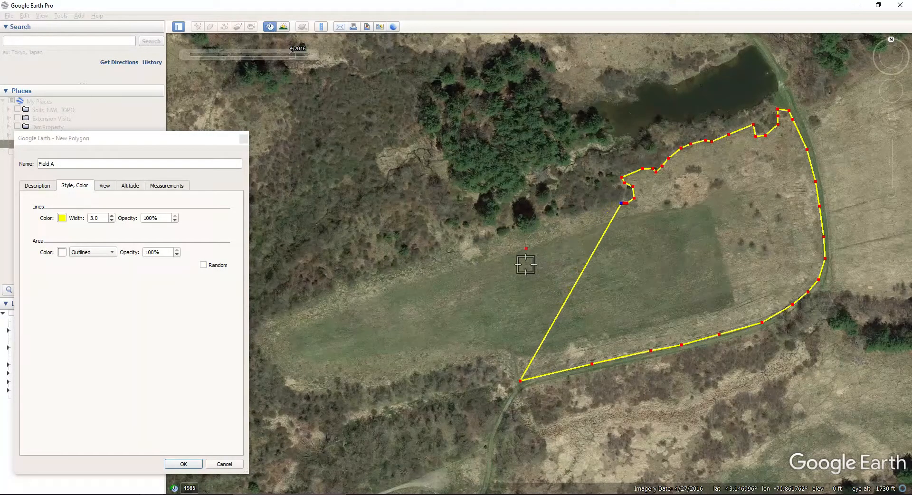
{"action": "key", "text": "Delete"}
{"action": "key", "text": "Delete"}
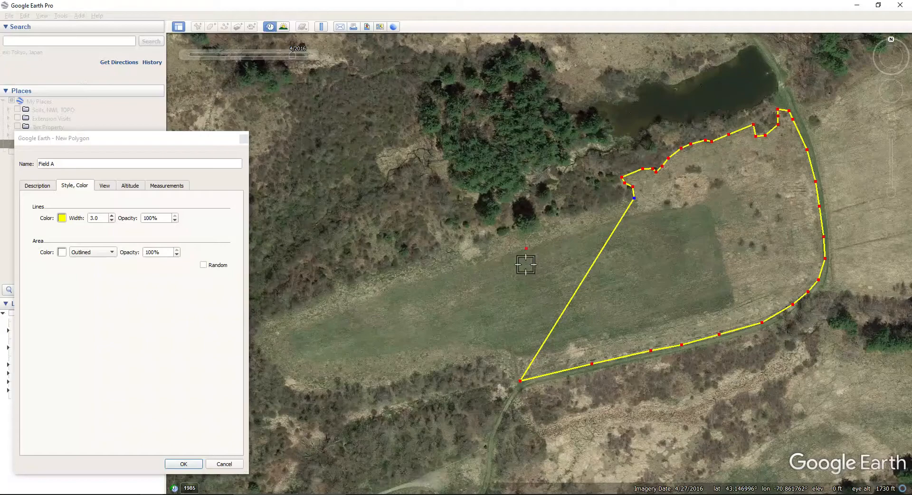
Extend Field A's boundary westward from the notch along the brush edge to just below the dark evergreen at the northern tree line.
{"action": "left_click", "coordinate": [624, 202]}
{"action": "left_click", "coordinate": [606, 205]}
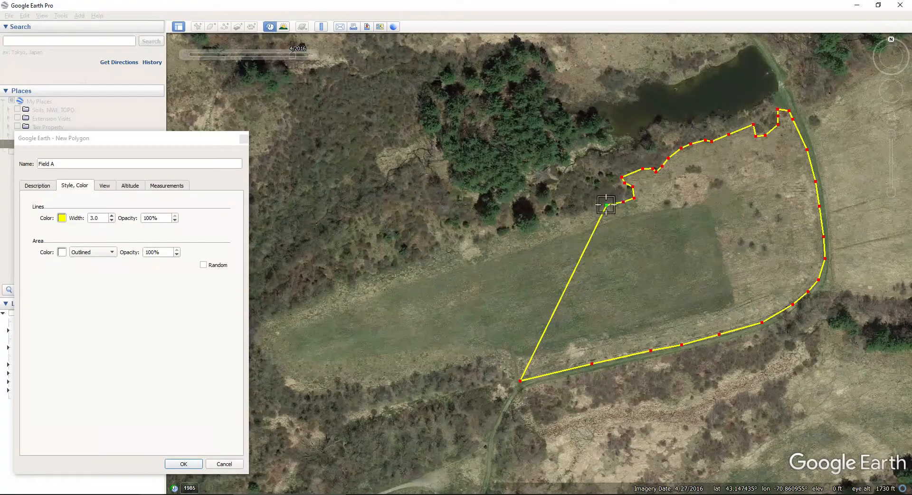
{"action": "left_click", "coordinate": [595, 209]}
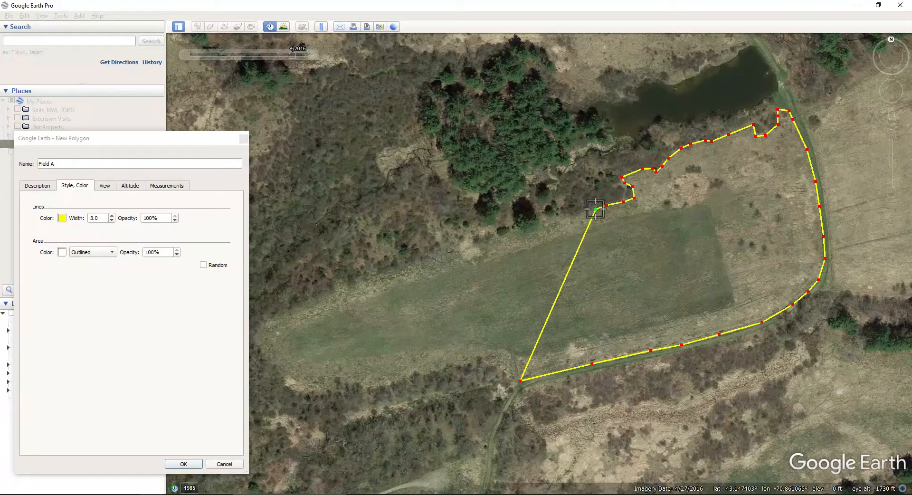
{"action": "left_click", "coordinate": [577, 216]}
{"action": "left_click", "coordinate": [566, 217]}
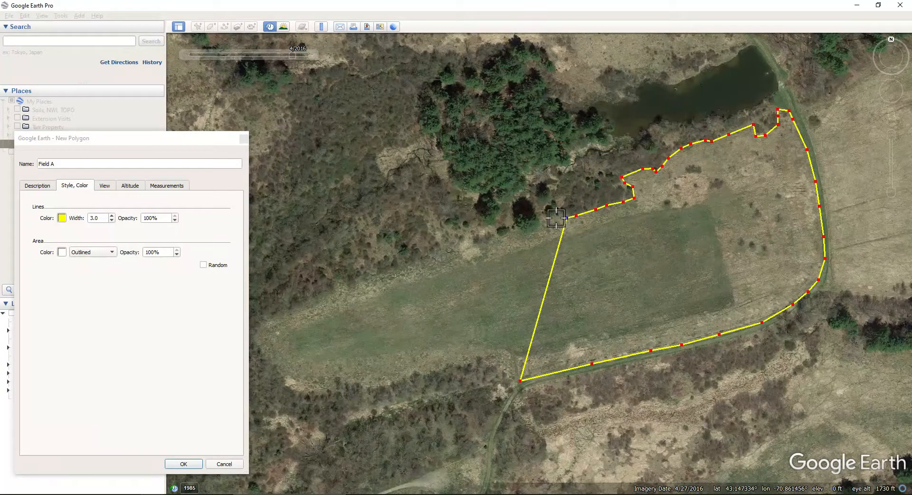
{"action": "left_click", "coordinate": [557, 217]}
{"action": "left_click", "coordinate": [552, 217]}
{"action": "left_click", "coordinate": [547, 217]}
{"action": "left_click", "coordinate": [533, 228]}
{"action": "left_click", "coordinate": [522, 234]}
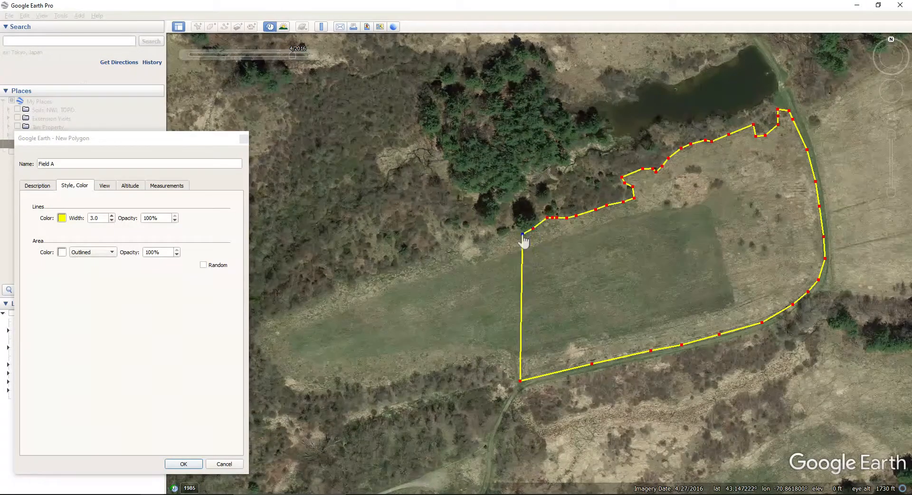
Continue Field A's boundary southwest along the northern brush edge to the field's western tip.
{"action": "left_click", "coordinate": [514, 231]}
{"action": "left_click", "coordinate": [506, 237]}
{"action": "left_click", "coordinate": [495, 239]}
{"action": "left_click", "coordinate": [485, 241]}
{"action": "left_click", "coordinate": [476, 243]}
{"action": "left_click", "coordinate": [461, 244]}
{"action": "left_click", "coordinate": [453, 249]}
{"action": "left_click", "coordinate": [442, 249]}
{"action": "left_click", "coordinate": [428, 255]}
{"action": "left_click", "coordinate": [421, 263]}
{"action": "left_click", "coordinate": [406, 266]}
{"action": "left_click", "coordinate": [386, 271]}
{"action": "left_click", "coordinate": [361, 281]}
{"action": "left_click", "coordinate": [342, 280]}
{"action": "left_click", "coordinate": [332, 292]}
{"action": "left_click", "coordinate": [301, 304]}
{"action": "left_click", "coordinate": [278, 315]}
{"action": "left_click", "coordinate": [266, 322]}
{"action": "left_click", "coordinate": [256, 330]}
Add a stray boundary point in the brush north of Field A and delete it.
{"action": "left_click_drag", "start_coordinate": [160, 138], "coordinate": [115, 133]}
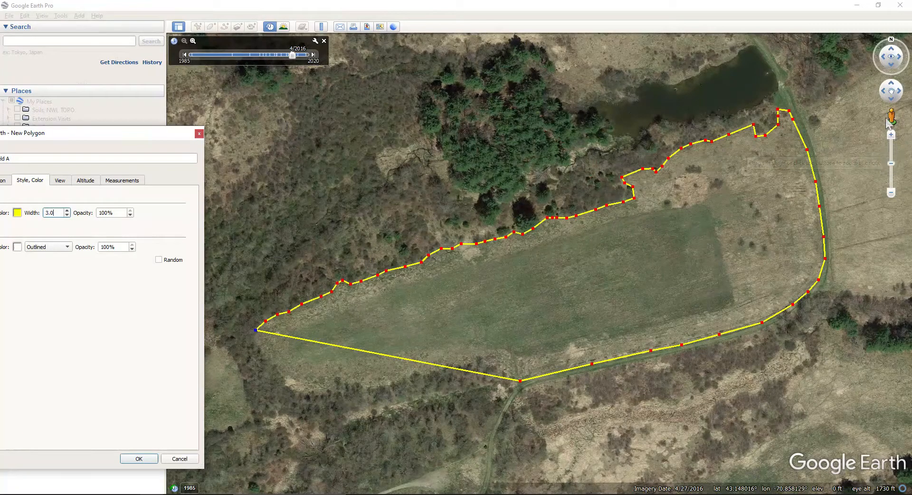
{"action": "left_click", "coordinate": [888, 95]}
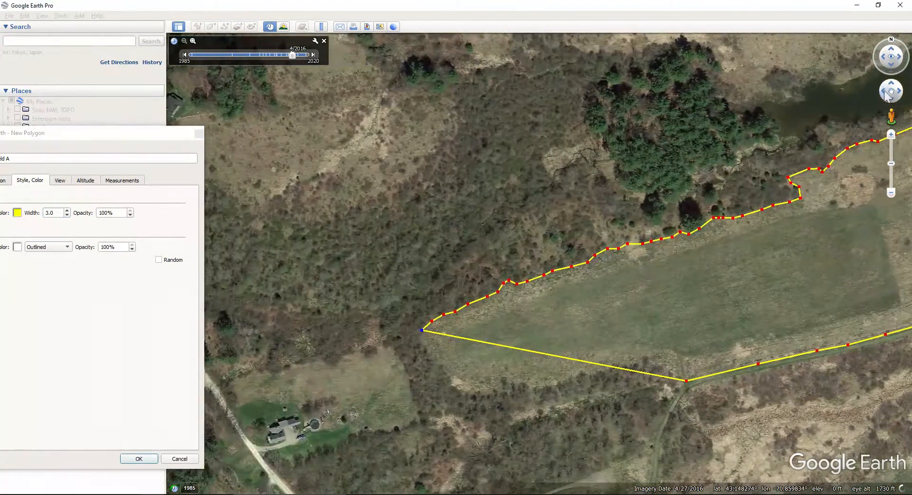
{"action": "left_click", "coordinate": [897, 91]}
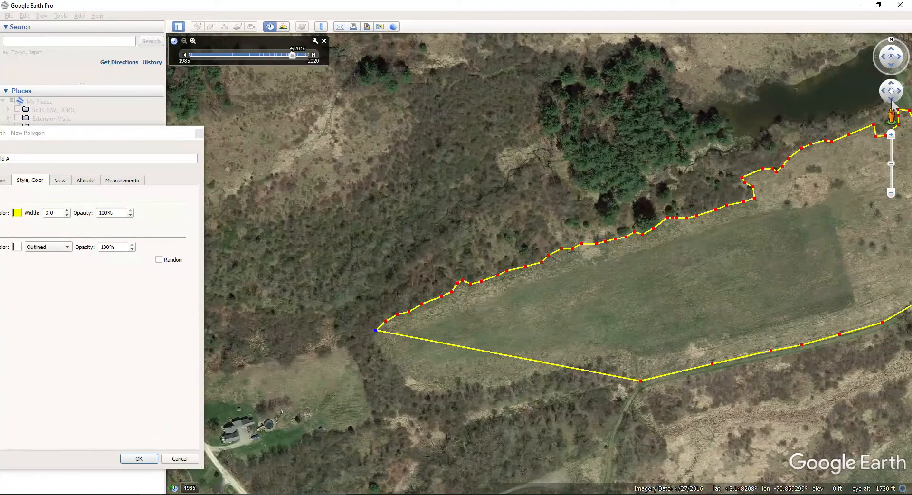
{"action": "left_click", "coordinate": [891, 98]}
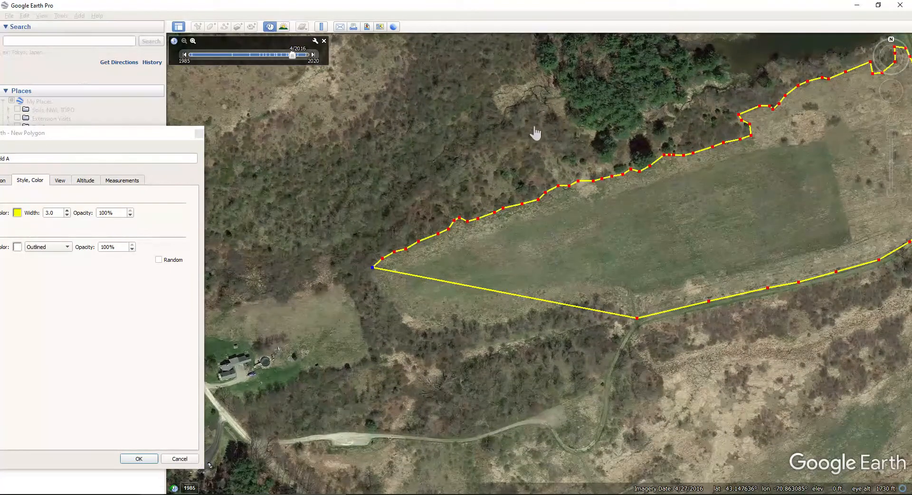
{"action": "left_click", "coordinate": [474, 135]}
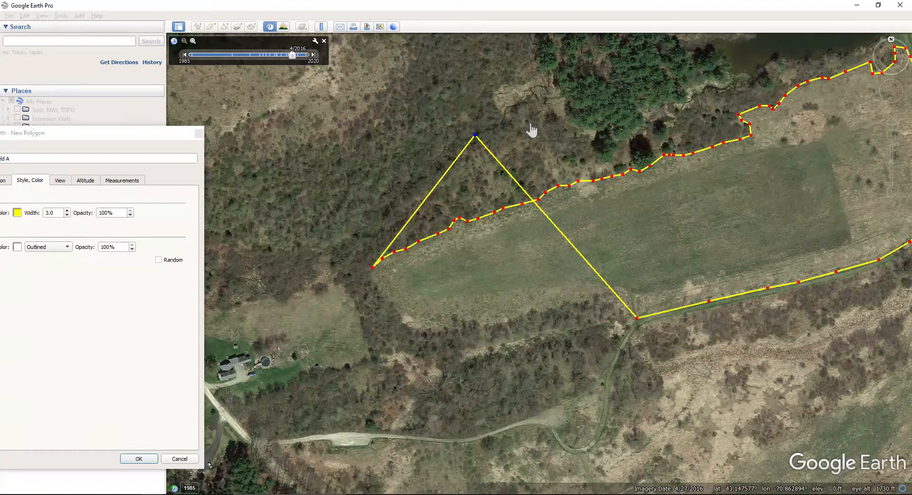
{"action": "key", "text": "Delete"}
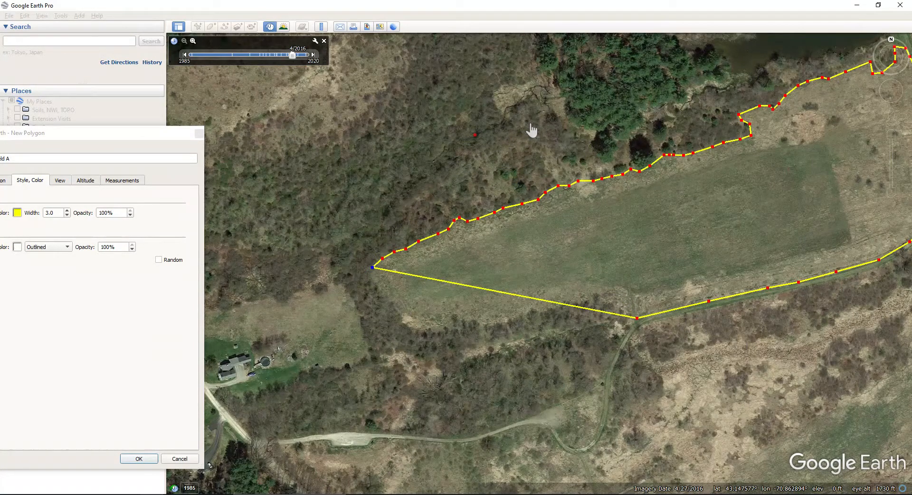
Trace Field A's boundary around the field's western end and eastward along the southern tree line.
{"action": "left_click", "coordinate": [891, 193]}
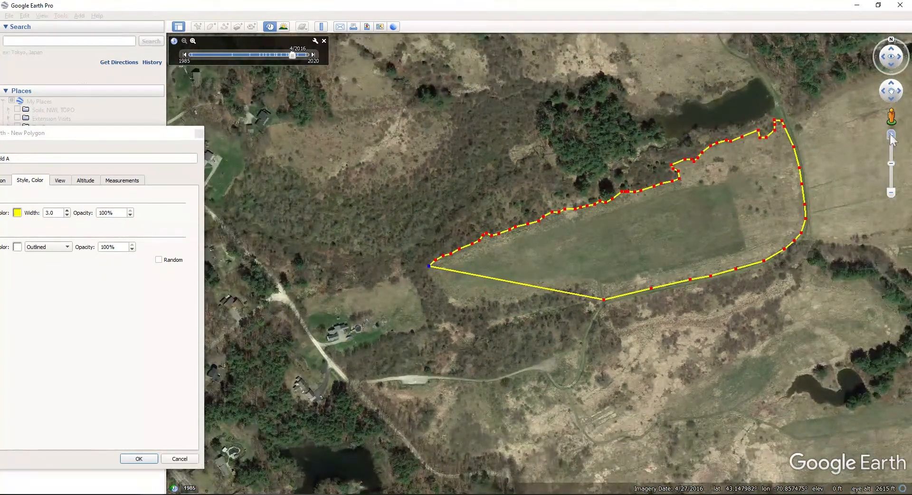
{"action": "left_click", "coordinate": [892, 136]}
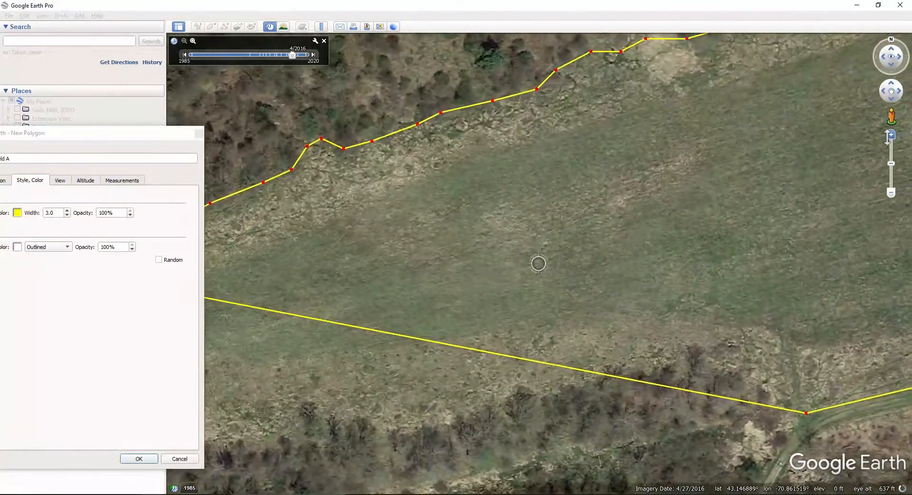
{"action": "left_click", "coordinate": [884, 94]}
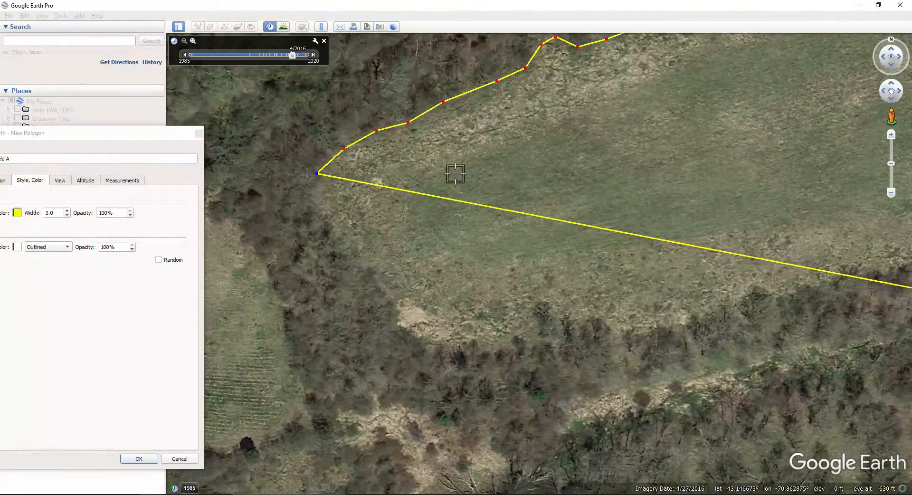
{"action": "left_click", "coordinate": [310, 182]}
{"action": "left_click", "coordinate": [309, 196]}
{"action": "mouse_move", "coordinate": [310, 198]}
{"action": "left_mouse_down"}
{"action": "mouse_move", "coordinate": [375, 272]}
{"action": "mouse_move", "coordinate": [520, 340]}
{"action": "left_mouse_up"}
{"action": "left_click", "coordinate": [539, 327]}
{"action": "left_click", "coordinate": [547, 319]}
{"action": "left_click", "coordinate": [565, 324]}
{"action": "left_click", "coordinate": [669, 326]}
Complete Field A's boundary along the rest of the southern tree line back to the starting point at the trail.
{"action": "scroll", "coordinate": [751, 297], "scroll_direction": "down", "scroll_amount": 3}
{"action": "left_click", "coordinate": [898, 88]}
{"action": "scroll", "coordinate": [540, 262], "scroll_direction": "up", "scroll_amount": 2}
{"action": "left_click", "coordinate": [489, 383]}
{"action": "mouse_move", "coordinate": [489, 382]}
{"action": "left_mouse_down"}
{"action": "mouse_move", "coordinate": [581, 368]}
{"action": "mouse_move", "coordinate": [660, 370]}
{"action": "mouse_move", "coordinate": [698, 403]}
{"action": "left_mouse_up"}
Check the full Field A outline and save the polygon in the Bellamy River WMA folder.
{"action": "left_click", "coordinate": [892, 193]}
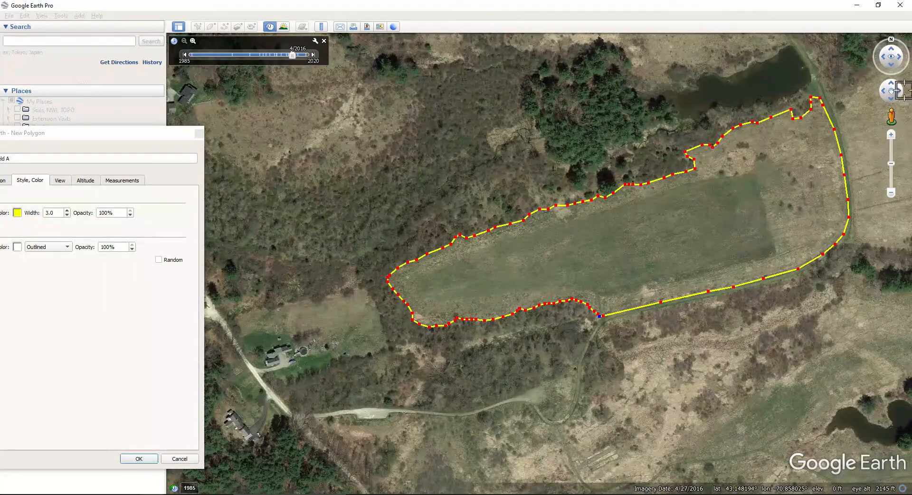
{"action": "left_click", "coordinate": [900, 94]}
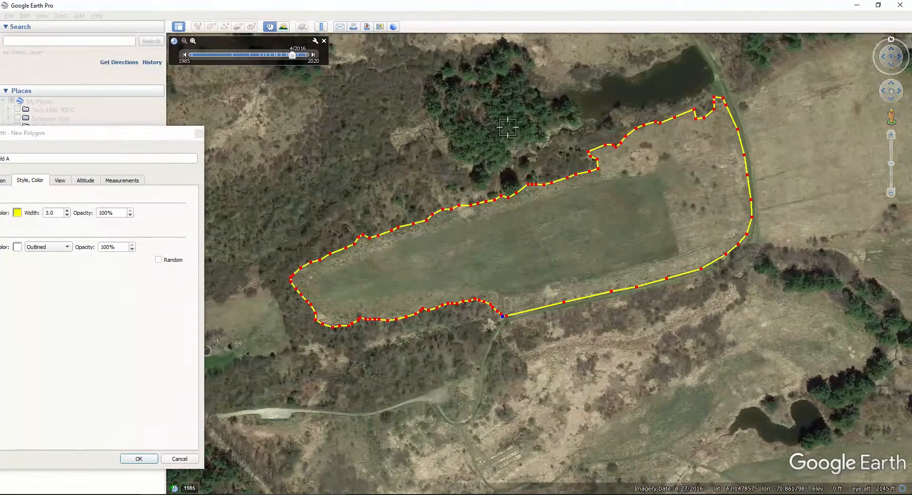
{"action": "left_click", "coordinate": [82, 132]}
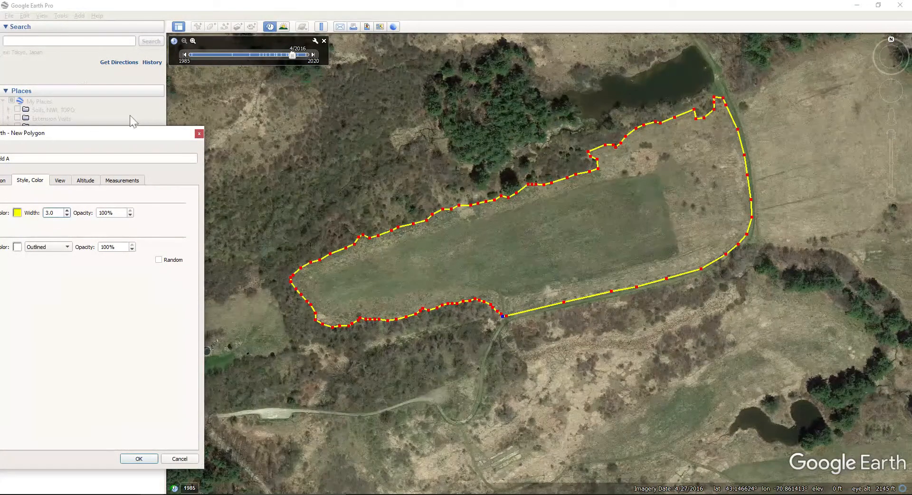
{"action": "left_click_drag", "start_coordinate": [105, 143], "coordinate": [198, 109]}
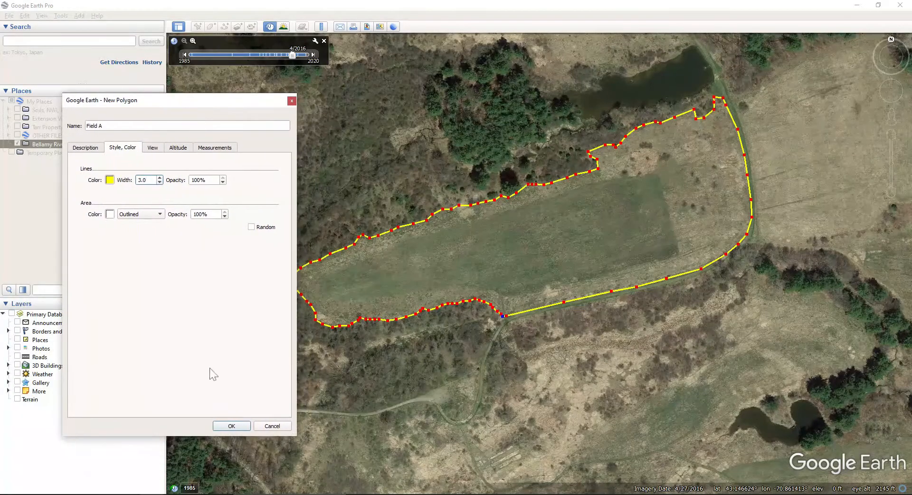
{"action": "left_click", "coordinate": [232, 426]}
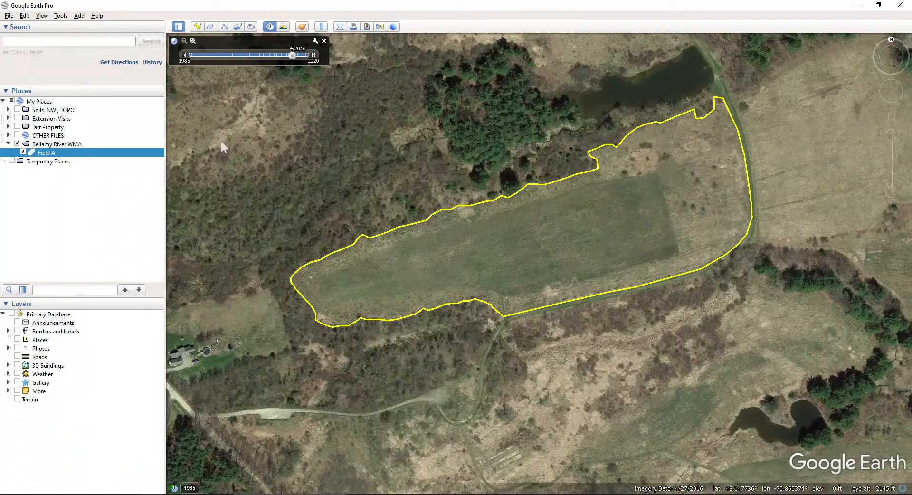
Open Field A's properties and display its measured area in acres.
{"action": "left_click_drag", "start_coordinate": [222, 142], "coordinate": [257, 152]}
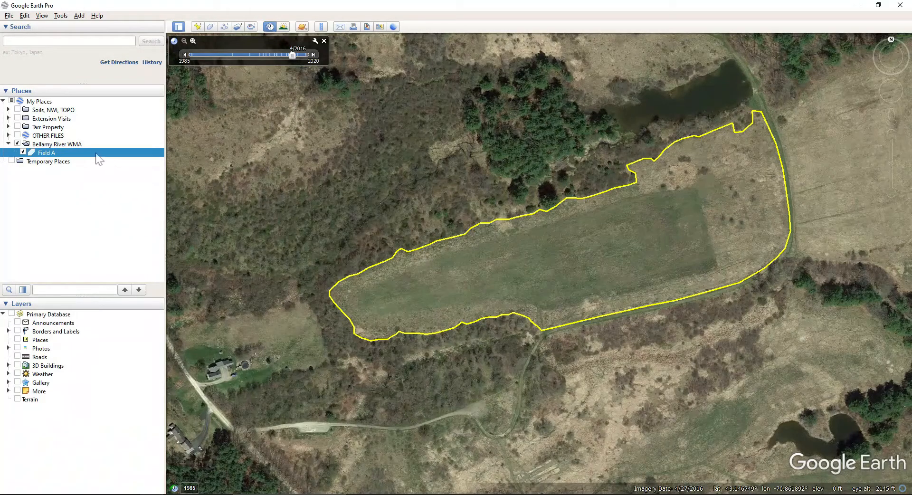
{"action": "right_click", "coordinate": [53, 155]}
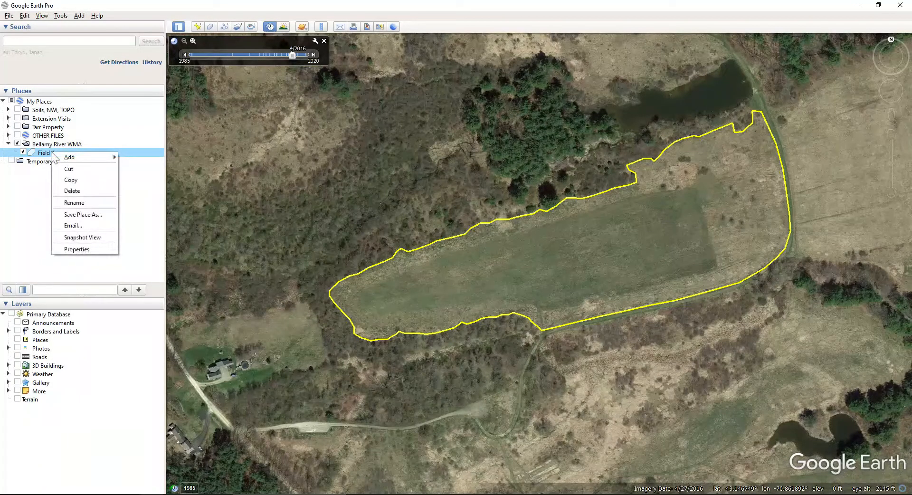
{"action": "left_click", "coordinate": [87, 251]}
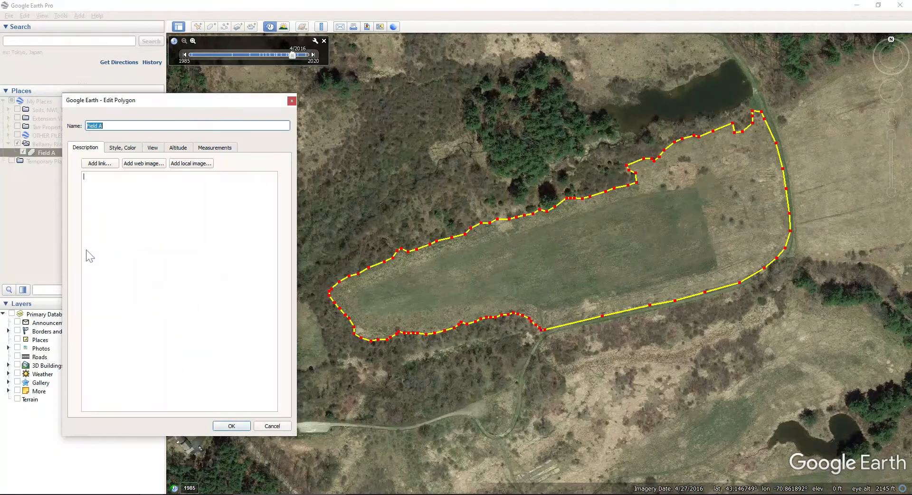
{"action": "left_click_drag", "start_coordinate": [175, 101], "coordinate": [162, 103]}
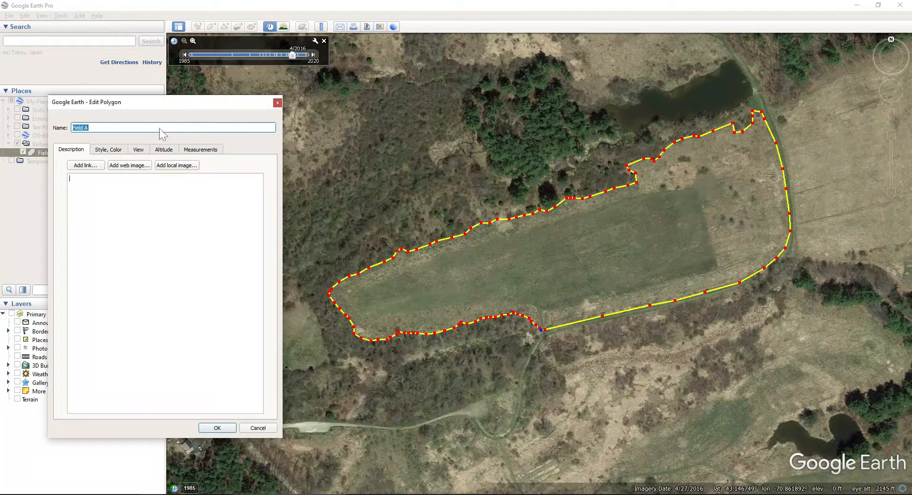
{"action": "left_click", "coordinate": [198, 150]}
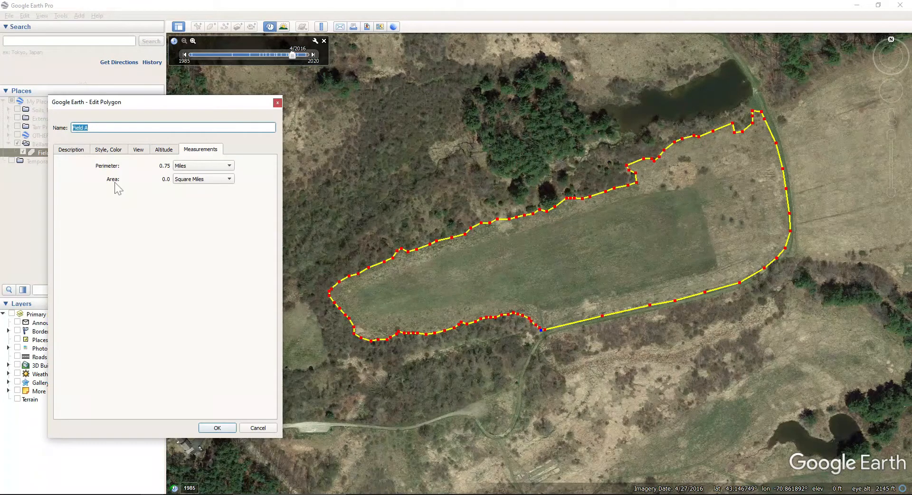
{"action": "left_click", "coordinate": [226, 181]}
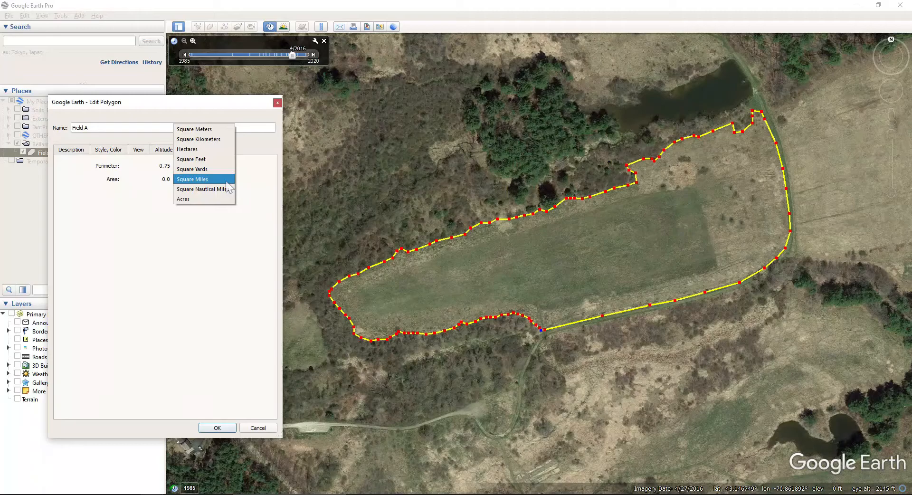
{"action": "left_click", "coordinate": [197, 199]}
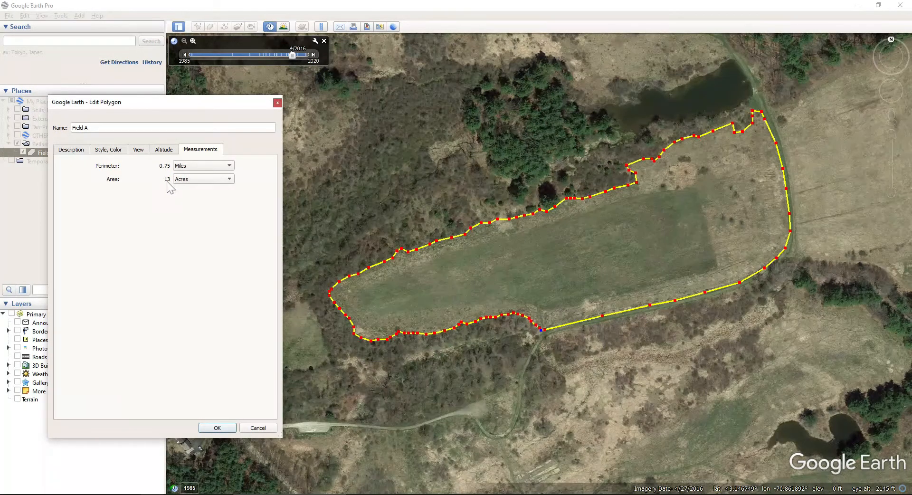
Display Field A's area in square meters and return the unit to acres.
{"action": "left_click", "coordinate": [227, 180]}
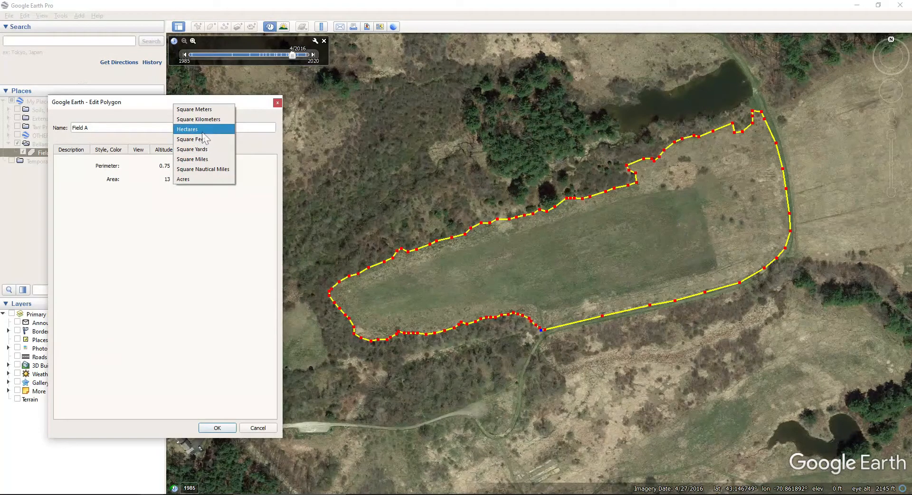
{"action": "left_click", "coordinate": [202, 110]}
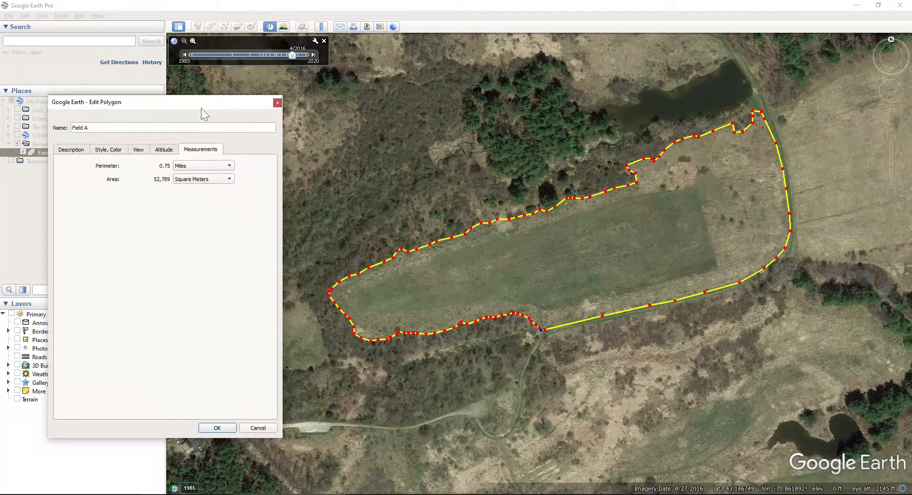
{"action": "left_click", "coordinate": [227, 184]}
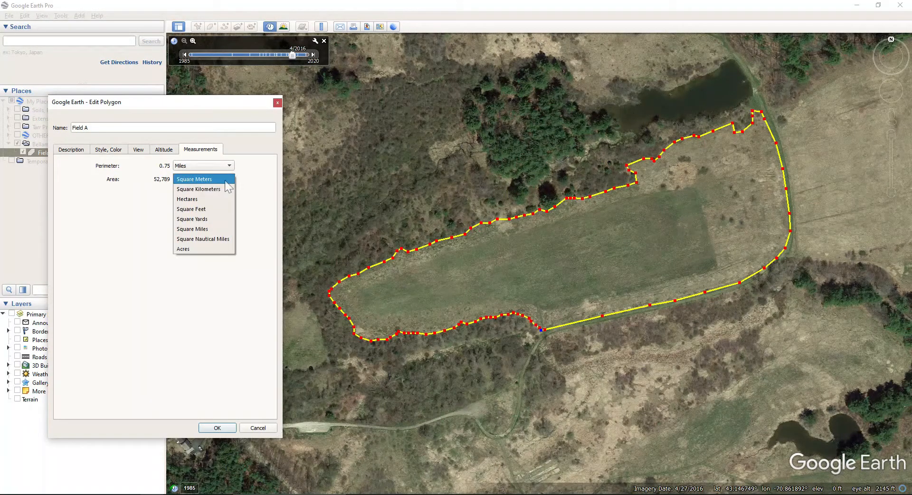
{"action": "left_click", "coordinate": [204, 249]}
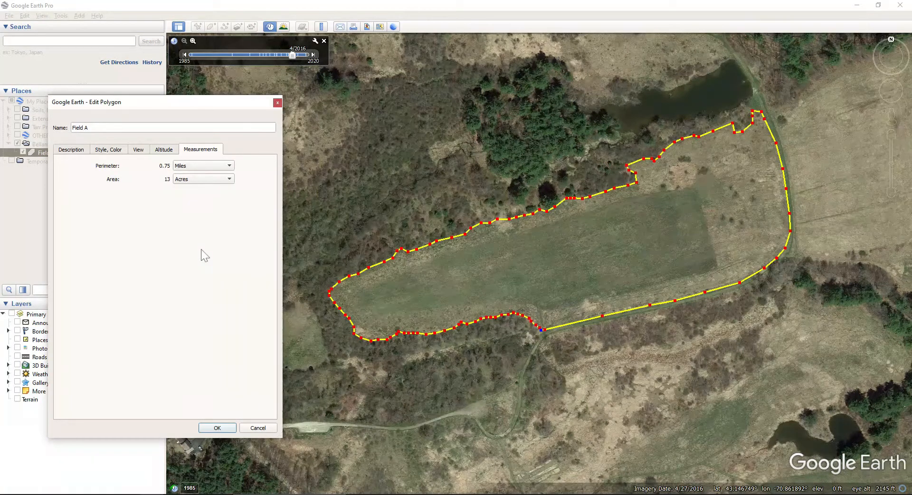
Display Field A's perimeter in feet and in yards, and close the polygon's properties.
{"action": "left_click", "coordinate": [189, 166]}
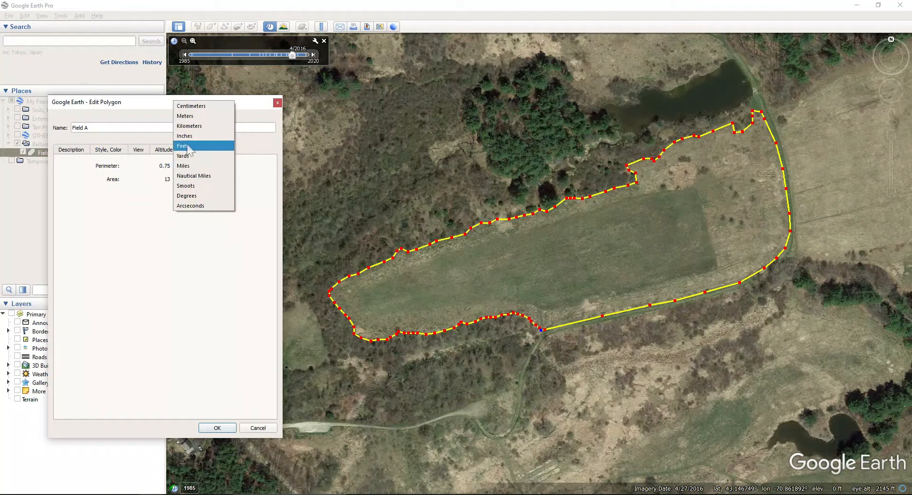
{"action": "left_click", "coordinate": [189, 147]}
{"action": "left_click", "coordinate": [213, 165]}
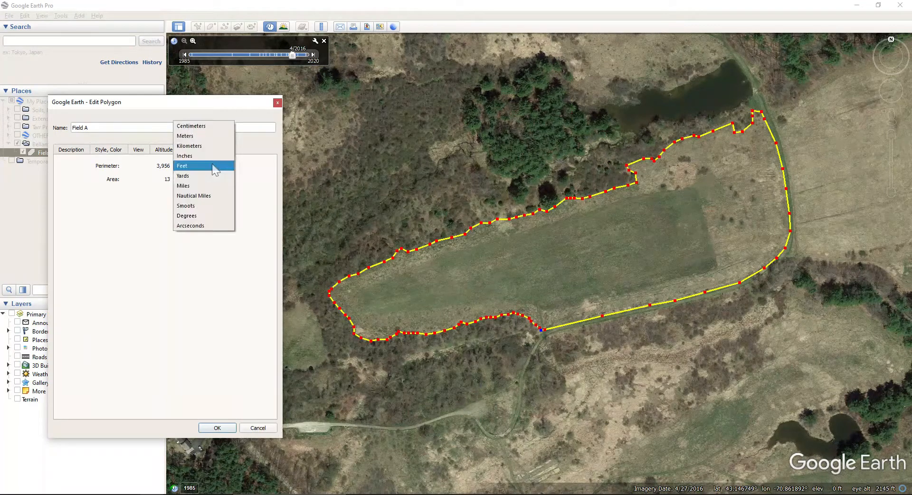
{"action": "left_click", "coordinate": [201, 176]}
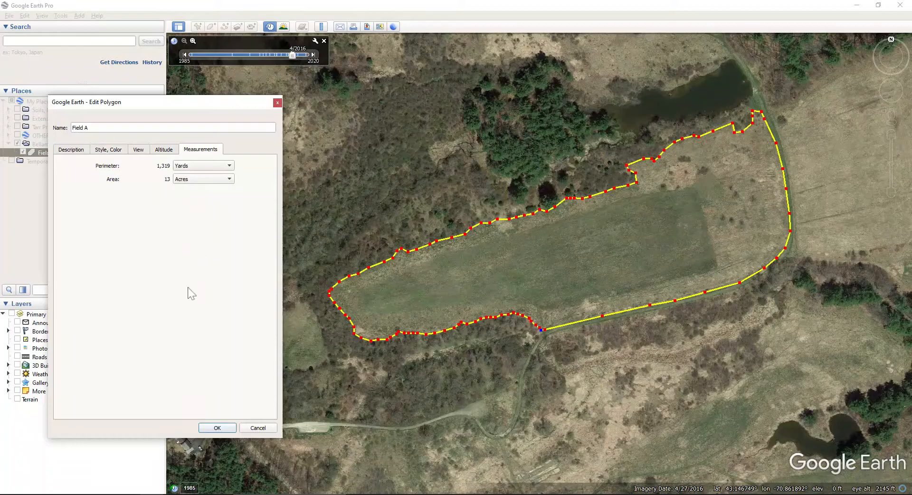
{"action": "left_click", "coordinate": [218, 427]}
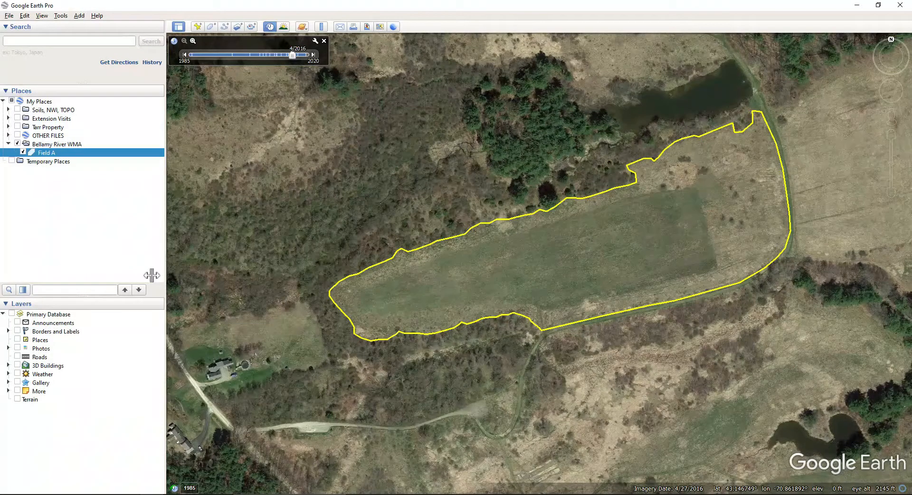
Set Field A's outline color to bright green (#00ff00) and its line width to 8.
{"action": "right_click", "coordinate": [52, 153]}
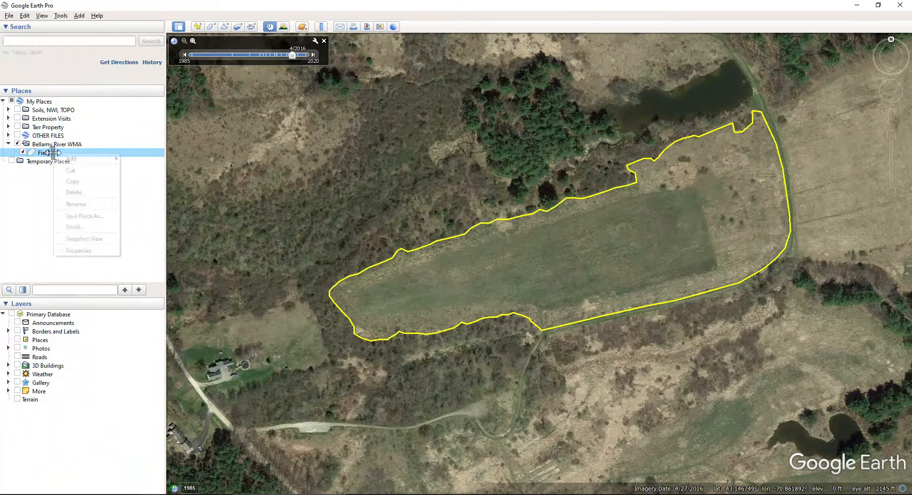
{"action": "left_click", "coordinate": [76, 250]}
{"action": "left_click", "coordinate": [104, 151]}
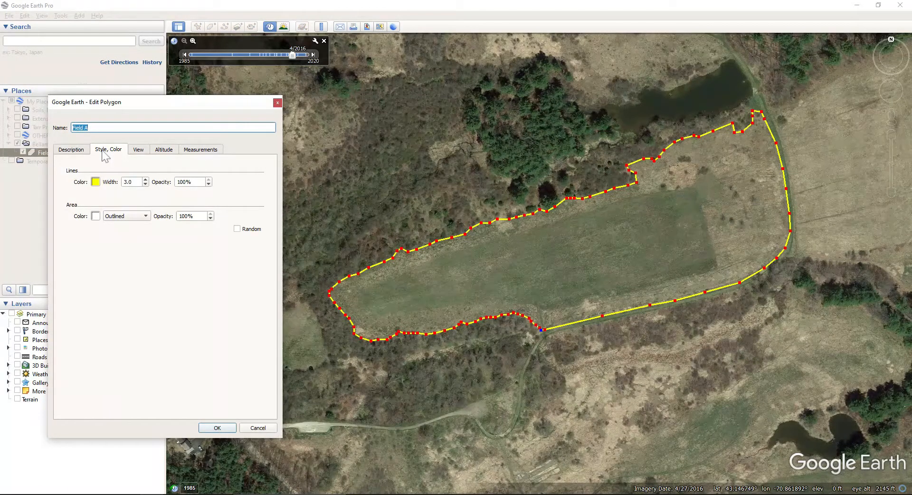
{"action": "left_click", "coordinate": [95, 182]}
{"action": "left_click", "coordinate": [133, 192]}
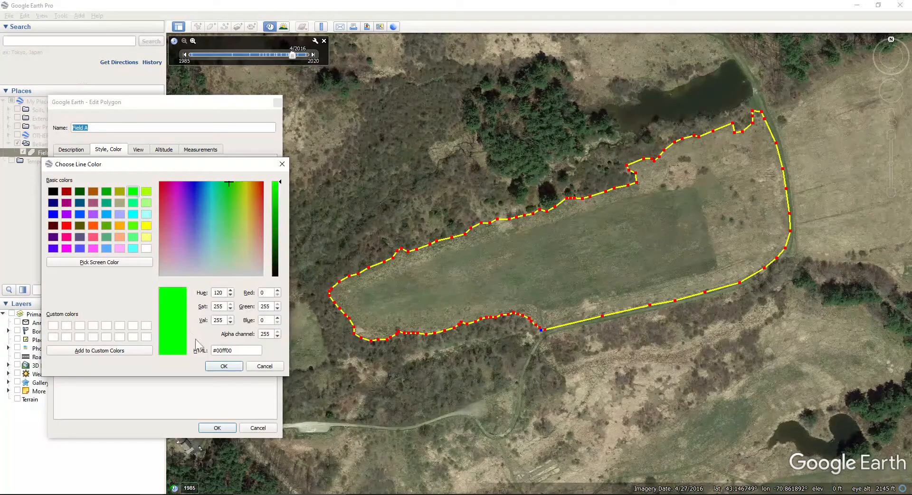
{"action": "left_click", "coordinate": [216, 366]}
{"action": "left_click", "coordinate": [132, 182]}
{"action": "type", "text": "8"}
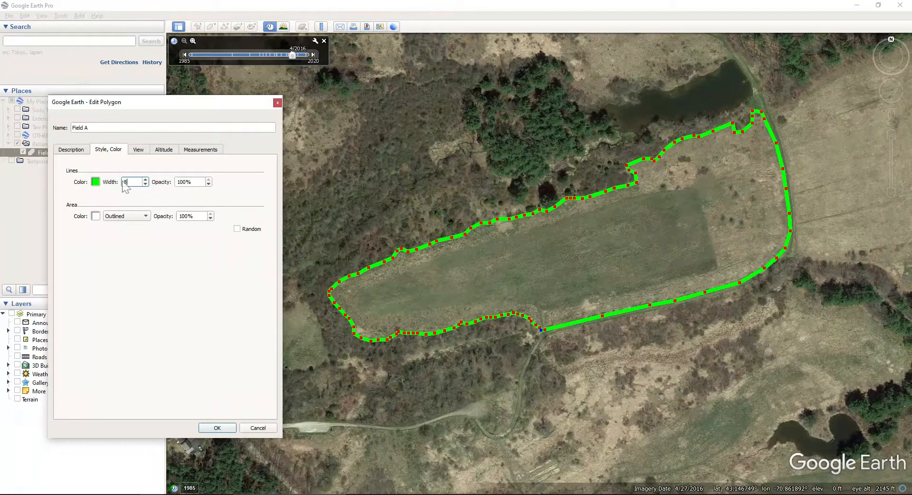
Return Field A's outline to a line width of 3 and the color yellow (#ffff00), and save the polygon.
{"action": "type", "text": "3"}
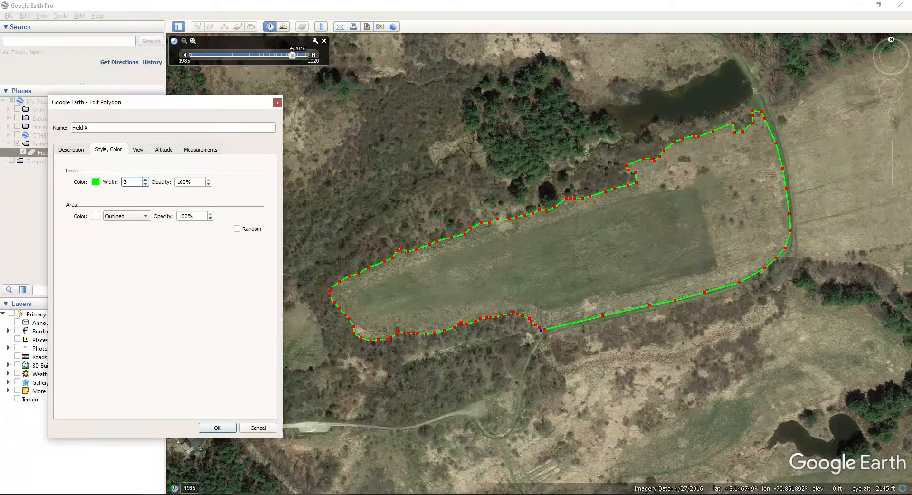
{"action": "left_click", "coordinate": [96, 182]}
{"action": "left_click", "coordinate": [146, 225]}
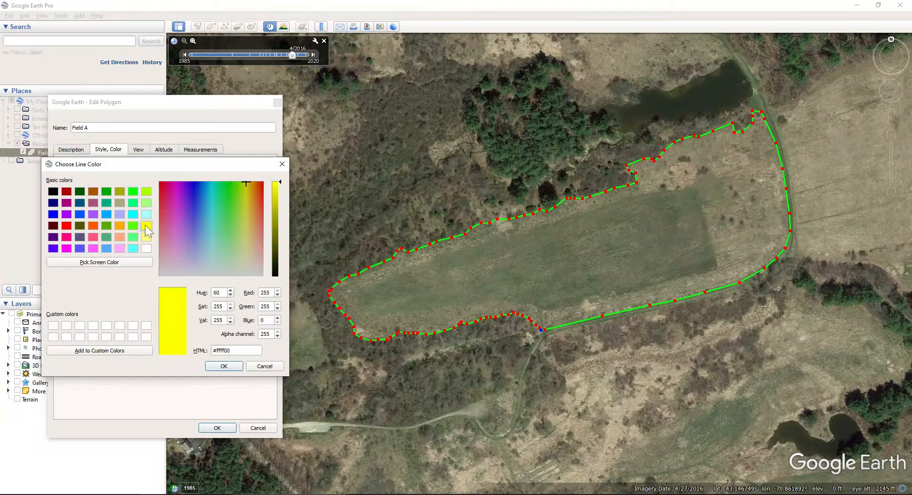
{"action": "left_click", "coordinate": [221, 366]}
{"action": "left_click", "coordinate": [217, 428]}
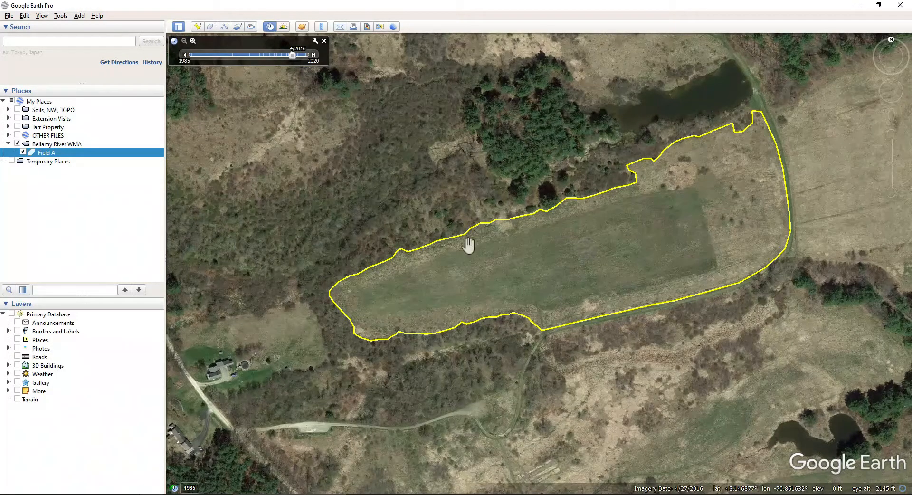
Set Field A's area style to Filled+Outlined with a yellow (#ffff00) fill.
{"action": "right_click", "coordinate": [55, 160]}
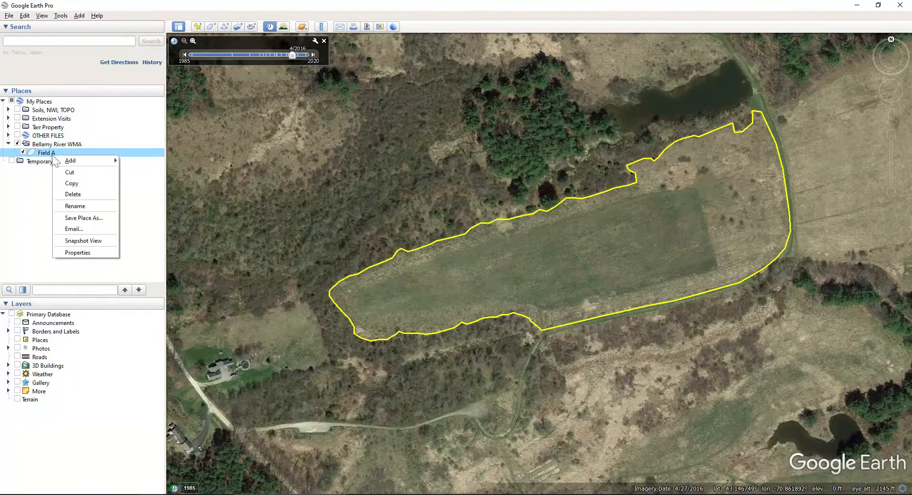
{"action": "left_click", "coordinate": [90, 254]}
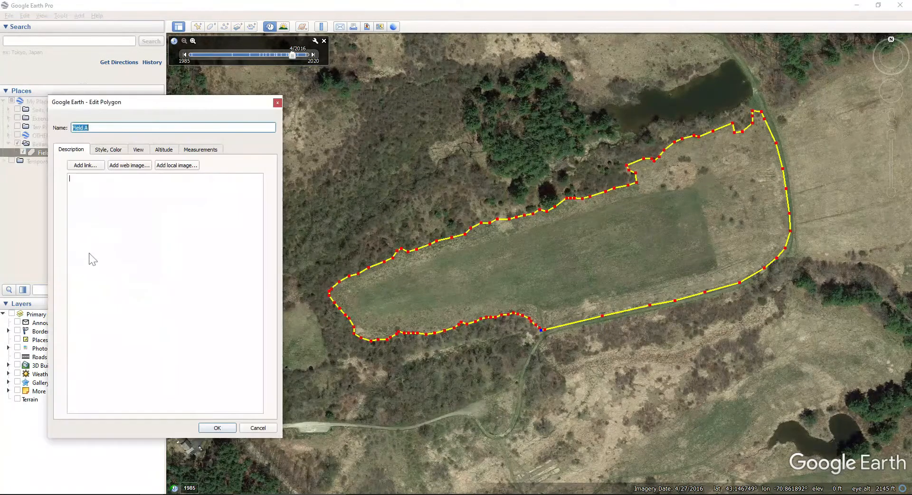
{"action": "left_click", "coordinate": [108, 150]}
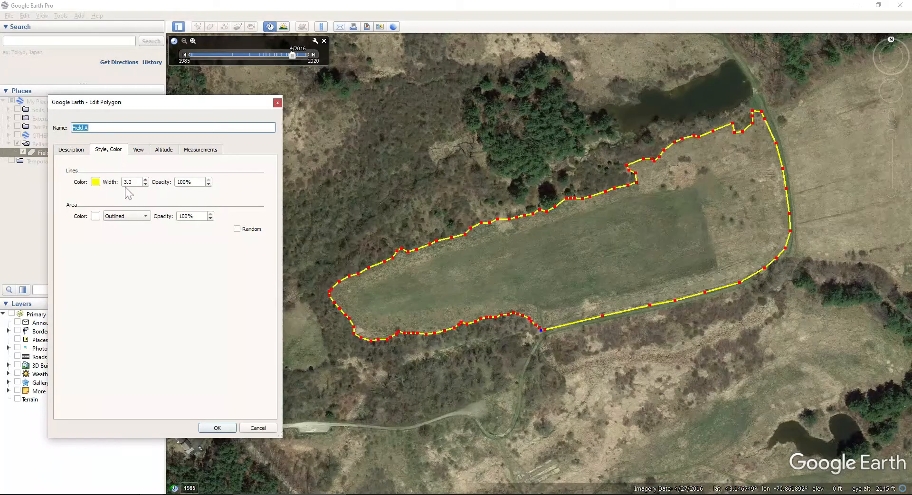
{"action": "left_click", "coordinate": [127, 216]}
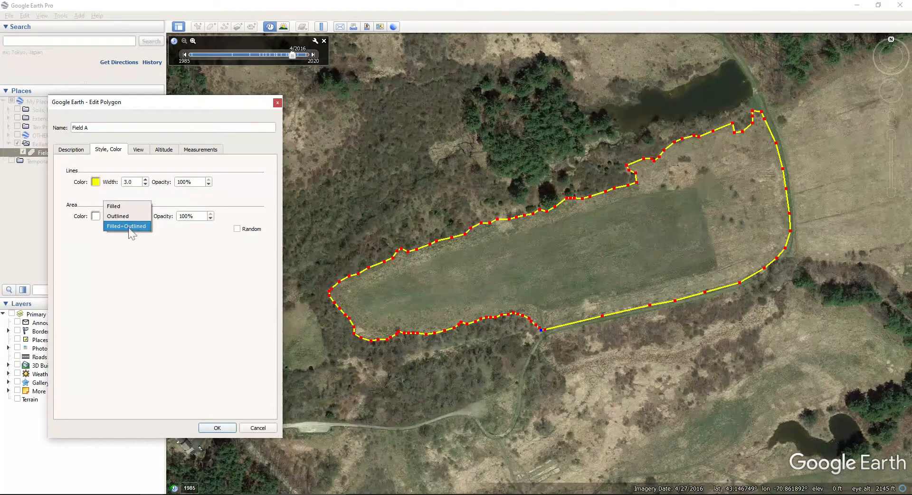
{"action": "left_click", "coordinate": [128, 227]}
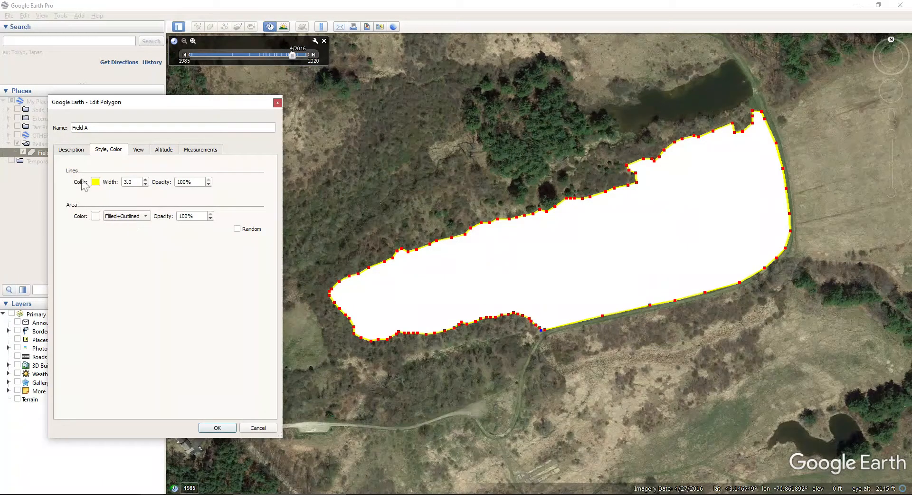
{"action": "left_click", "coordinate": [95, 216]}
{"action": "left_click", "coordinate": [145, 227]}
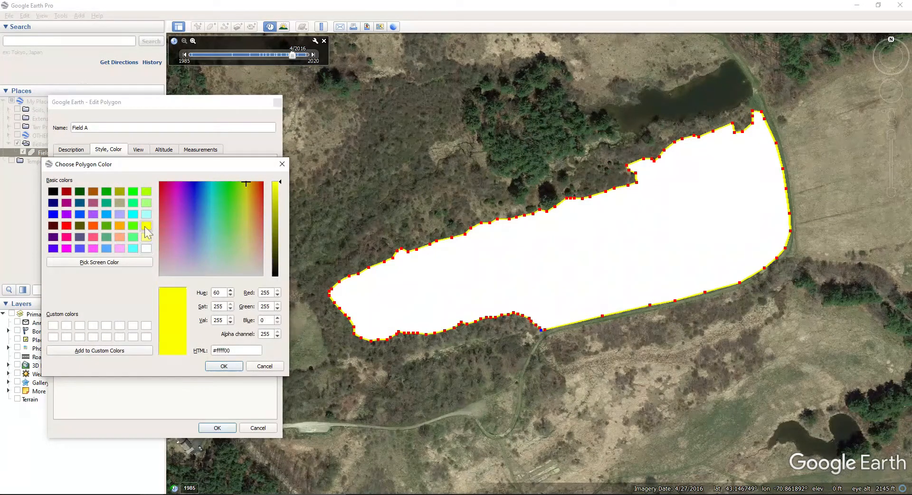
{"action": "left_click", "coordinate": [222, 366]}
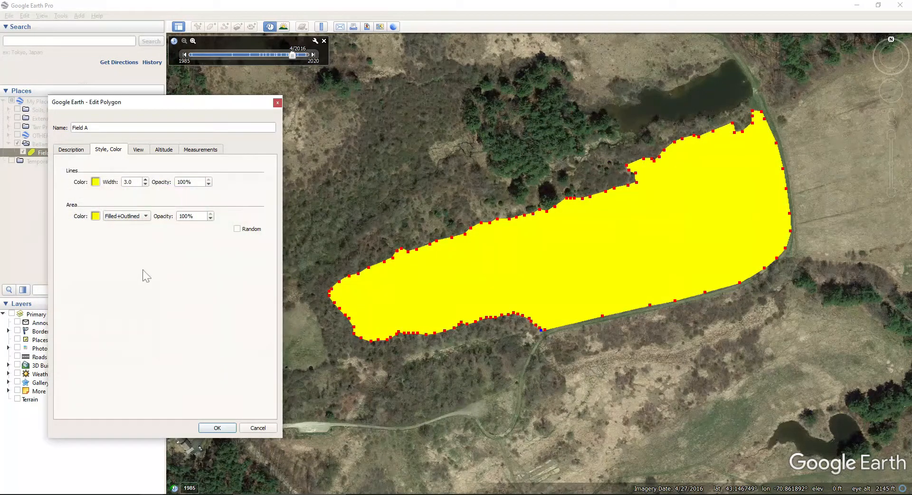
Try an orange (#ffaa00) fill for Field A and return the fill color to yellow.
{"action": "left_click", "coordinate": [95, 216]}
{"action": "left_click", "coordinate": [119, 225]}
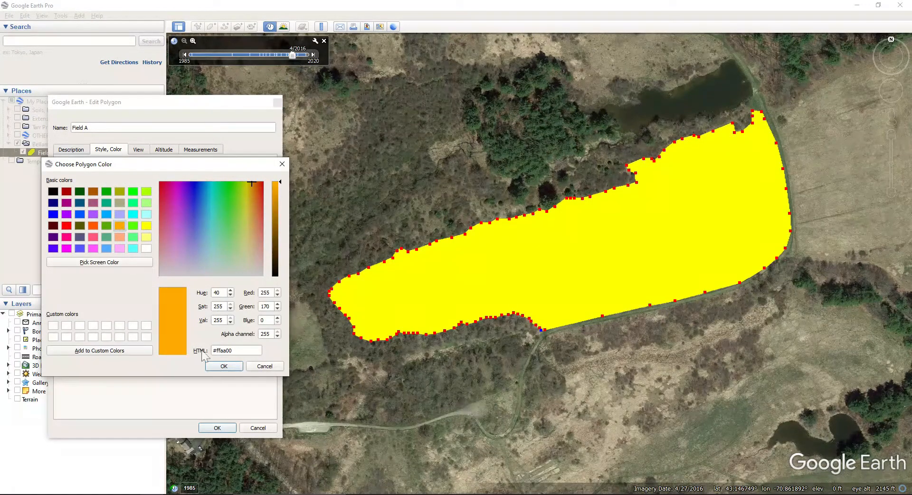
{"action": "left_click", "coordinate": [222, 366]}
{"action": "left_click", "coordinate": [95, 216]}
{"action": "left_click", "coordinate": [146, 227]}
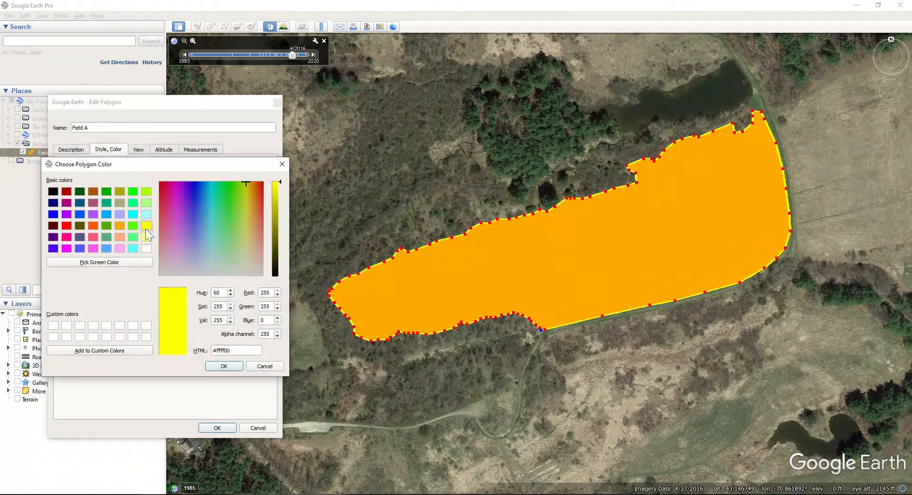
{"action": "left_click", "coordinate": [222, 366]}
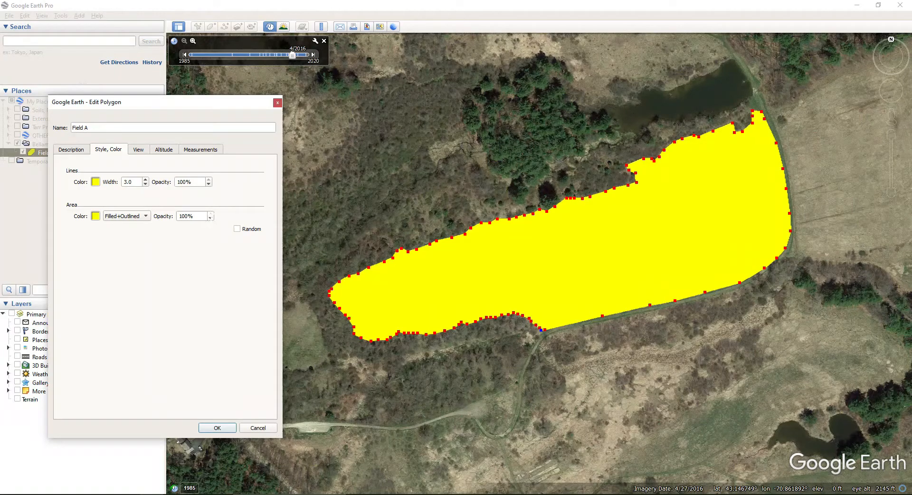
Reduce Field A's fill opacity to 21% and save the polygon.
{"action": "left_click", "coordinate": [210, 218]}
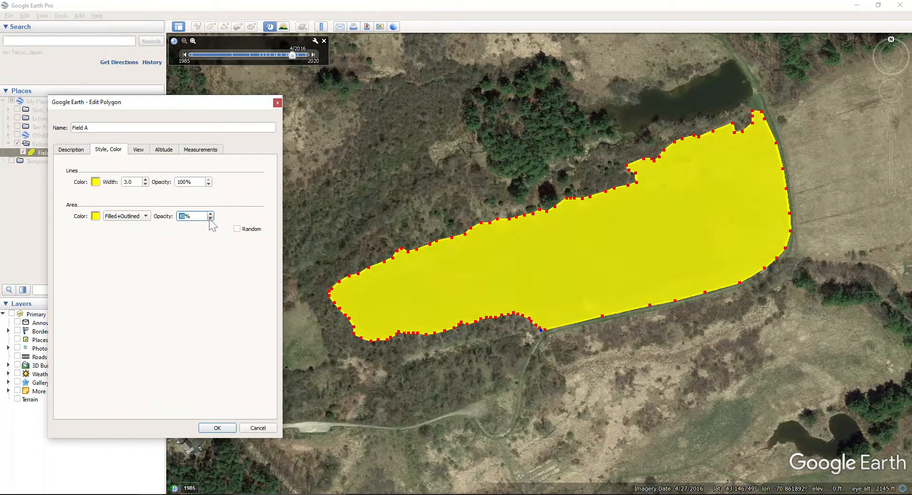
{"action": "left_click", "coordinate": [210, 218]}
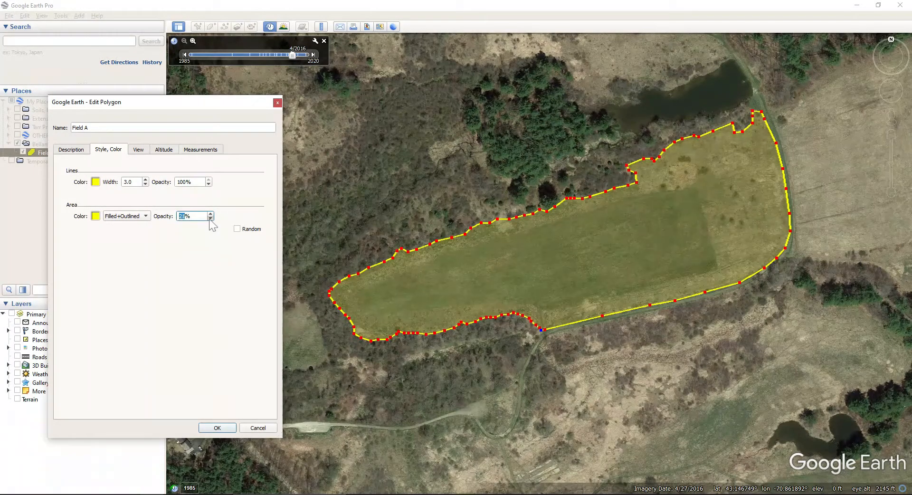
{"action": "left_click", "coordinate": [217, 428]}
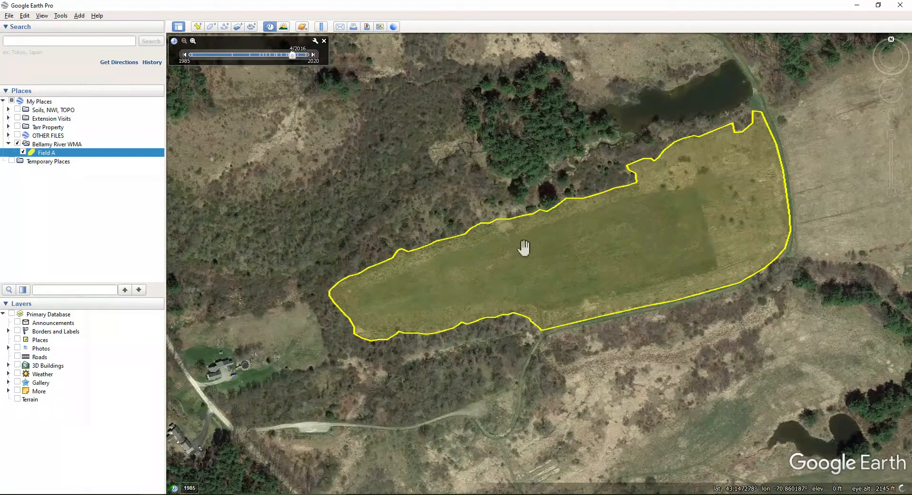
Set Field A's area style to Outlined and save the polygon.
{"action": "right_click", "coordinate": [42, 152]}
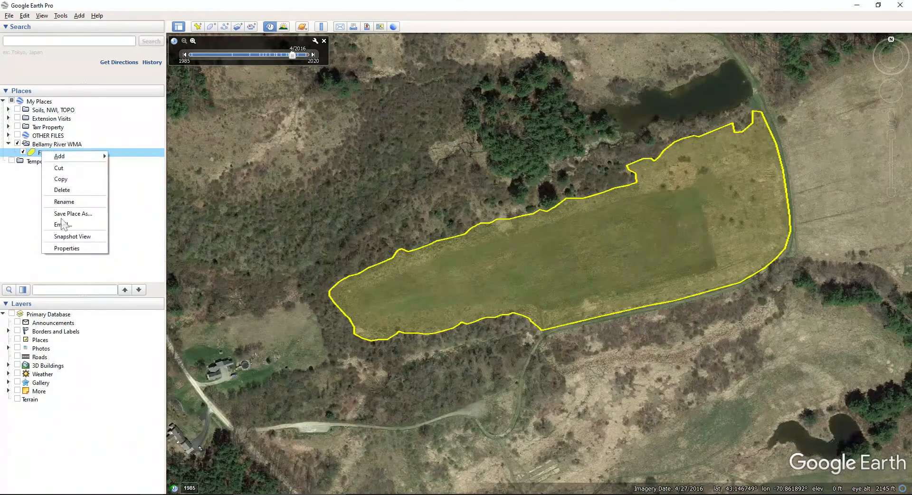
{"action": "left_click", "coordinate": [73, 249]}
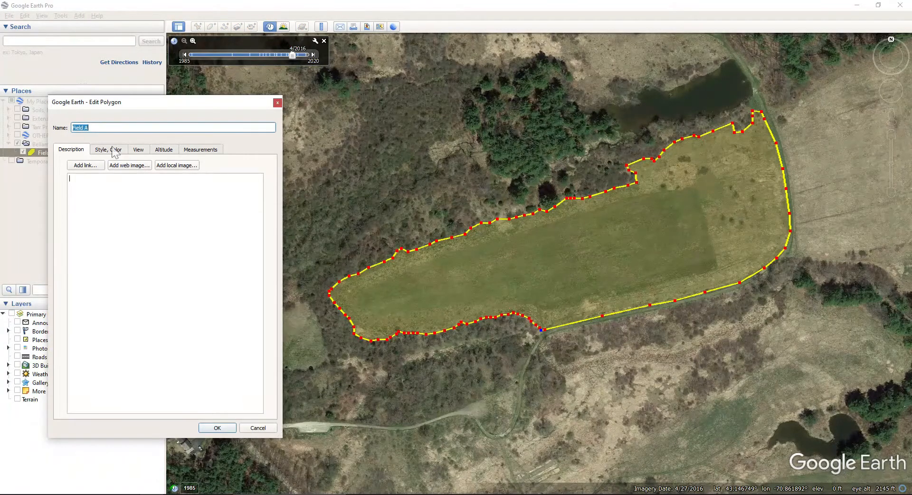
{"action": "left_click", "coordinate": [113, 149]}
{"action": "left_click", "coordinate": [118, 217]}
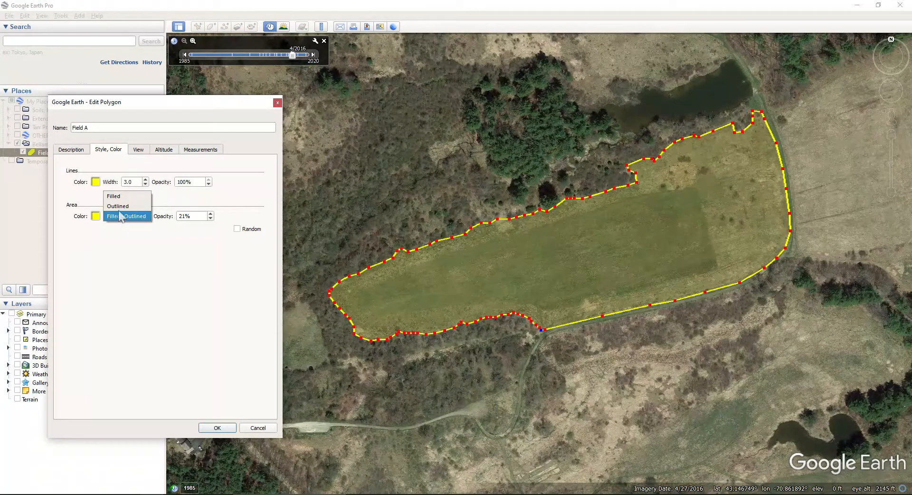
{"action": "left_click", "coordinate": [120, 207]}
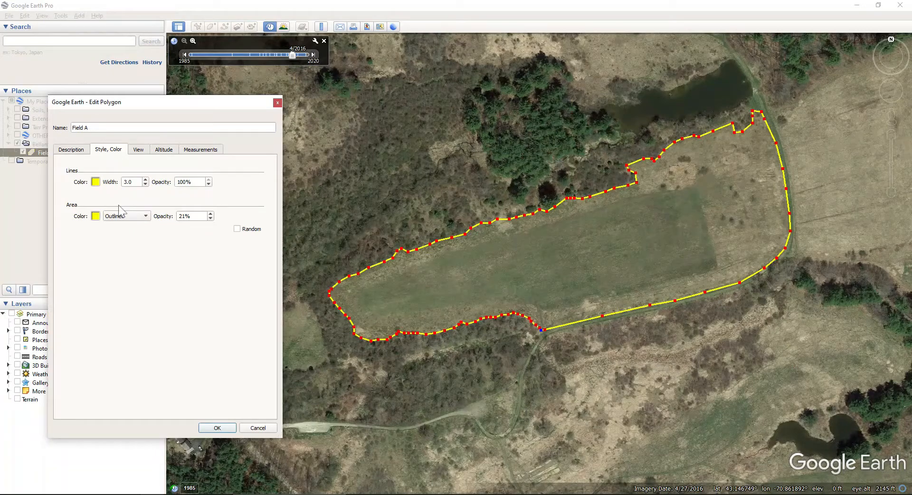
{"action": "left_click", "coordinate": [218, 428]}
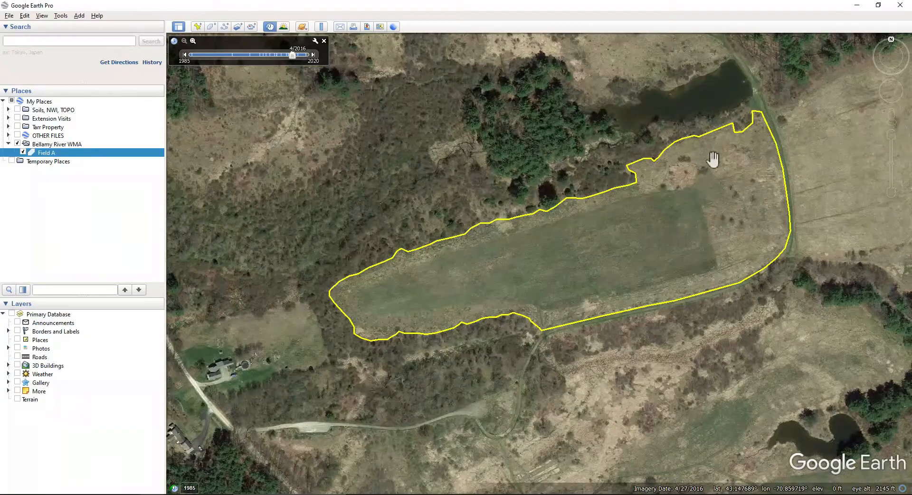
Open Field A's polygon for editing and move its properties dialog clear of the field boundary.
{"action": "left_click", "coordinate": [889, 192]}
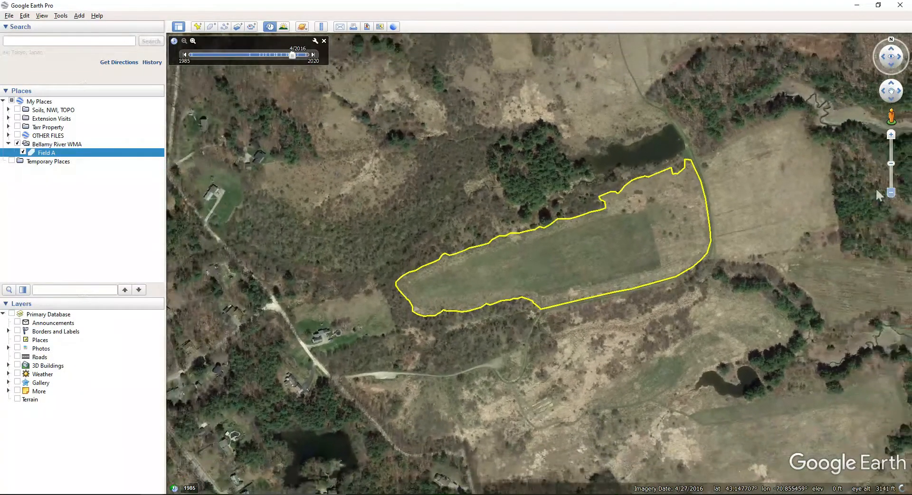
{"action": "left_click_drag", "start_coordinate": [744, 210], "coordinate": [636, 223]}
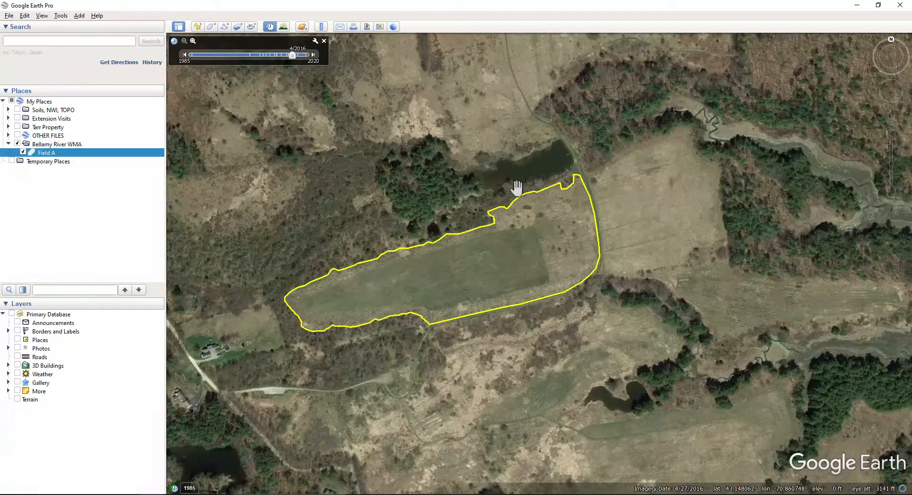
{"action": "right_click", "coordinate": [53, 154]}
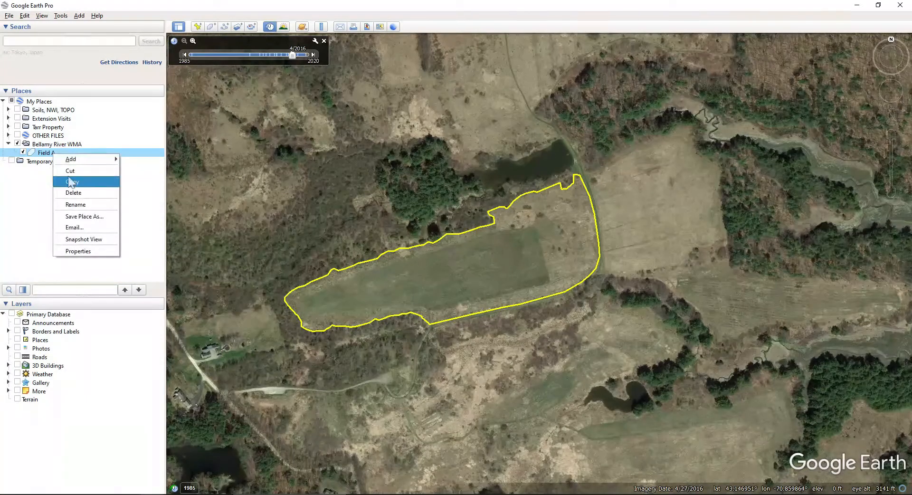
{"action": "left_click", "coordinate": [78, 251]}
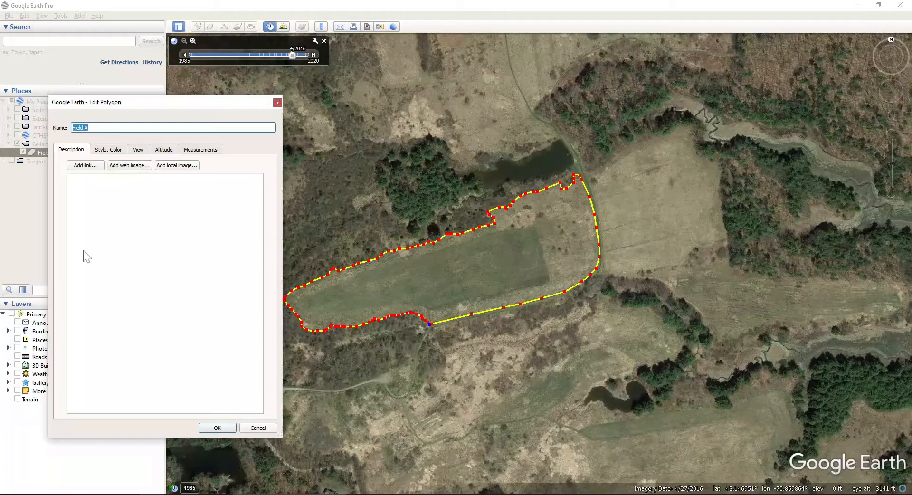
{"action": "left_click_drag", "start_coordinate": [153, 101], "coordinate": [100, 95]}
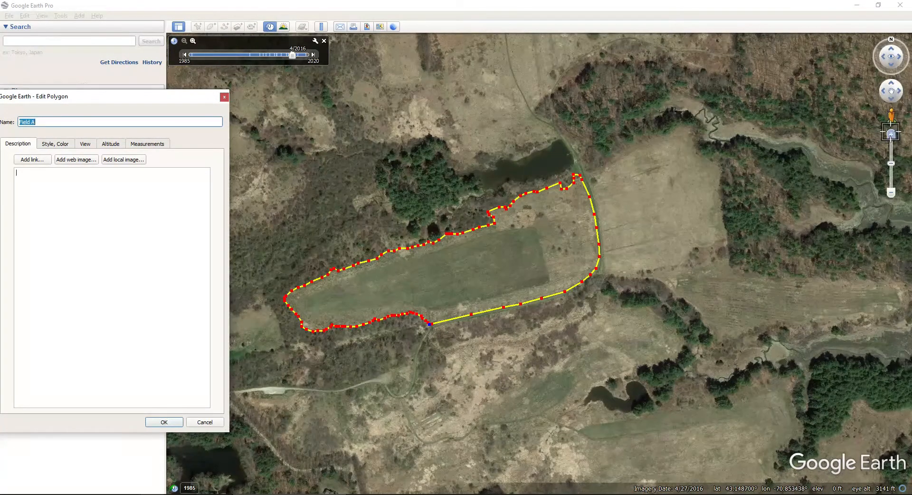
{"action": "left_click", "coordinate": [891, 135]}
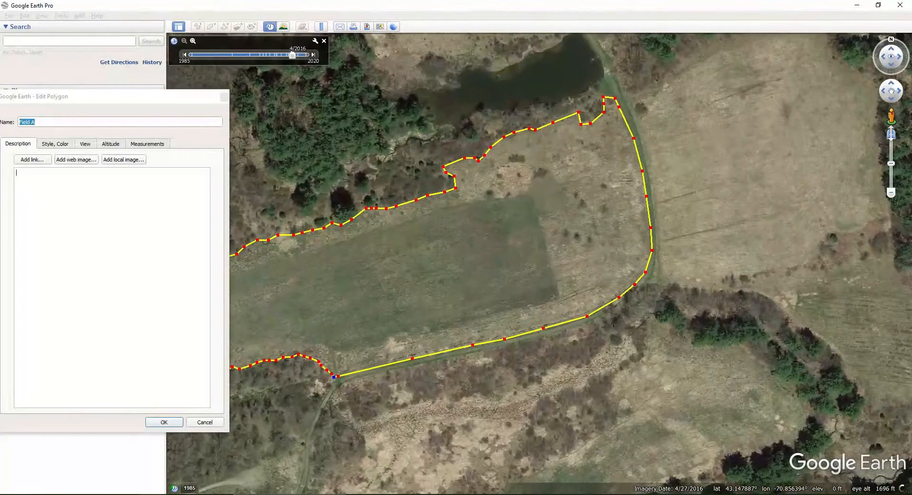
{"action": "left_click", "coordinate": [891, 84]}
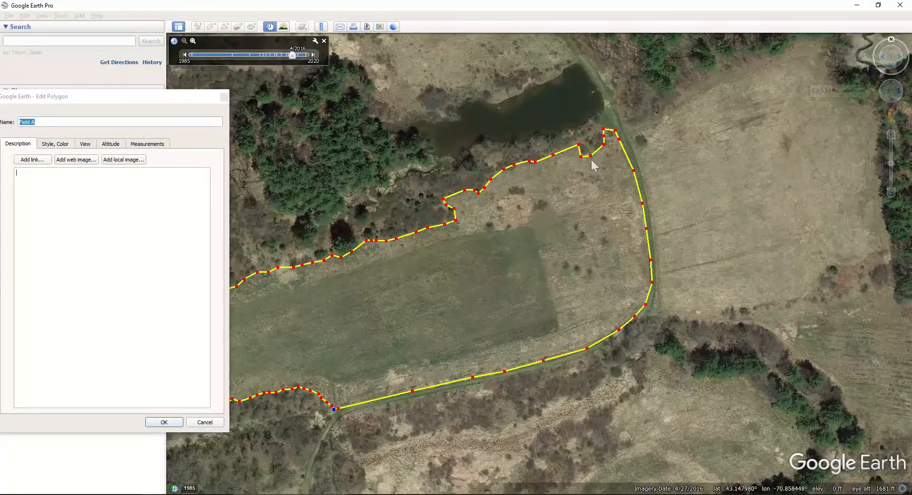
Relocate Field A's eastern boundary points across the track and extend the outline along the adjoining field's northern tree line.
{"action": "mouse_move", "coordinate": [553, 155]}
{"action": "left_mouse_down"}
{"action": "mouse_move", "coordinate": [554, 205]}
{"action": "mouse_move", "coordinate": [479, 304]}
{"action": "mouse_move", "coordinate": [537, 266]}
{"action": "mouse_move", "coordinate": [552, 154]}
{"action": "left_mouse_up"}
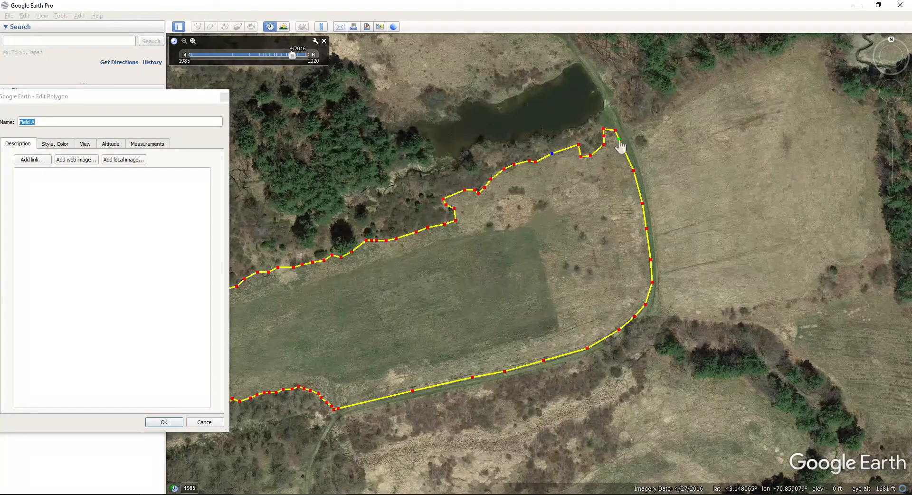
{"action": "left_click_drag", "start_coordinate": [619, 139], "coordinate": [643, 124]}
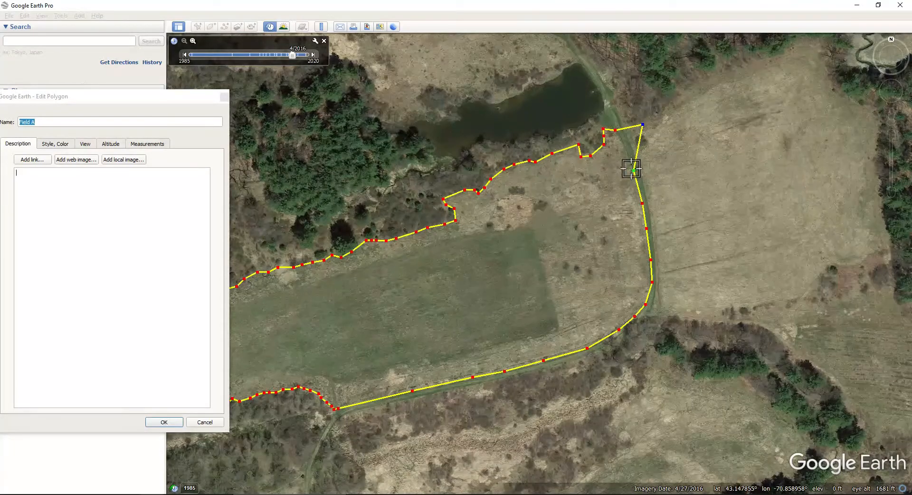
{"action": "left_click_drag", "start_coordinate": [631, 170], "coordinate": [658, 121]}
{"action": "left_click_drag", "start_coordinate": [643, 204], "coordinate": [683, 94]}
{"action": "left_click", "coordinate": [646, 229]}
{"action": "left_click_drag", "start_coordinate": [737, 76], "coordinate": [736, 71]}
{"action": "left_click", "coordinate": [767, 59]}
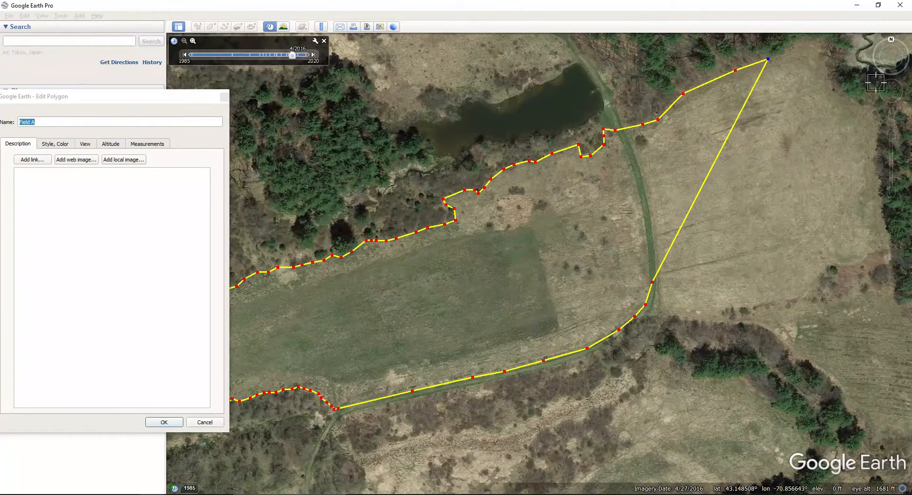
{"action": "left_click", "coordinate": [896, 86]}
{"action": "left_click", "coordinate": [681, 153]}
{"action": "left_click", "coordinate": [693, 140]}
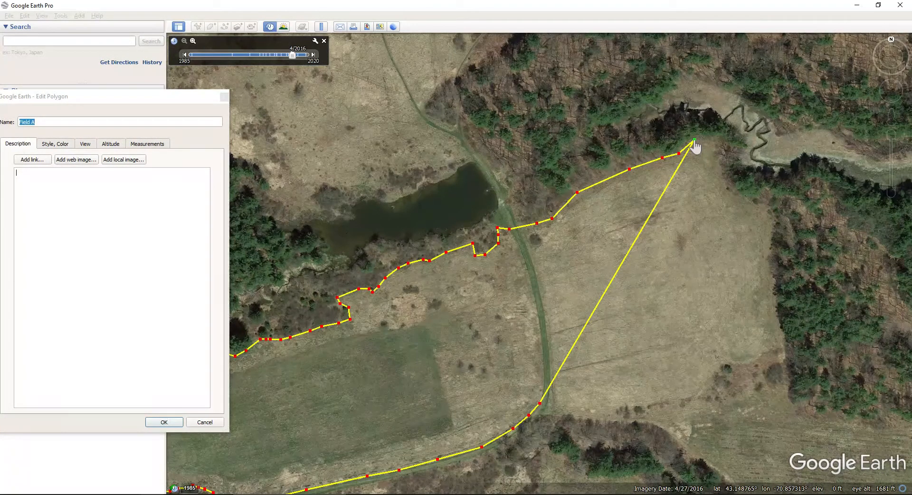
Refine Field A's outline at the adjoining field's northeast corner, moving the misplaced point onto the tree line and deleting the extra last point.
{"action": "left_click_drag", "start_coordinate": [695, 142], "coordinate": [731, 195]}
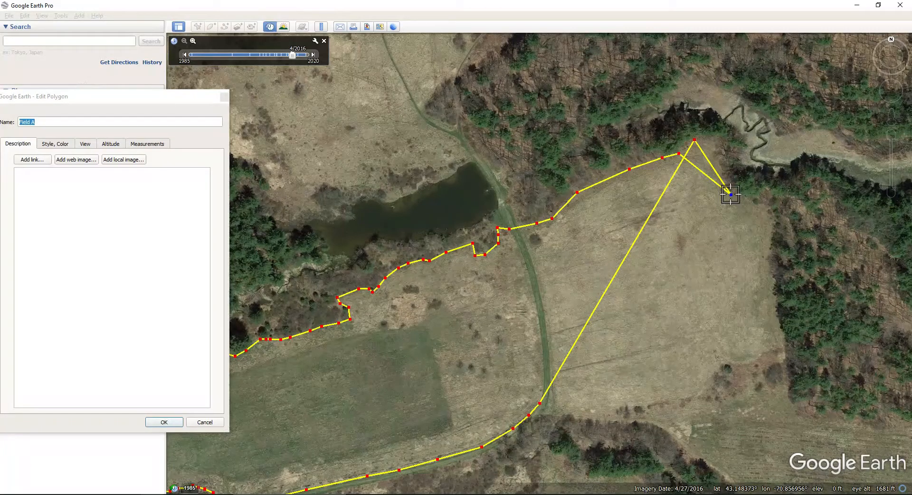
{"action": "left_click_drag", "start_coordinate": [730, 194], "coordinate": [684, 148]}
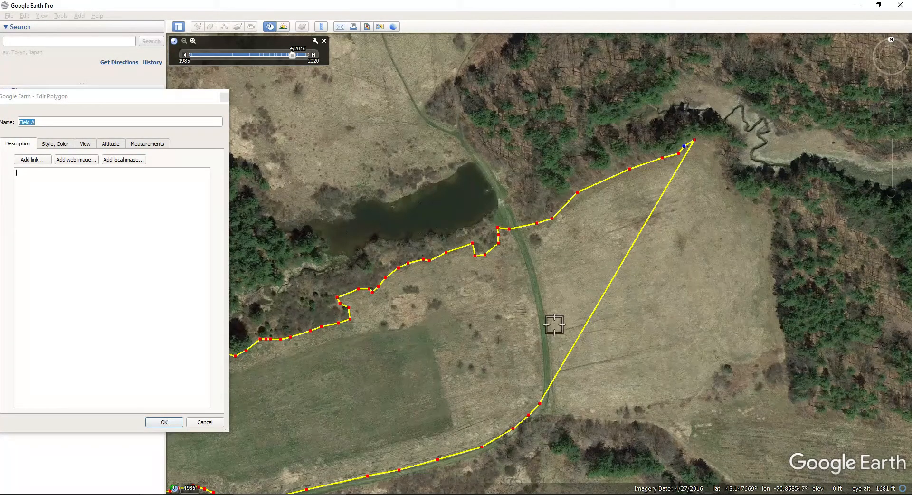
{"action": "left_click", "coordinate": [540, 404]}
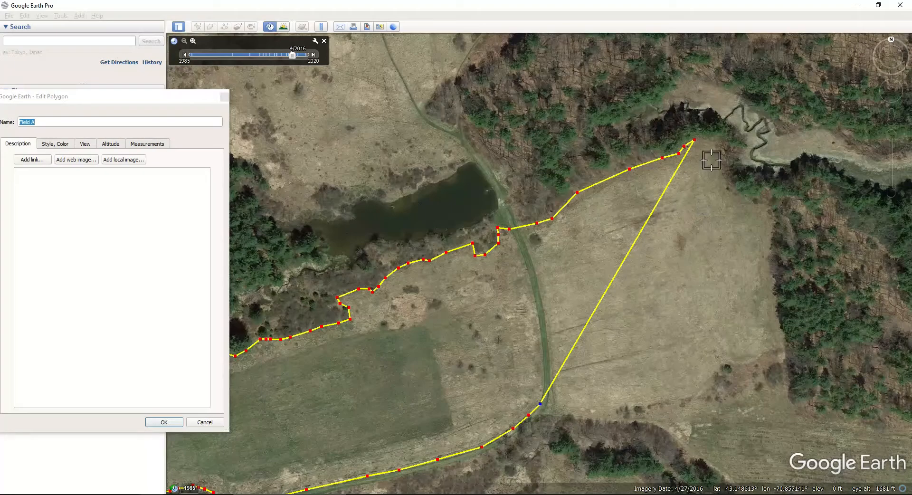
{"action": "left_click", "coordinate": [715, 138]}
{"action": "left_click", "coordinate": [719, 154]}
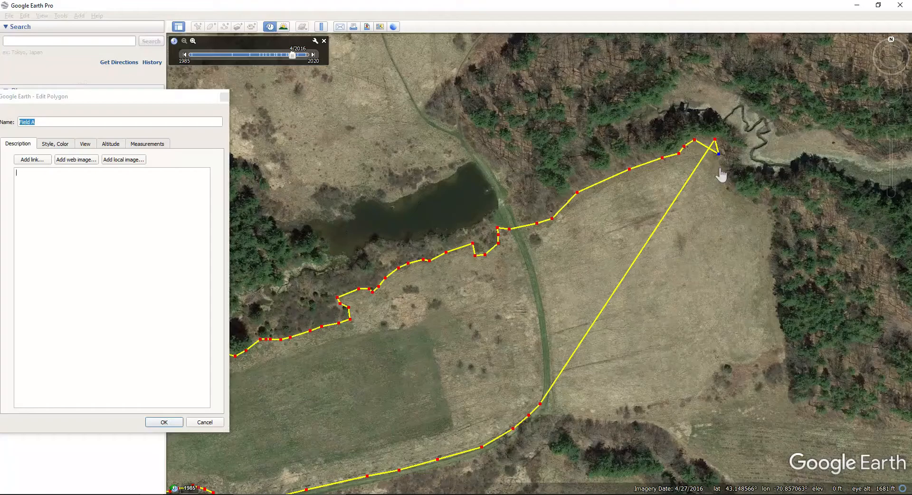
{"action": "key", "text": "Delete"}
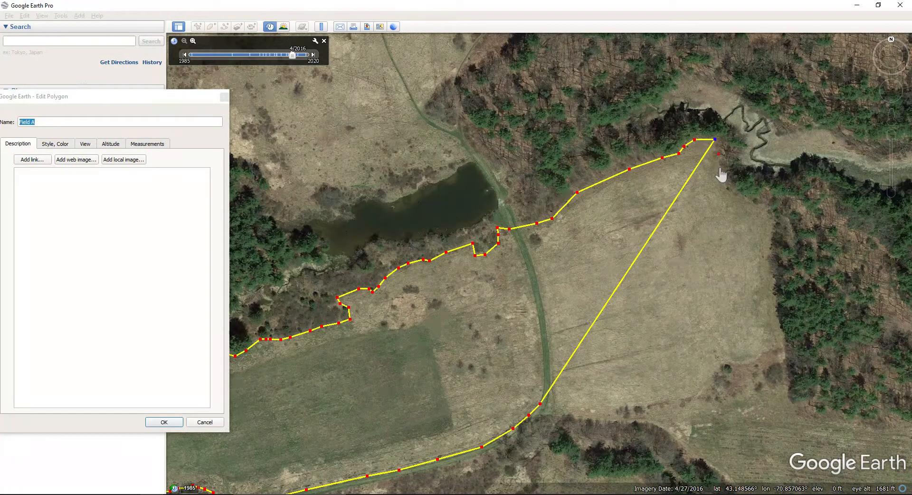
Shift the boundary point at the southern track junction and extend Field A's outline along the adjoining field's southern edge to its southeast corner.
{"action": "left_click", "coordinate": [542, 403]}
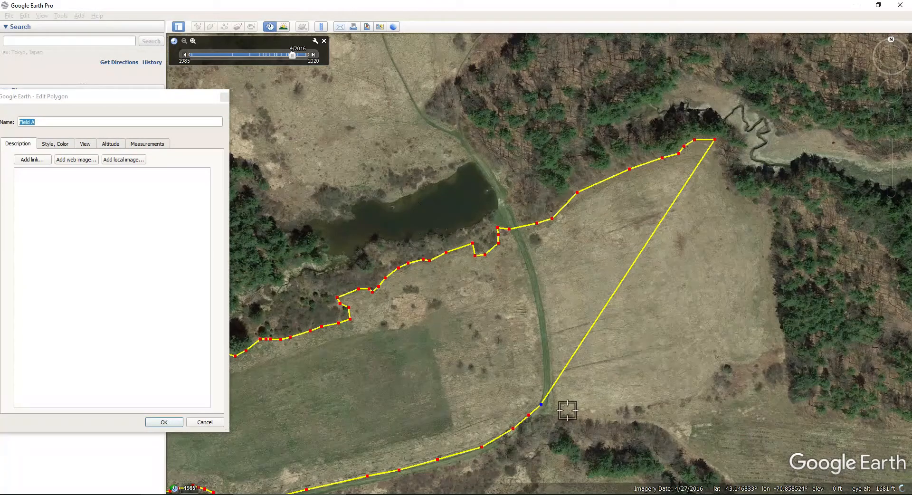
{"action": "left_click_drag", "start_coordinate": [542, 404], "coordinate": [540, 414]}
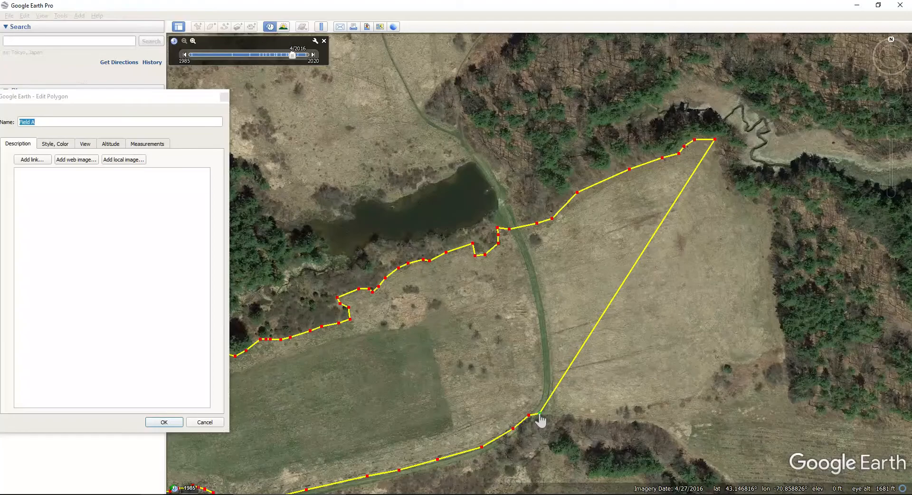
{"action": "left_click", "coordinate": [564, 414]}
{"action": "left_click", "coordinate": [587, 417]}
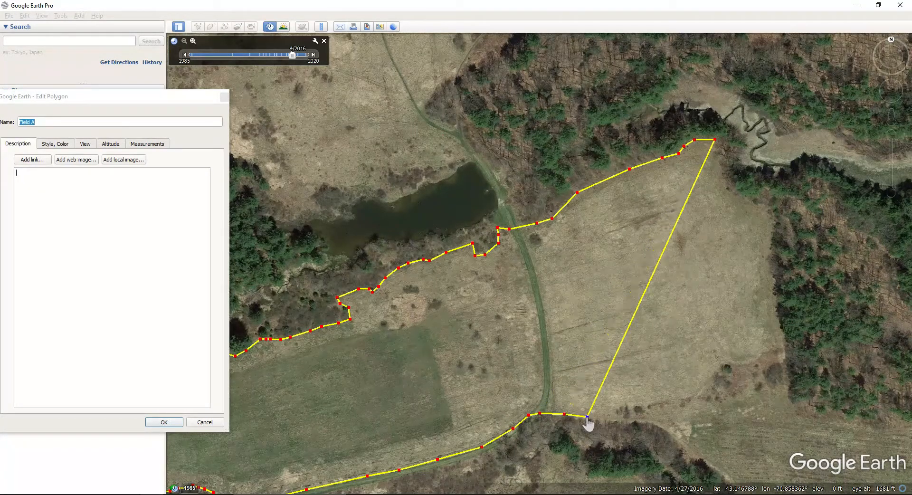
{"action": "left_click", "coordinate": [627, 423]}
{"action": "left_click", "coordinate": [653, 421]}
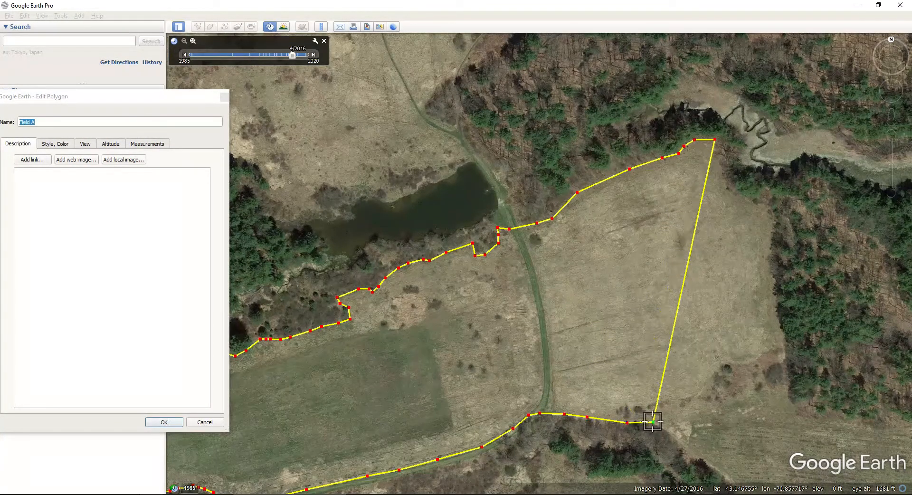
{"action": "left_click", "coordinate": [678, 417]}
{"action": "left_click", "coordinate": [719, 401]}
{"action": "left_click", "coordinate": [745, 393]}
{"action": "left_click", "coordinate": [770, 376]}
{"action": "left_click", "coordinate": [787, 369]}
Trace the adjoining field's eastern tree line northward from the southeast corner to join Field A's outline at the northeast corner.
{"action": "left_click", "coordinate": [787, 347]}
{"action": "left_click", "coordinate": [783, 334]}
{"action": "left_click", "coordinate": [781, 304]}
{"action": "left_click", "coordinate": [779, 286]}
{"action": "left_click", "coordinate": [776, 264]}
{"action": "left_click", "coordinate": [774, 241]}
{"action": "left_click", "coordinate": [743, 194]}
{"action": "left_click", "coordinate": [731, 184]}
{"action": "left_click", "coordinate": [720, 169]}
{"action": "left_click", "coordinate": [719, 153]}
{"action": "left_click", "coordinate": [719, 145]}
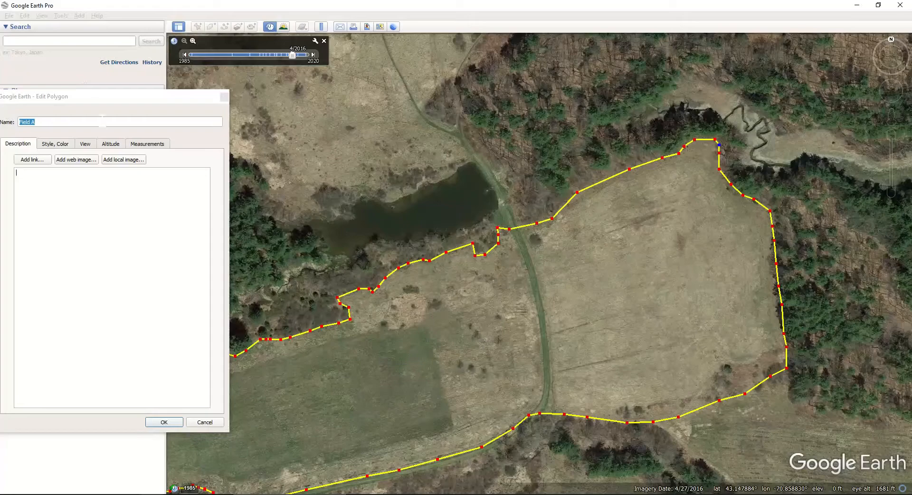
Check Field A's perimeter and area measurements and save the reshaped polygon.
{"action": "left_click", "coordinate": [146, 145]}
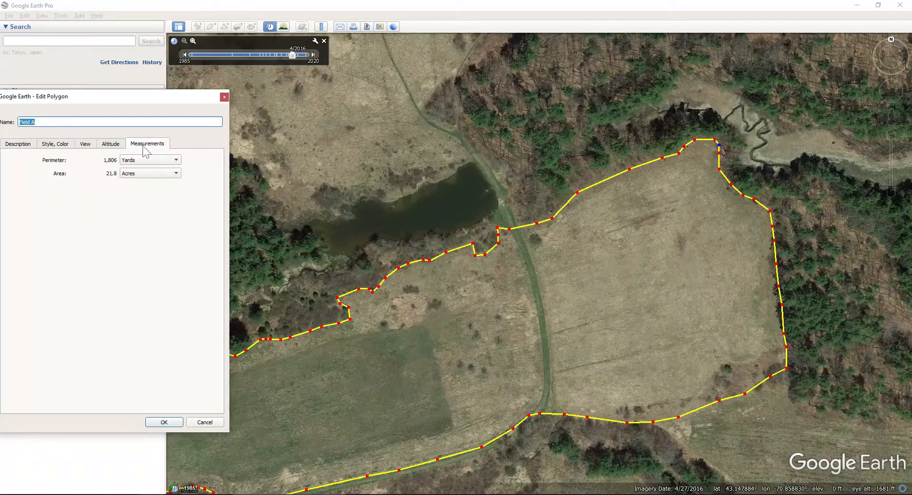
{"action": "left_click_drag", "start_coordinate": [126, 102], "coordinate": [145, 102]}
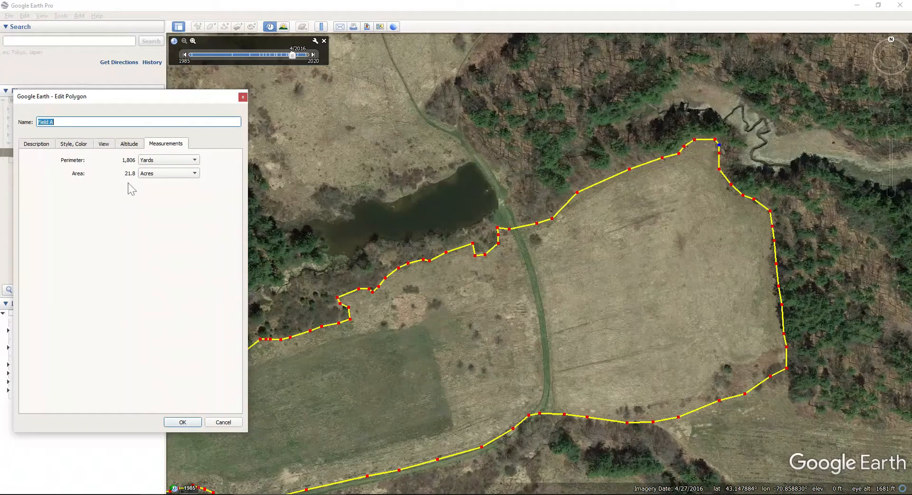
{"action": "left_click", "coordinate": [177, 423]}
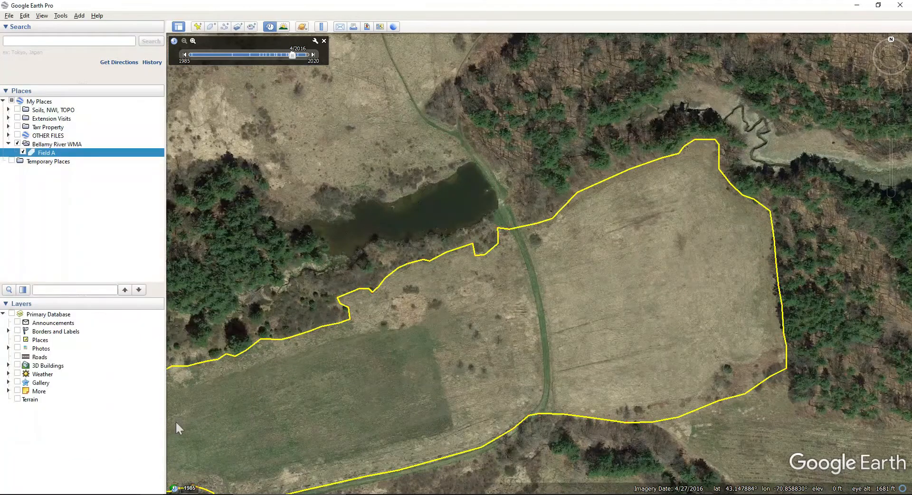
Compare the whole Field A outline against the October 2020, October 2016 and April 2016 historical imagery.
{"action": "left_click", "coordinate": [891, 193]}
{"action": "left_click_drag", "start_coordinate": [332, 209], "coordinate": [469, 205]}
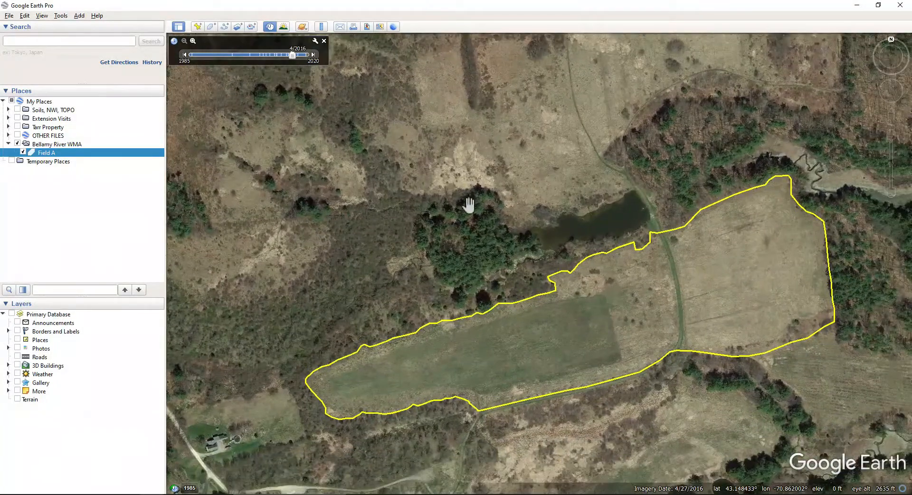
{"action": "left_click", "coordinate": [313, 55]}
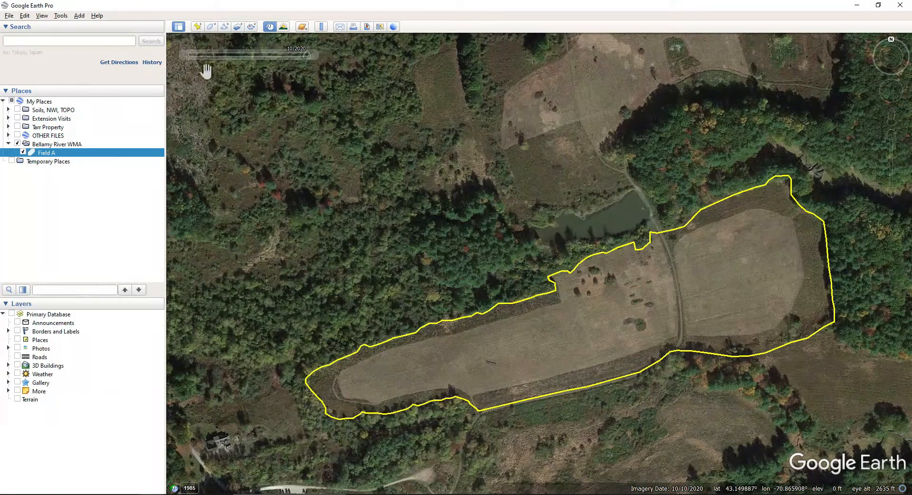
{"action": "left_click", "coordinate": [184, 54]}
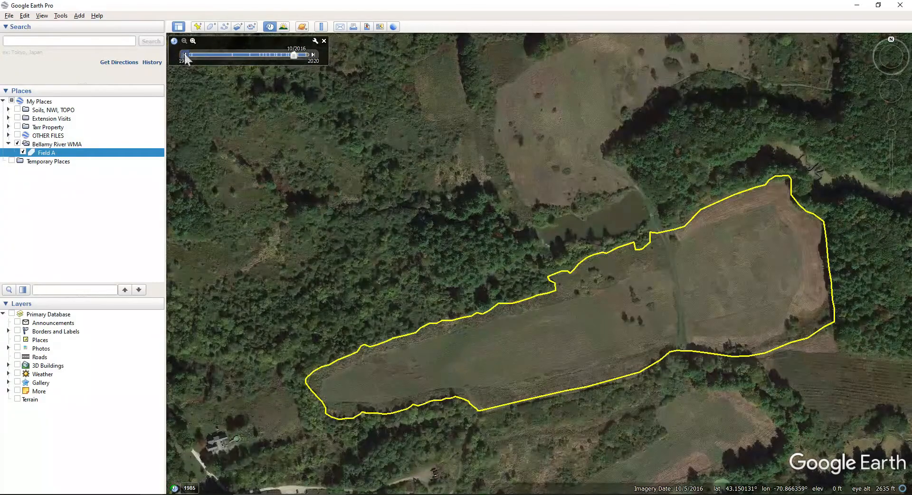
{"action": "left_click", "coordinate": [184, 54]}
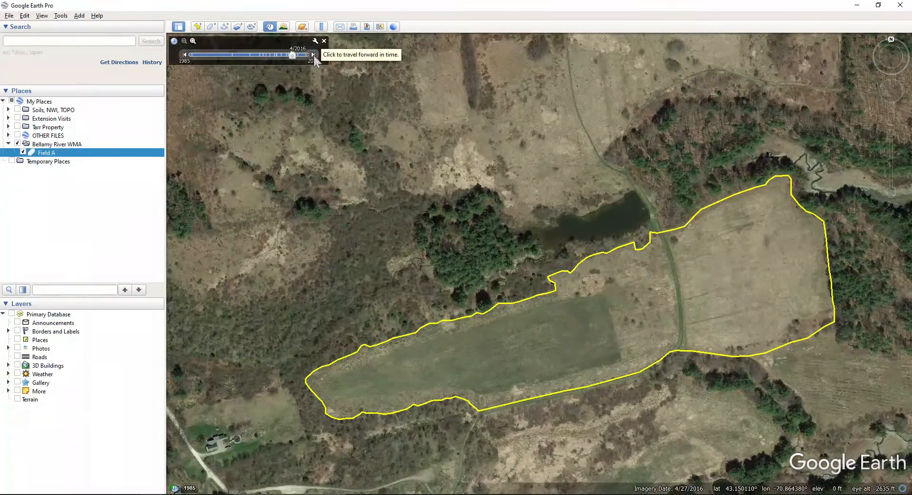
{"action": "left_click_drag", "start_coordinate": [303, 55], "coordinate": [309, 54]}
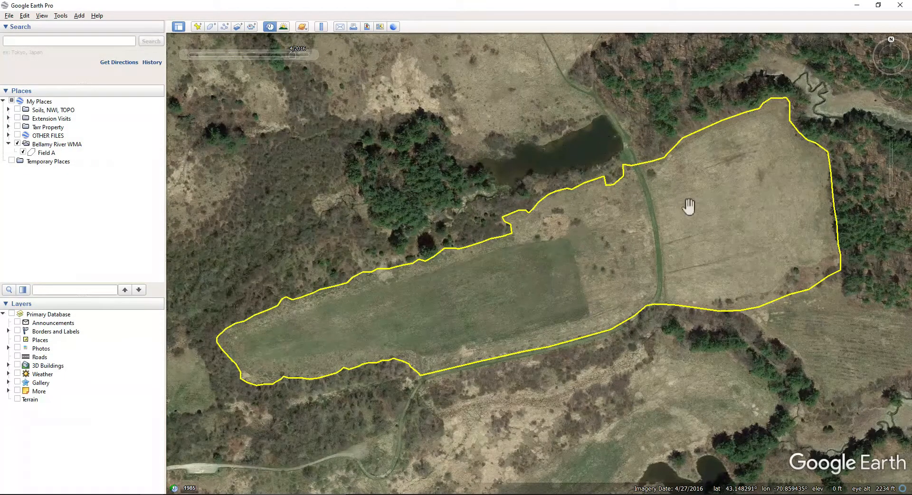
Examine the pond north of Field A up close in the October 2020, October 2016 and April 2016 imagery.
{"action": "left_click", "coordinate": [889, 135]}
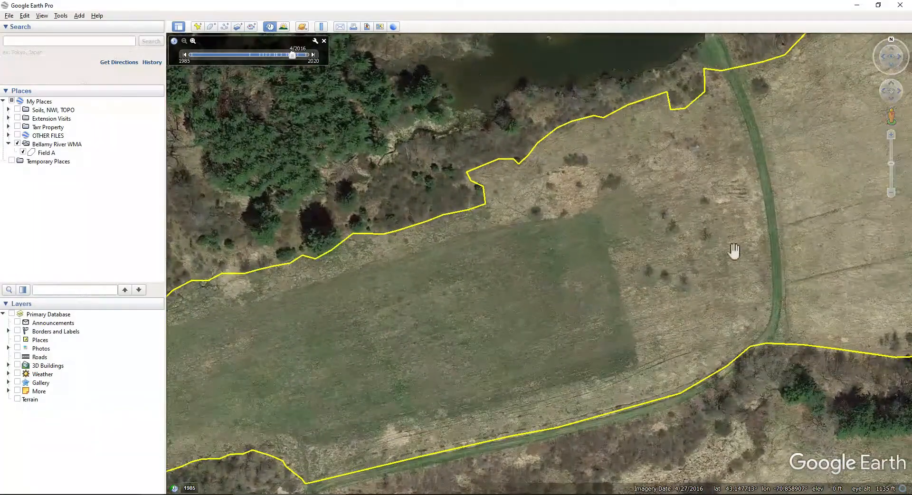
{"action": "left_click_drag", "start_coordinate": [734, 251], "coordinate": [729, 271]}
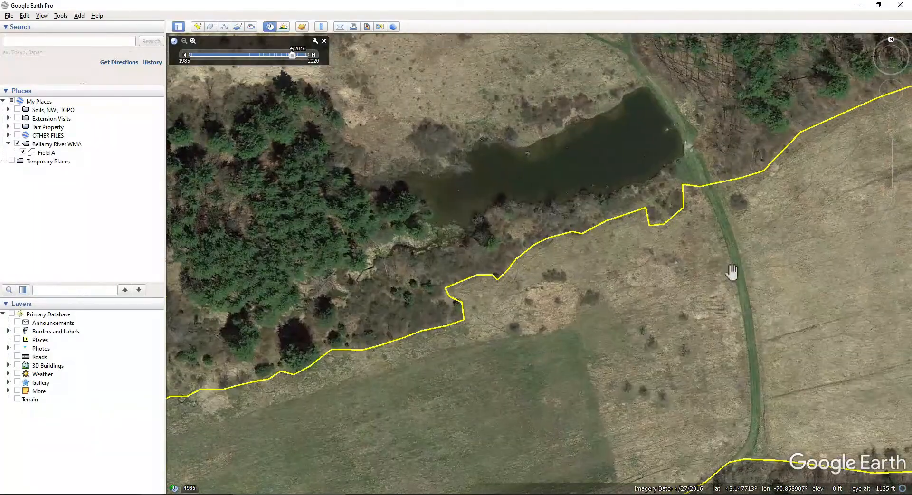
{"action": "left_click", "coordinate": [892, 135]}
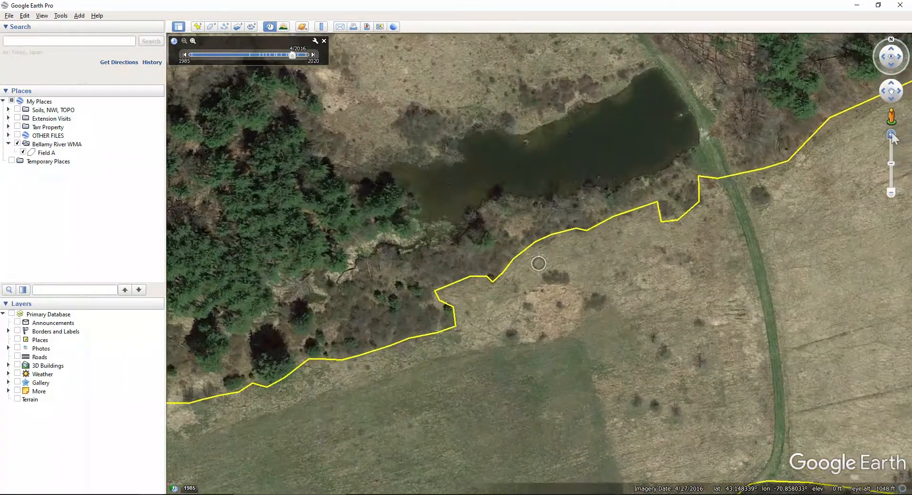
{"action": "left_click_drag", "start_coordinate": [731, 196], "coordinate": [749, 277]}
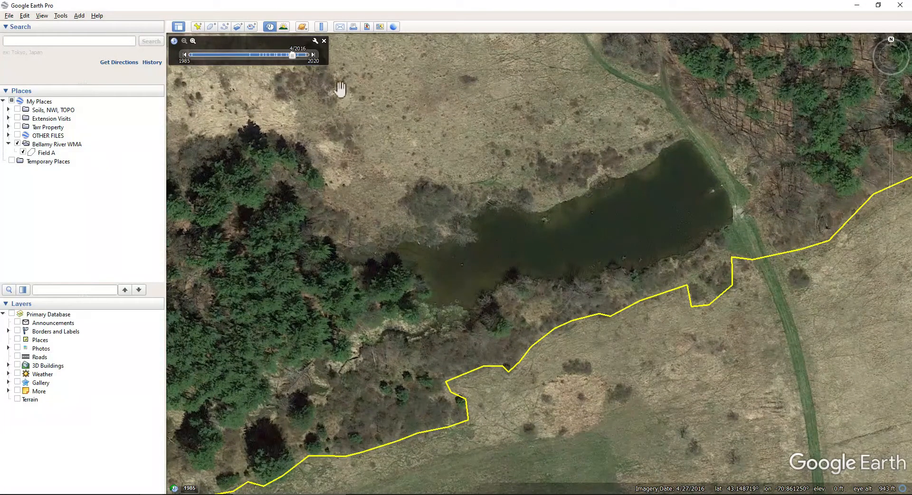
{"action": "left_click", "coordinate": [313, 55]}
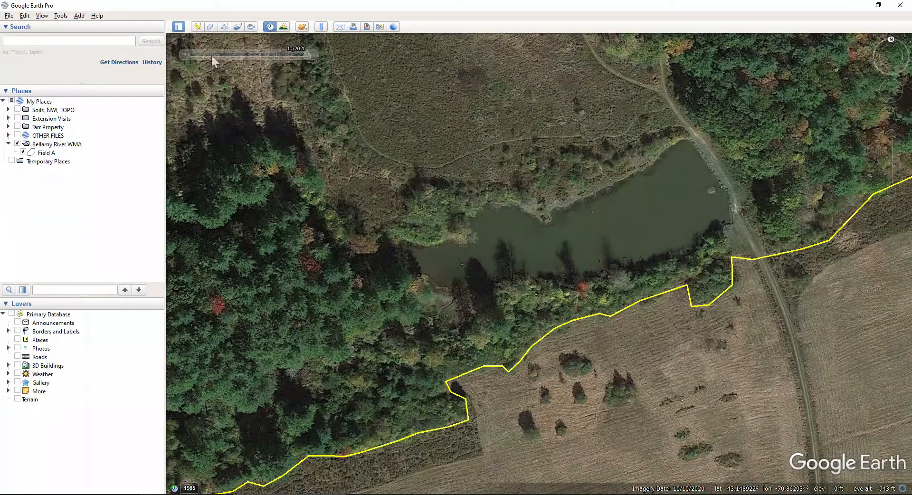
{"action": "left_click", "coordinate": [184, 55]}
{"action": "left_click", "coordinate": [184, 55]}
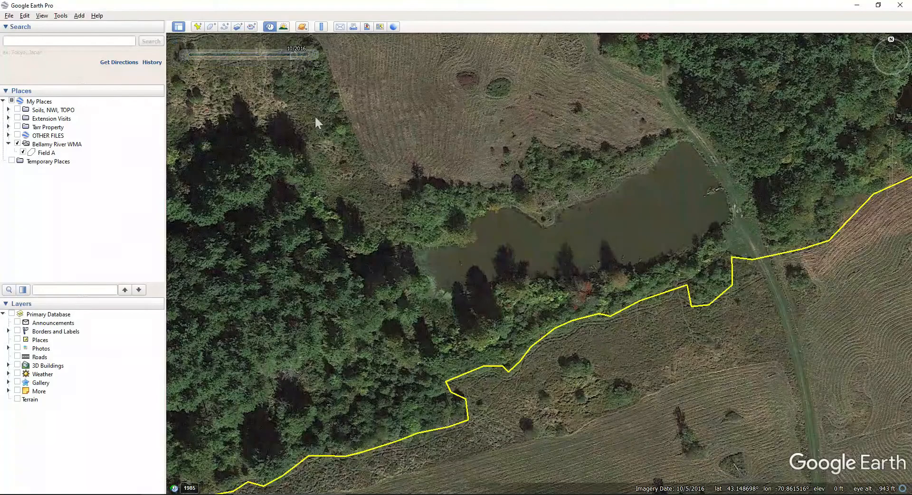
{"action": "left_click", "coordinate": [185, 56]}
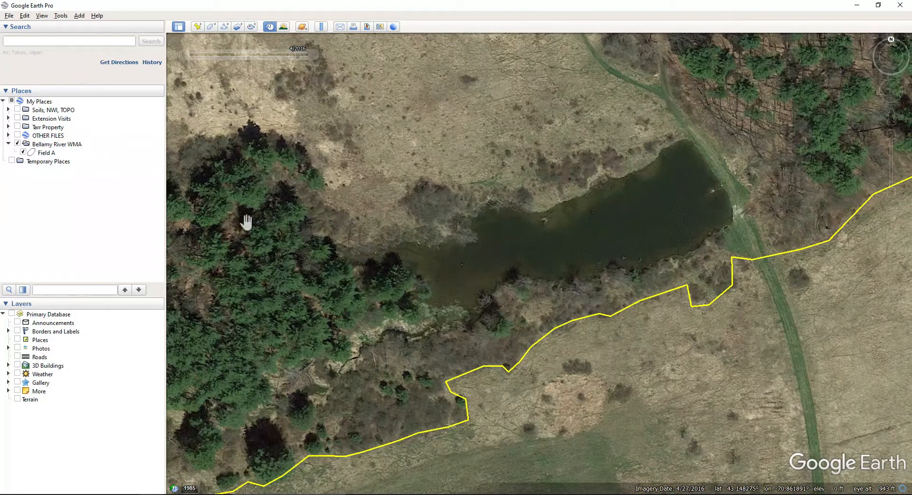
Start a new polygon named Pond in the Bellamy River WMA folder.
{"action": "left_click", "coordinate": [76, 145]}
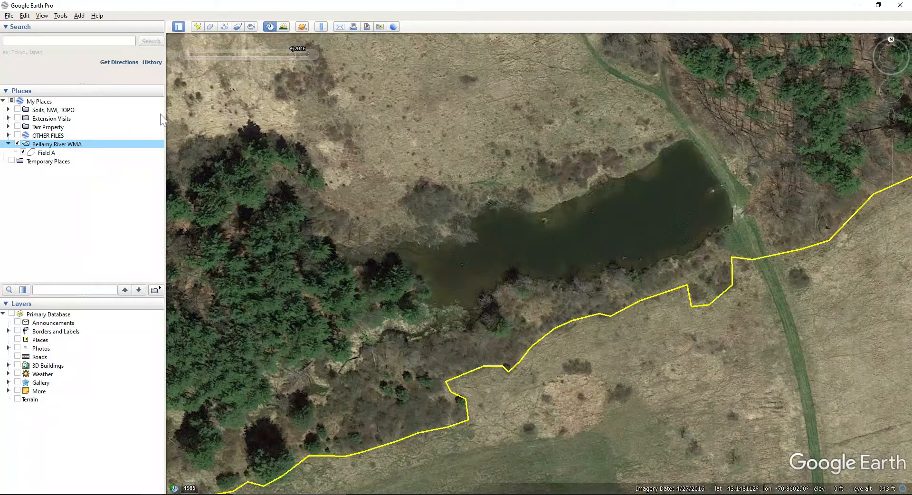
{"action": "left_click", "coordinate": [211, 27]}
{"action": "left_click_drag", "start_coordinate": [263, 108], "coordinate": [152, 113]}
{"action": "type", "text": "Pond"}
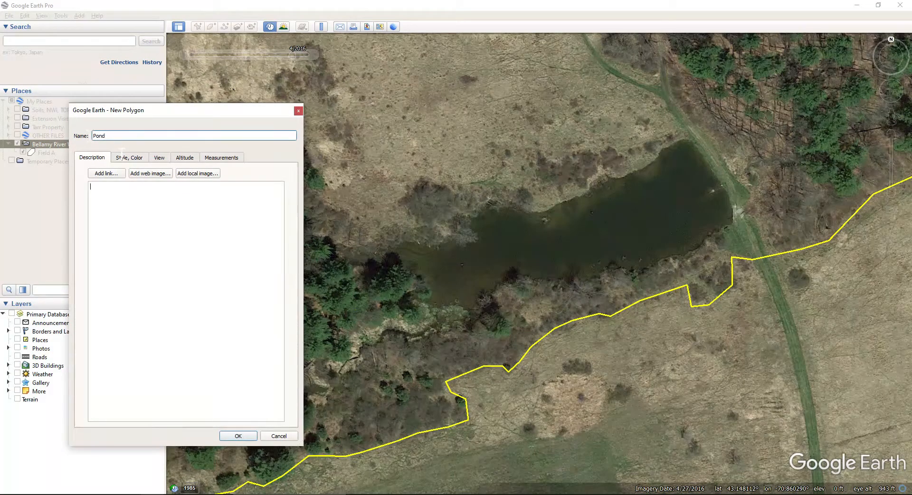
Set the Pond polygon's line color to cyan (#00ffff) and move its properties dialog clear of the pond.
{"action": "left_click", "coordinate": [122, 154]}
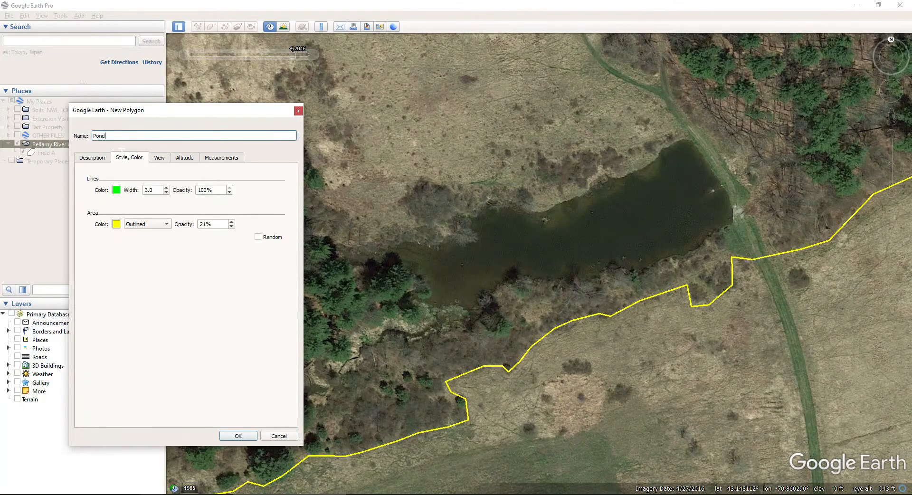
{"action": "left_click", "coordinate": [116, 190]}
{"action": "left_click", "coordinate": [154, 223]}
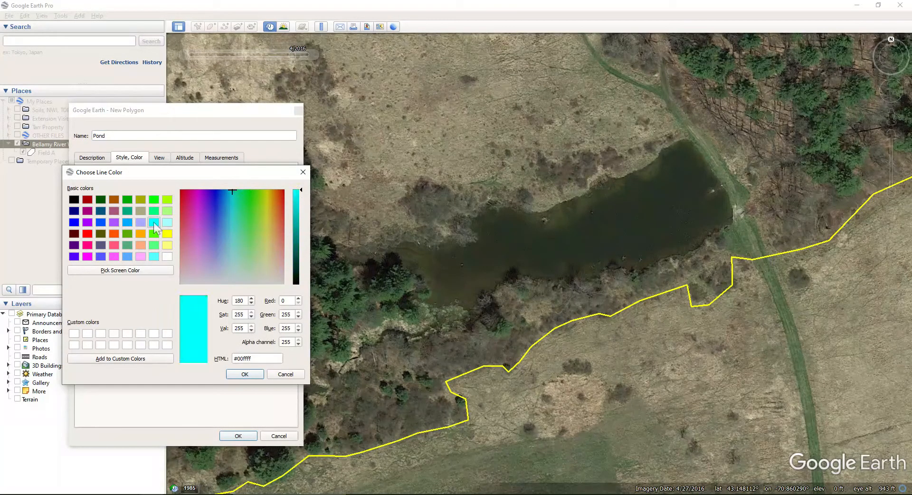
{"action": "left_click", "coordinate": [243, 376]}
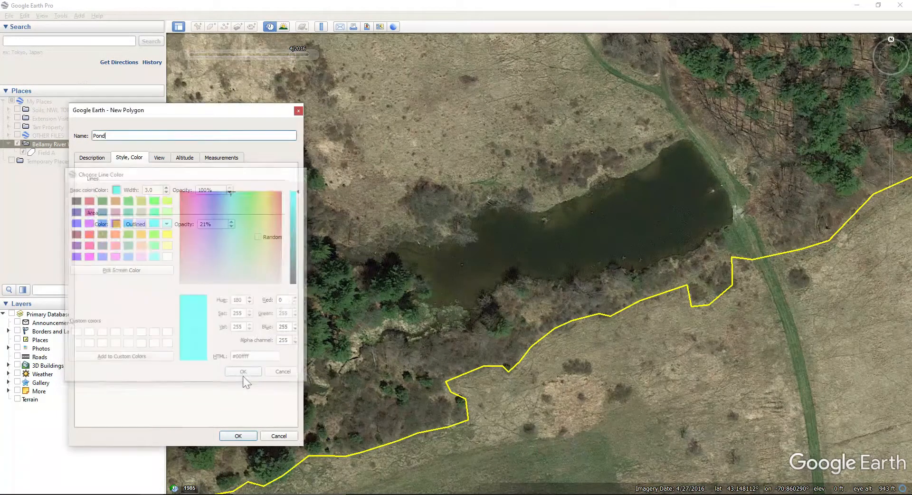
{"action": "left_click_drag", "start_coordinate": [232, 108], "coordinate": [172, 99]}
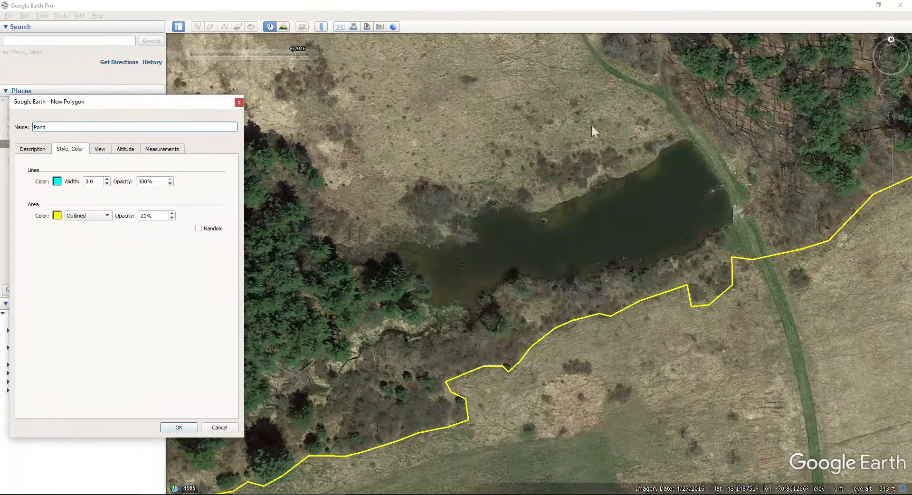
Trace the Pond polygon around the whole shoreline, from the northeast corner past the narrow western tip and back.
{"action": "left_click_drag", "start_coordinate": [684, 142], "coordinate": [667, 147]}
{"action": "left_click", "coordinate": [653, 160]}
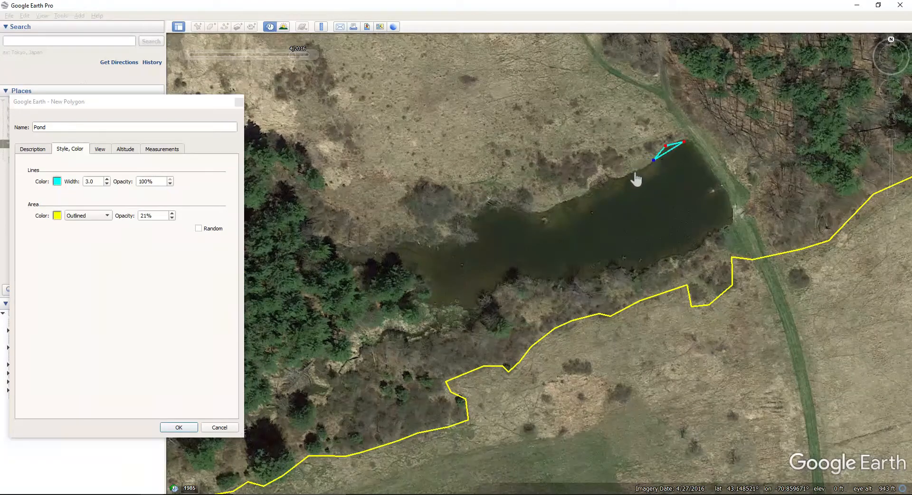
{"action": "left_click", "coordinate": [634, 173]}
{"action": "mouse_move", "coordinate": [634, 176]}
{"action": "left_mouse_down"}
{"action": "mouse_move", "coordinate": [495, 203]}
{"action": "mouse_move", "coordinate": [413, 243]}
{"action": "mouse_move", "coordinate": [342, 261]}
{"action": "mouse_move", "coordinate": [483, 298]}
{"action": "mouse_move", "coordinate": [699, 250]}
{"action": "mouse_move", "coordinate": [717, 230]}
{"action": "mouse_move", "coordinate": [726, 192]}
{"action": "left_mouse_up"}
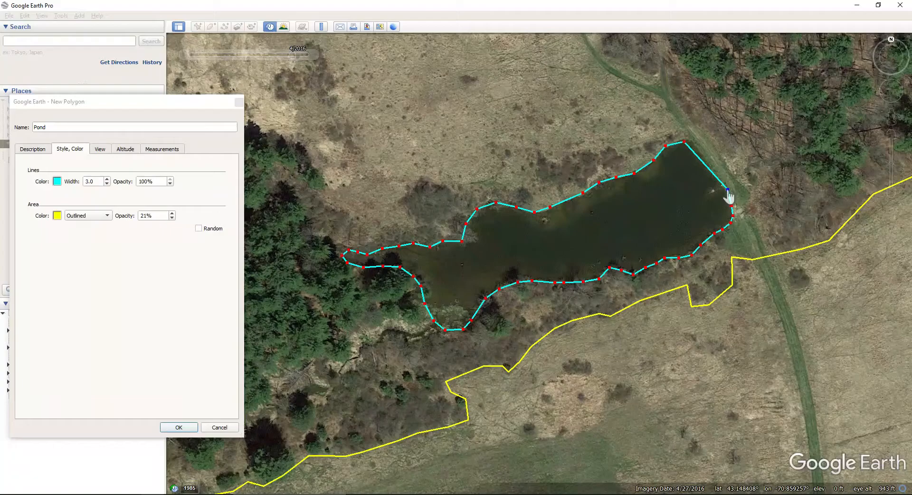
{"action": "left_click_drag", "start_coordinate": [727, 189], "coordinate": [725, 188]}
{"action": "left_click", "coordinate": [713, 169]}
{"action": "left_click", "coordinate": [702, 153]}
Fine-tune two points on the pond's north shore and save the Pond polygon after checking its perimeter and area.
{"action": "left_click_drag", "start_coordinate": [685, 141], "coordinate": [685, 140]}
{"action": "left_click_drag", "start_coordinate": [635, 174], "coordinate": [634, 172]}
{"action": "left_click", "coordinate": [163, 149]}
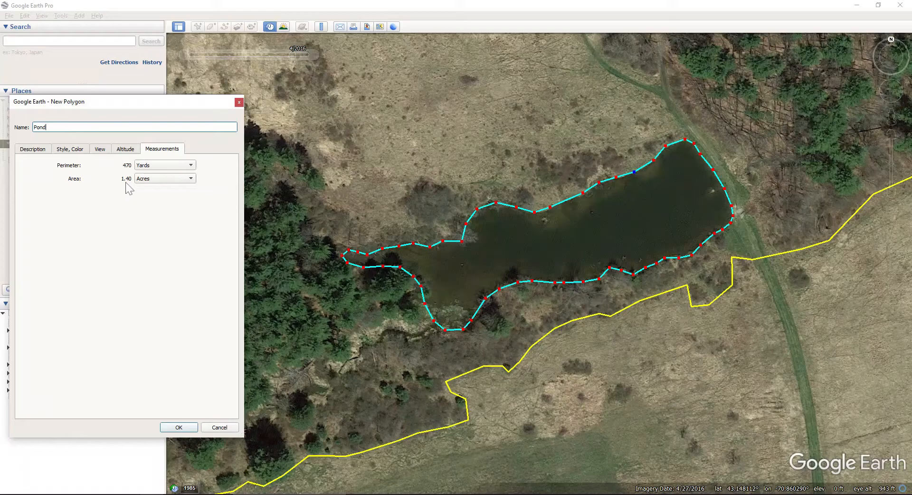
{"action": "left_click", "coordinate": [176, 427]}
Show the conifer stand west of the pond up close in the April 2016 historical imagery.
{"action": "scroll", "coordinate": [608, 155], "scroll_direction": "down", "scroll_amount": 2}
{"action": "left_click_drag", "start_coordinate": [411, 158], "coordinate": [616, 105]}
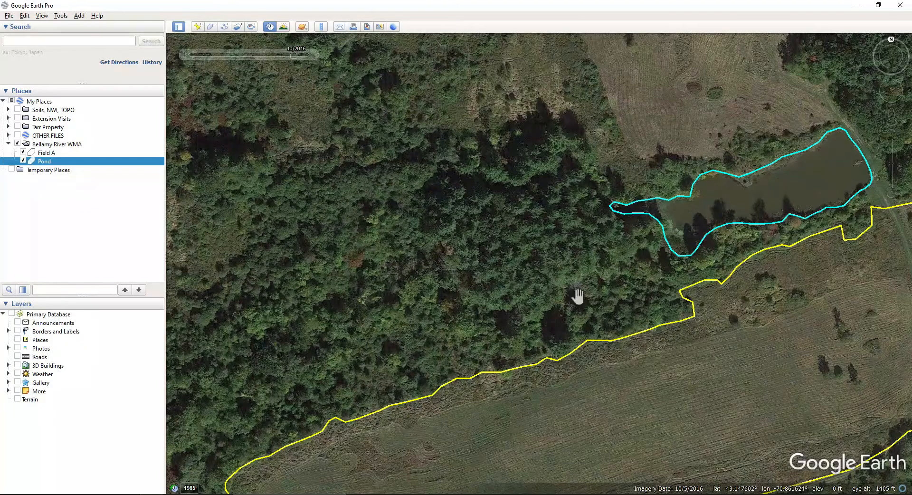
{"action": "left_click", "coordinate": [184, 52]}
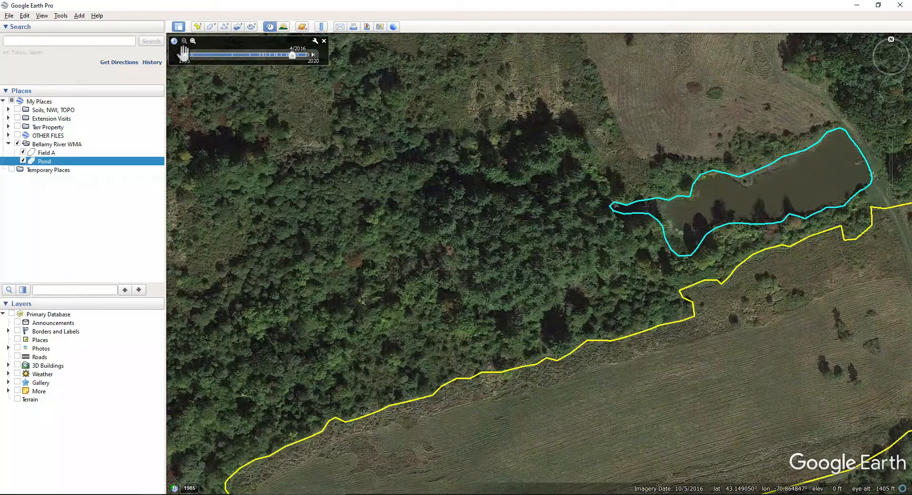
{"action": "left_click_drag", "start_coordinate": [493, 173], "coordinate": [454, 166]}
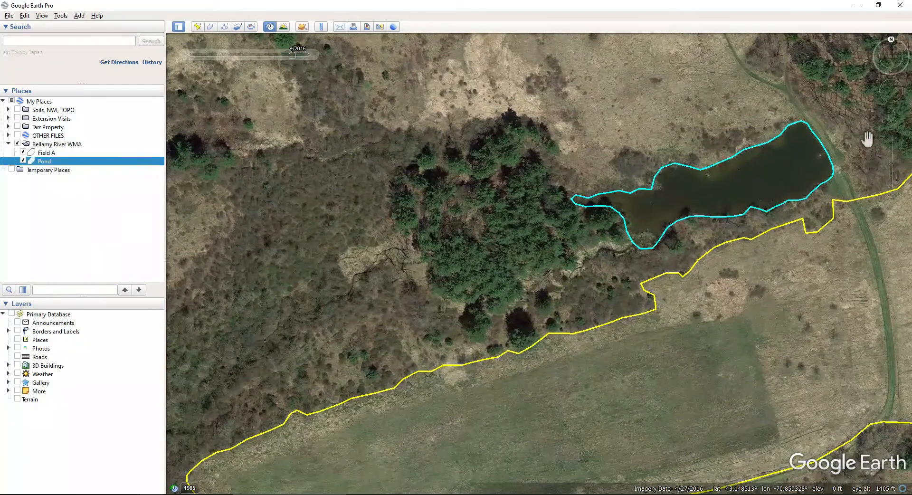
{"action": "left_click", "coordinate": [890, 135]}
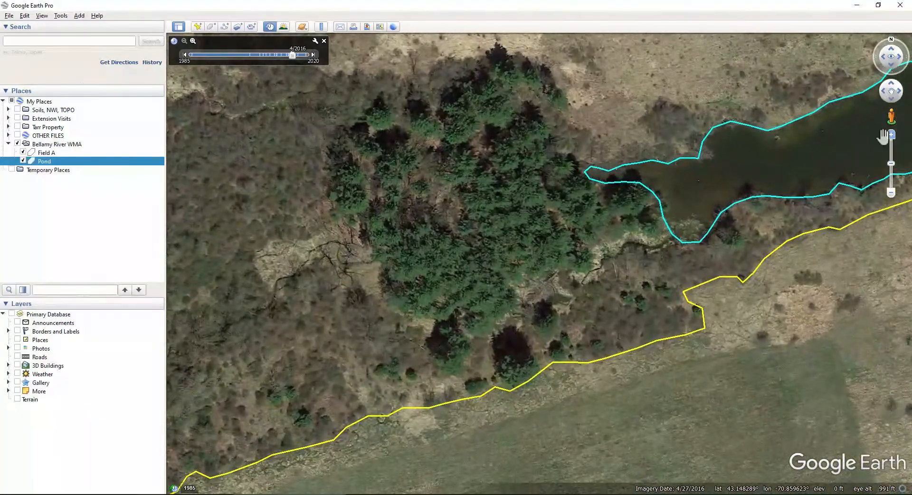
{"action": "left_click_drag", "start_coordinate": [529, 186], "coordinate": [537, 225]}
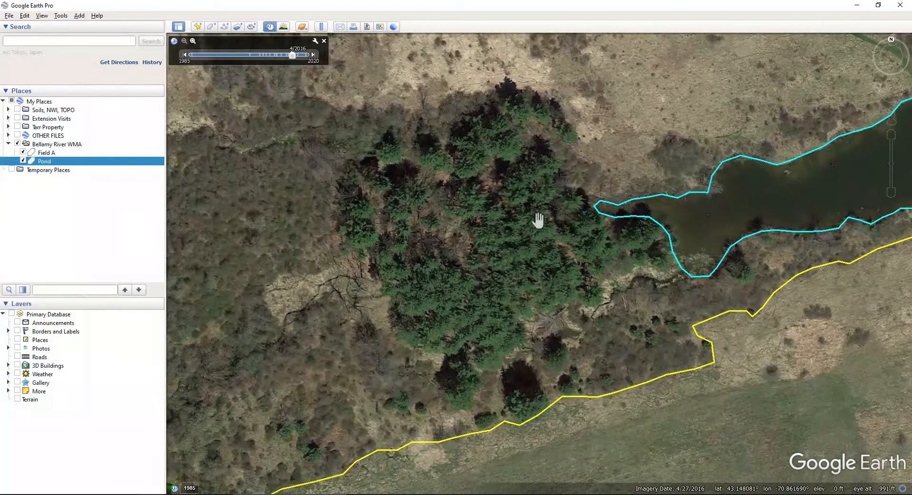
{"action": "left_click", "coordinate": [890, 129]}
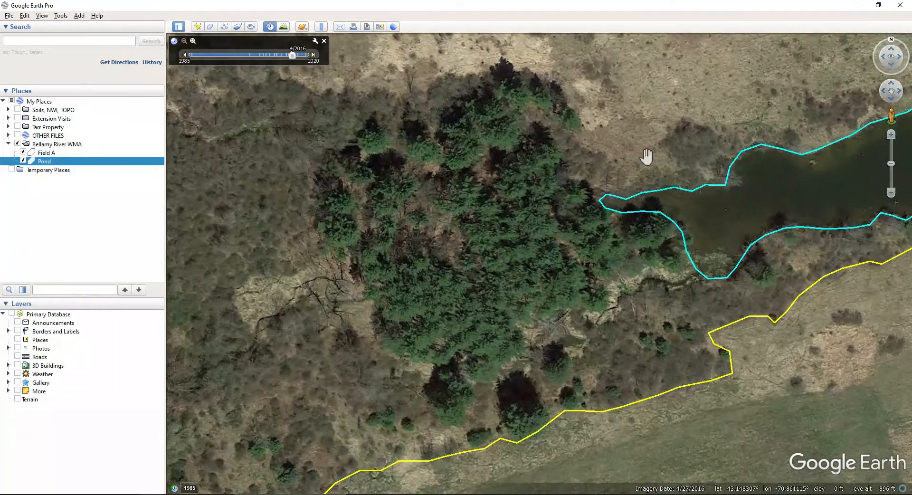
Start a new polygon named Conifer in the Bellamy River WMA folder.
{"action": "left_click", "coordinate": [51, 146]}
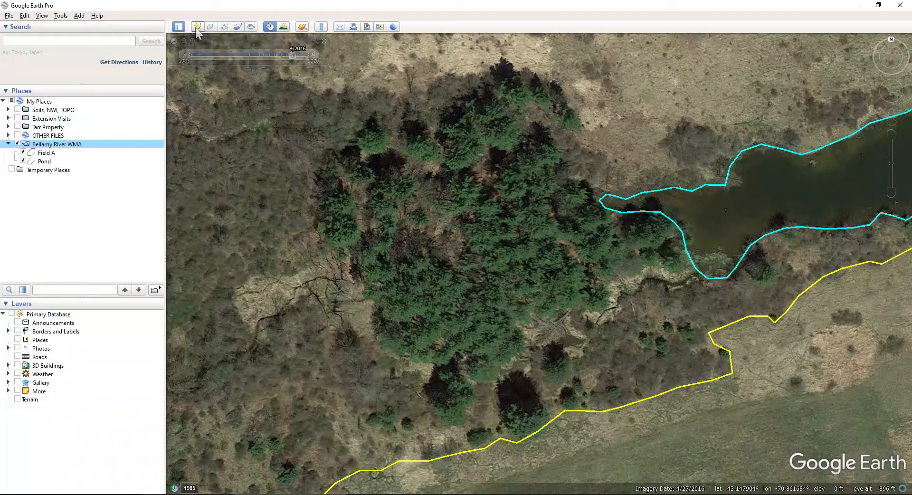
{"action": "left_click", "coordinate": [211, 26]}
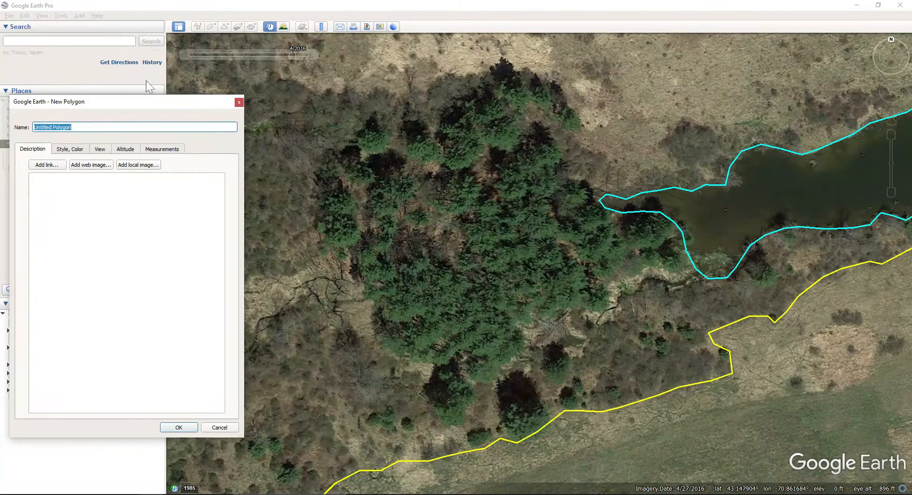
{"action": "left_click_drag", "start_coordinate": [133, 106], "coordinate": [149, 103]}
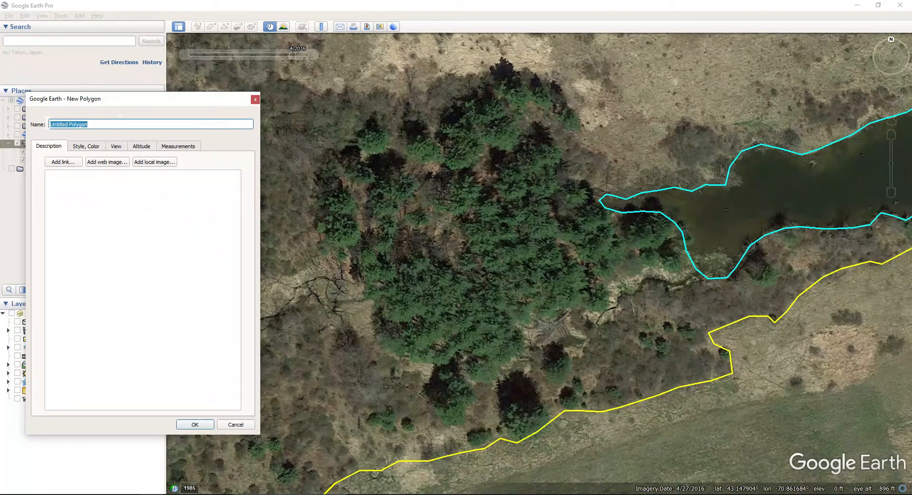
{"action": "type", "text": "Conifer"}
Set the Conifer polygon's line color to bright green (#00ff00).
{"action": "left_click", "coordinate": [86, 147]}
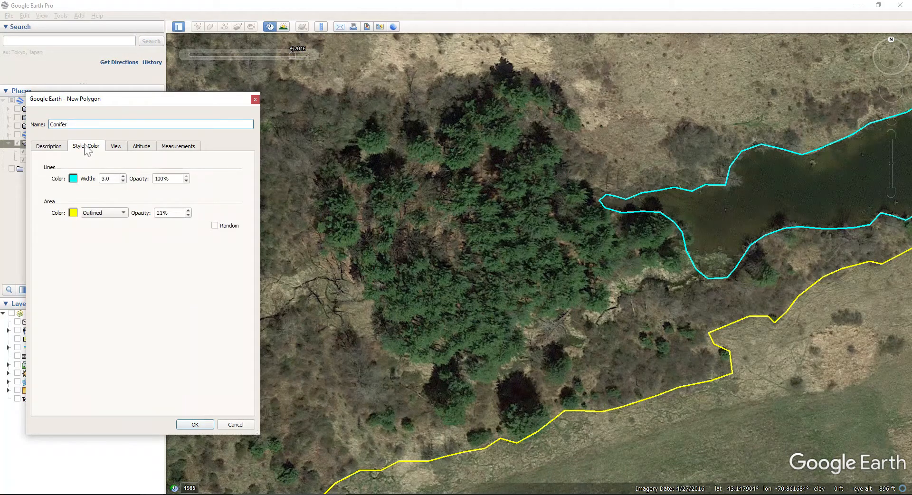
{"action": "left_click", "coordinate": [74, 179]}
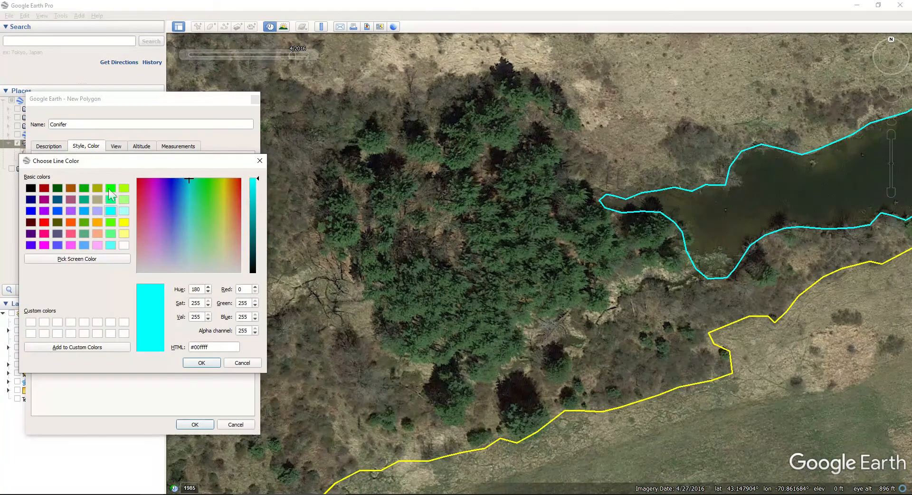
{"action": "left_click", "coordinate": [110, 189]}
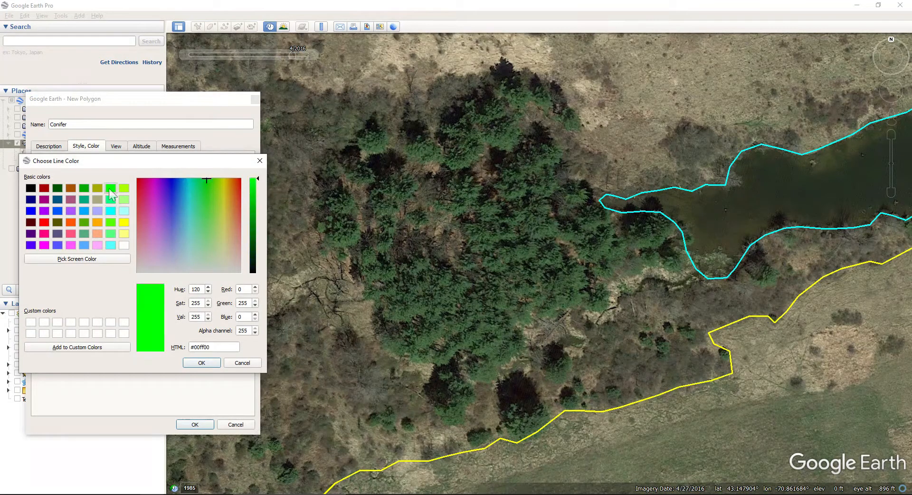
{"action": "left_click", "coordinate": [201, 363]}
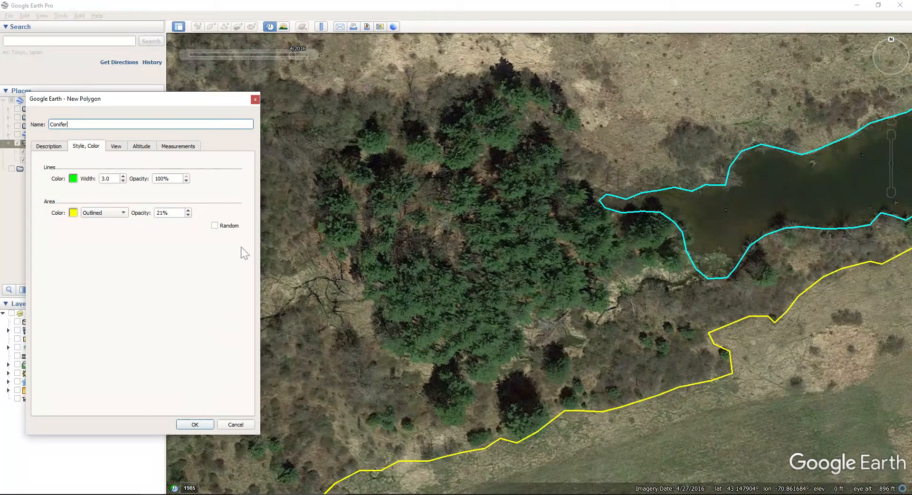
Trace the conifer stand from the pond's western tip around its north and west edges down to Field A's outline.
{"action": "mouse_move", "coordinate": [597, 196]}
{"action": "left_mouse_down"}
{"action": "mouse_move", "coordinate": [572, 183]}
{"action": "mouse_move", "coordinate": [525, 100]}
{"action": "mouse_move", "coordinate": [411, 132]}
{"action": "mouse_move", "coordinate": [365, 287]}
{"action": "mouse_move", "coordinate": [453, 425]}
{"action": "left_mouse_up"}
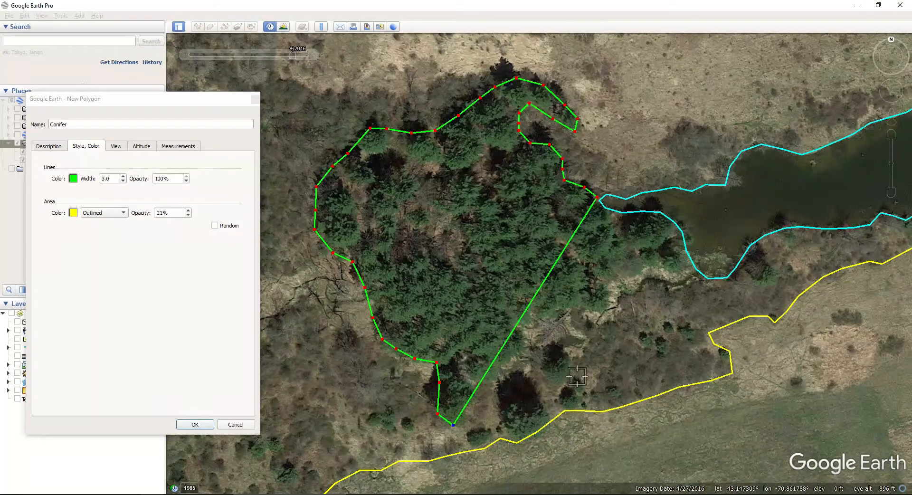
{"action": "left_click", "coordinate": [891, 98]}
{"action": "left_click", "coordinate": [891, 135]}
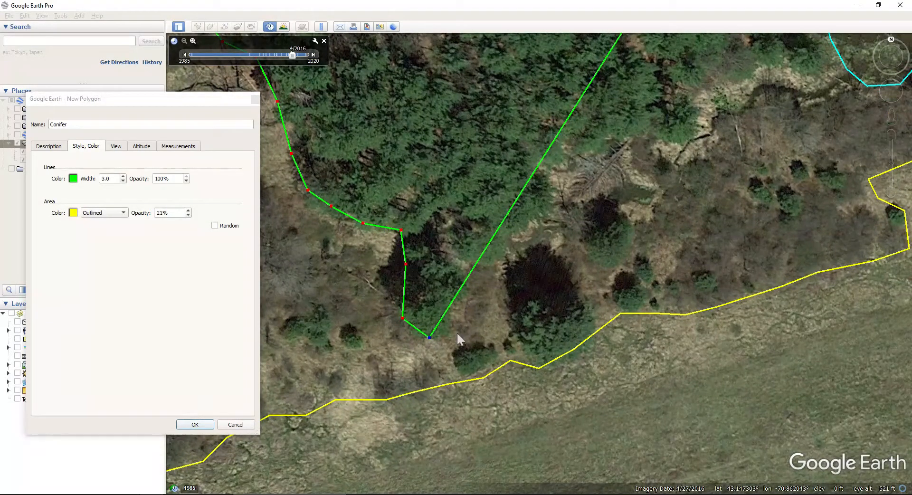
{"action": "left_click", "coordinate": [454, 360]}
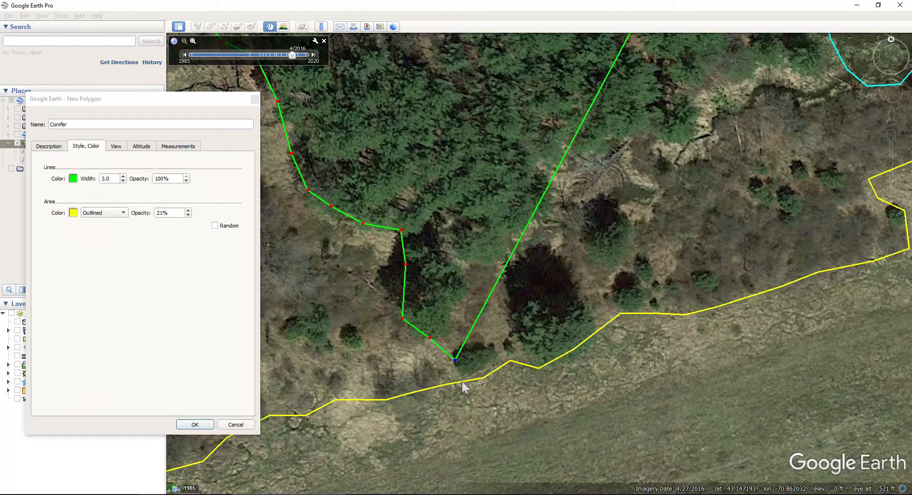
{"action": "left_click", "coordinate": [462, 382]}
{"action": "left_click_drag", "start_coordinate": [462, 382], "coordinate": [462, 378]}
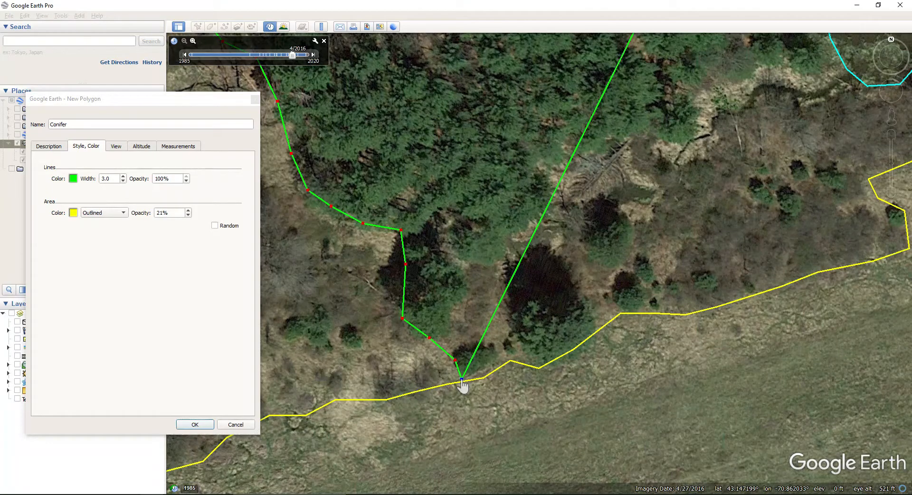
{"action": "left_click_drag", "start_coordinate": [461, 379], "coordinate": [462, 382]}
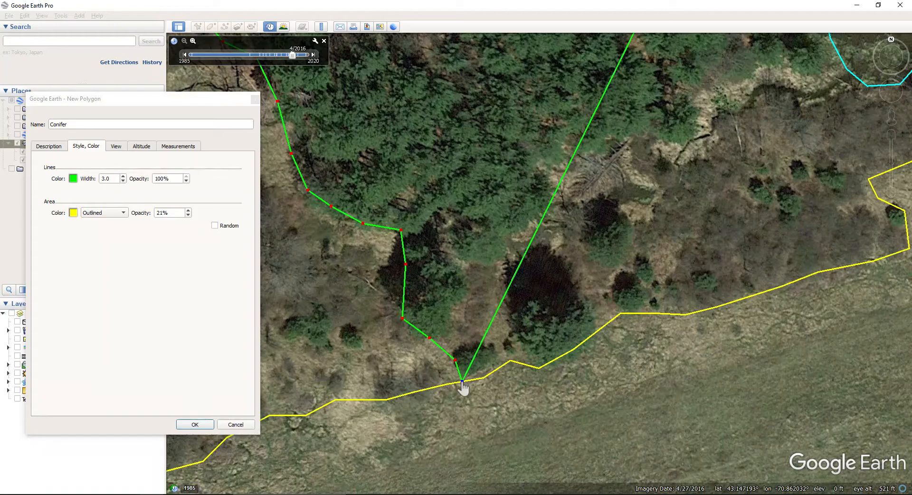
Continue the Conifer outline eastward along Field A's boundary to the stand's southeast corner, matching the existing boundary points.
{"action": "left_click", "coordinate": [892, 135]}
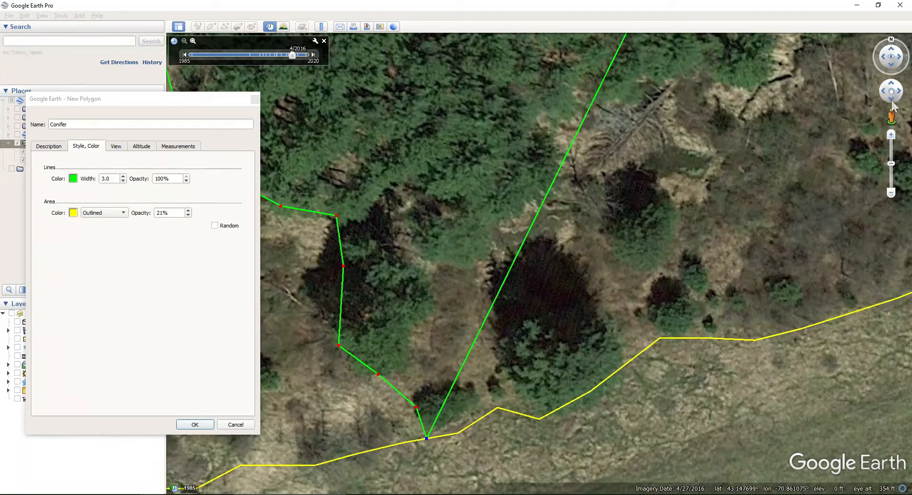
{"action": "left_click", "coordinate": [892, 101]}
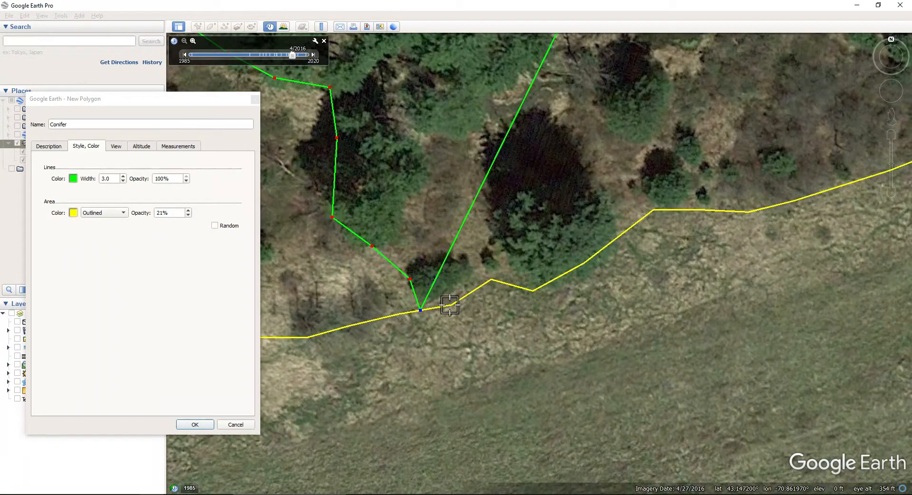
{"action": "left_click", "coordinate": [450, 305]}
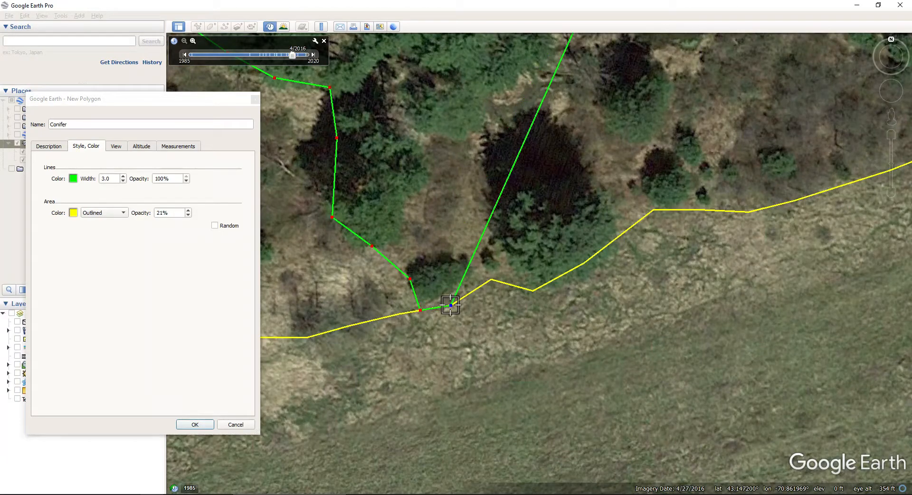
{"action": "left_click_drag", "start_coordinate": [452, 305], "coordinate": [450, 306]}
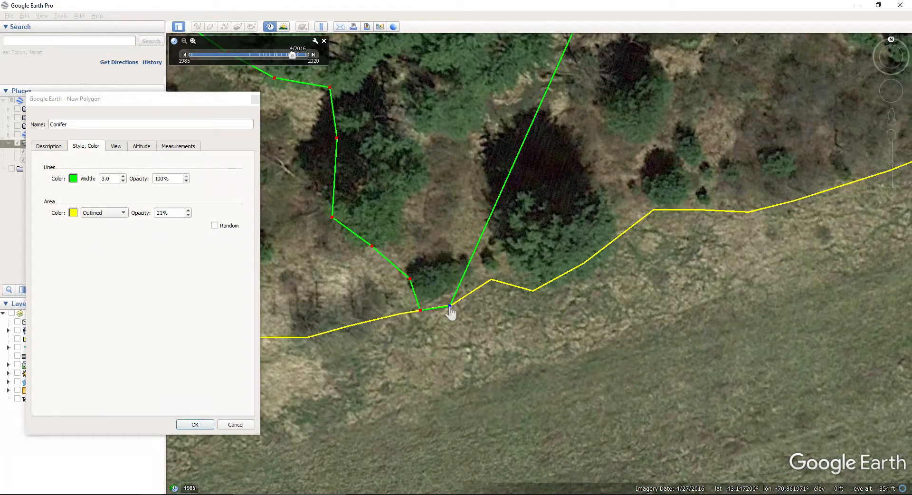
{"action": "left_click", "coordinate": [491, 280]}
{"action": "left_click", "coordinate": [533, 290]}
{"action": "left_click", "coordinate": [585, 263]}
{"action": "left_click_drag", "start_coordinate": [653, 210], "coordinate": [683, 203]}
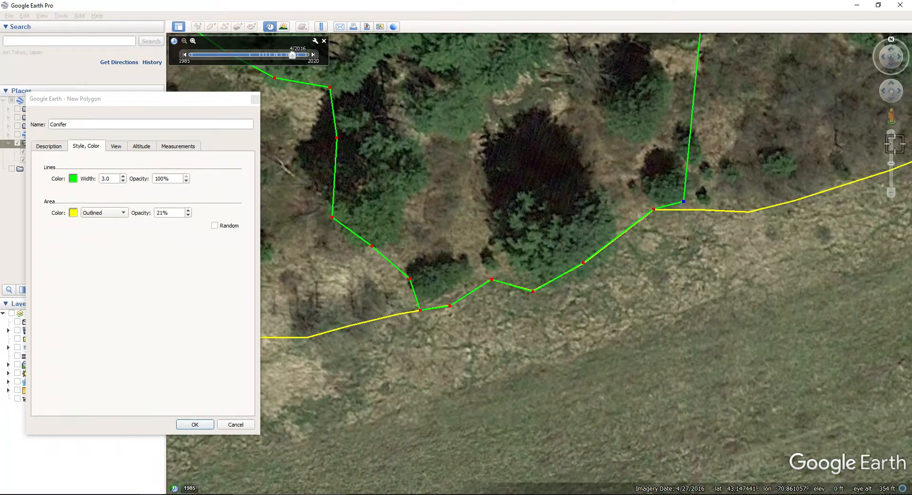
{"action": "left_click", "coordinate": [892, 192]}
{"action": "left_click_drag", "start_coordinate": [868, 196], "coordinate": [730, 210]}
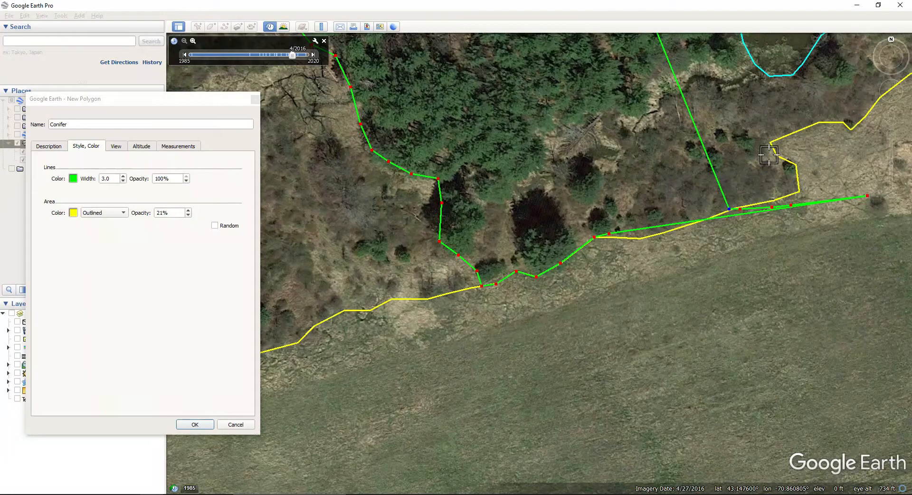
{"action": "key", "text": "Delete"}
{"action": "key", "text": "Delete"}
{"action": "key", "text": "Delete"}
{"action": "key", "text": "Delete"}
{"action": "key", "text": "Delete"}
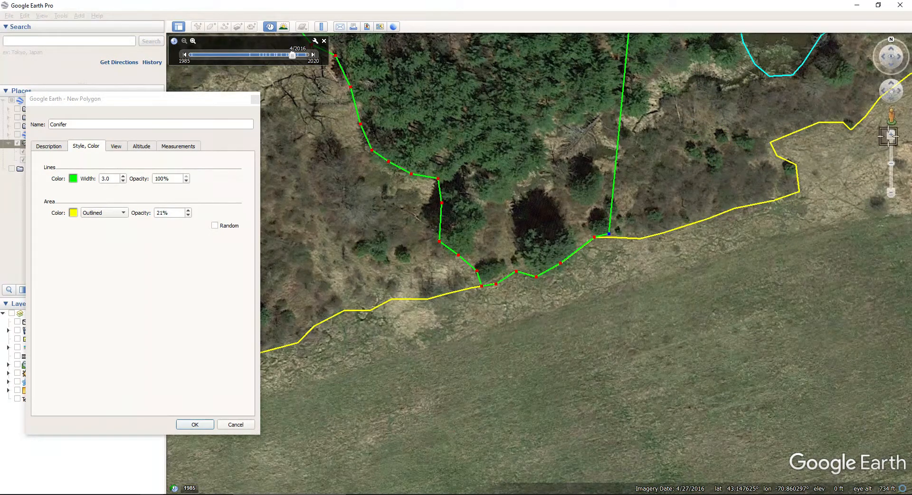
{"action": "left_click", "coordinate": [891, 86]}
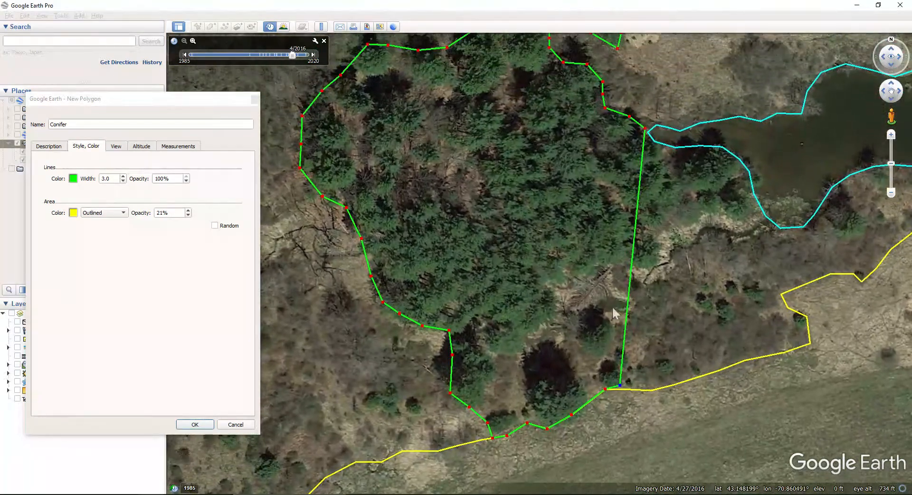
{"action": "left_click_drag", "start_coordinate": [627, 363], "coordinate": [577, 286]}
{"action": "key", "text": "Delete"}
{"action": "key", "text": "Delete"}
{"action": "key", "text": "Delete"}
{"action": "key", "text": "Delete"}
{"action": "key", "text": "Delete"}
{"action": "key", "text": "Delete"}
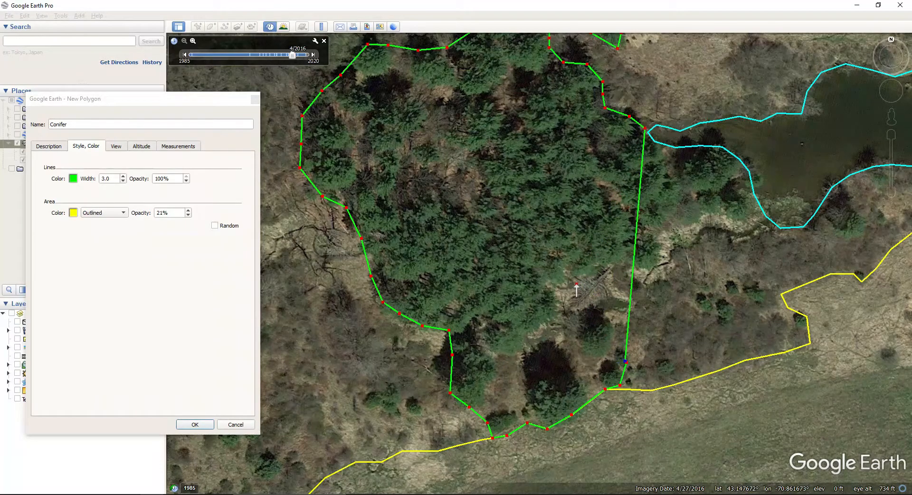
Trace the conifer stand's southeast edge from Field A's boundary along the stream bank up to the Pond outline.
{"action": "mouse_move", "coordinate": [626, 362]}
{"action": "left_mouse_down"}
{"action": "mouse_move", "coordinate": [559, 304]}
{"action": "mouse_move", "coordinate": [655, 266]}
{"action": "mouse_move", "coordinate": [720, 213]}
{"action": "mouse_move", "coordinate": [742, 219]}
{"action": "left_mouse_up"}
{"action": "left_click", "coordinate": [745, 216]}
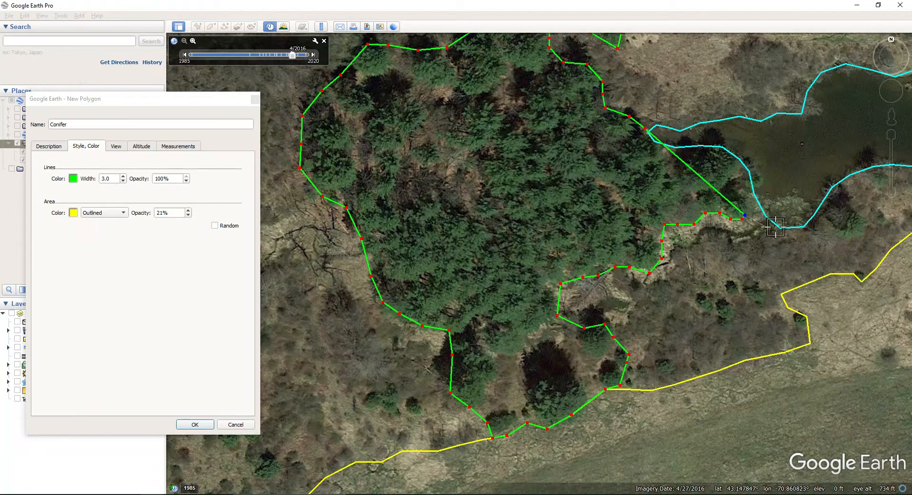
{"action": "left_click", "coordinate": [742, 204]}
{"action": "left_click", "coordinate": [734, 204]}
{"action": "left_click", "coordinate": [721, 191]}
{"action": "left_click", "coordinate": [728, 184]}
{"action": "left_click", "coordinate": [733, 173]}
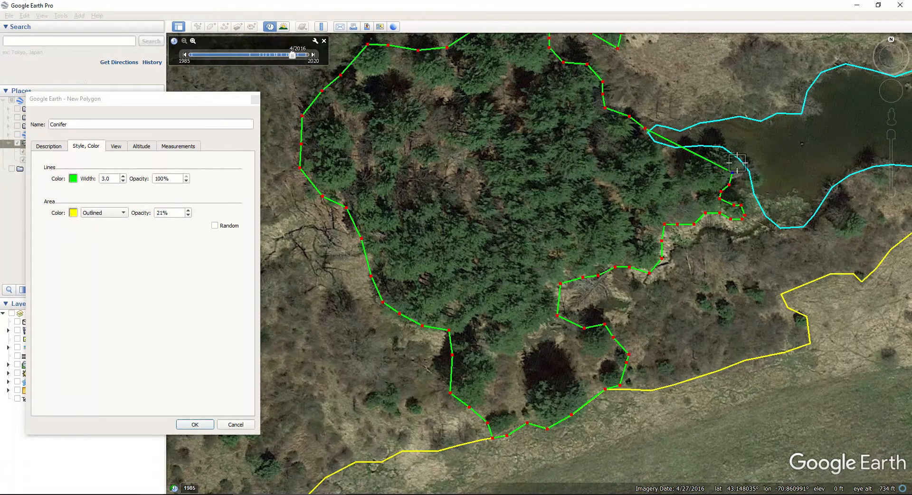
{"action": "left_click", "coordinate": [738, 159]}
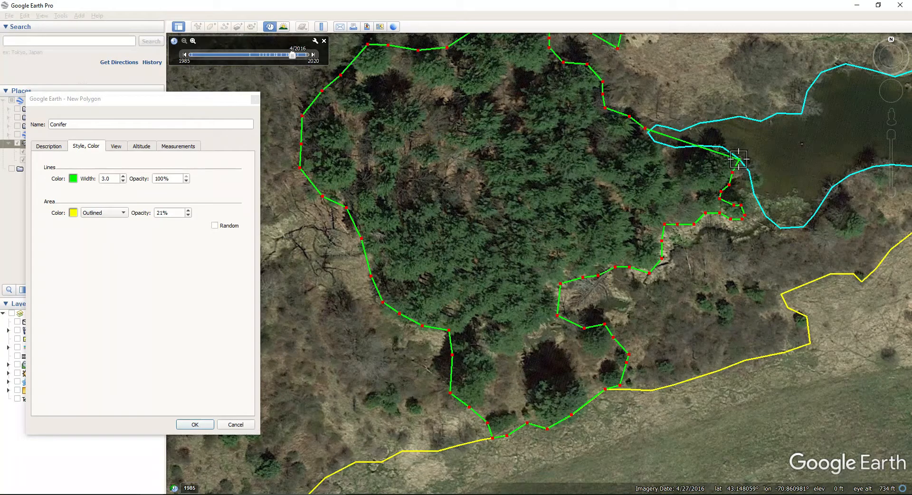
Close the Conifer outline by following the Pond polygon's southwest edge back to the starting point at its western tip.
{"action": "left_click", "coordinate": [892, 135]}
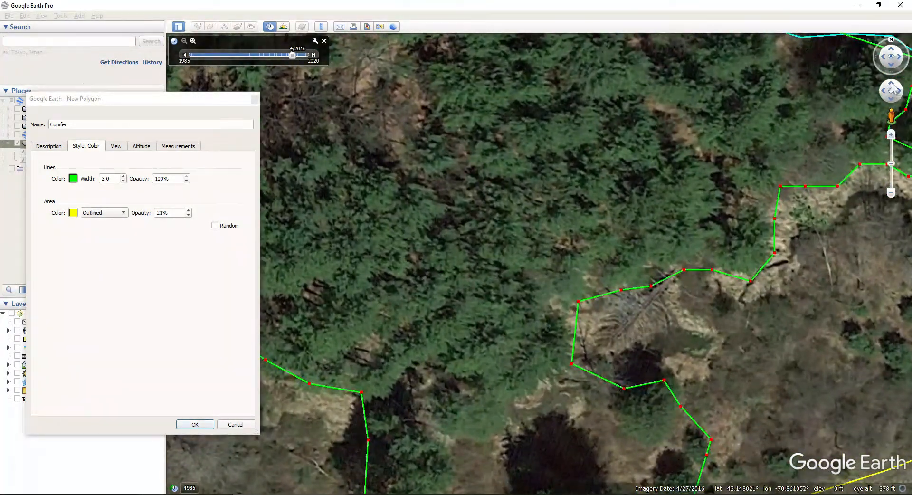
{"action": "left_click", "coordinate": [897, 84]}
{"action": "left_click", "coordinate": [667, 248]}
{"action": "left_click", "coordinate": [641, 247]}
{"action": "left_click", "coordinate": [623, 247]}
{"action": "left_click", "coordinate": [576, 248]}
{"action": "left_click", "coordinate": [535, 237]}
{"action": "left_click", "coordinate": [523, 219]}
{"action": "left_click", "coordinate": [891, 192]}
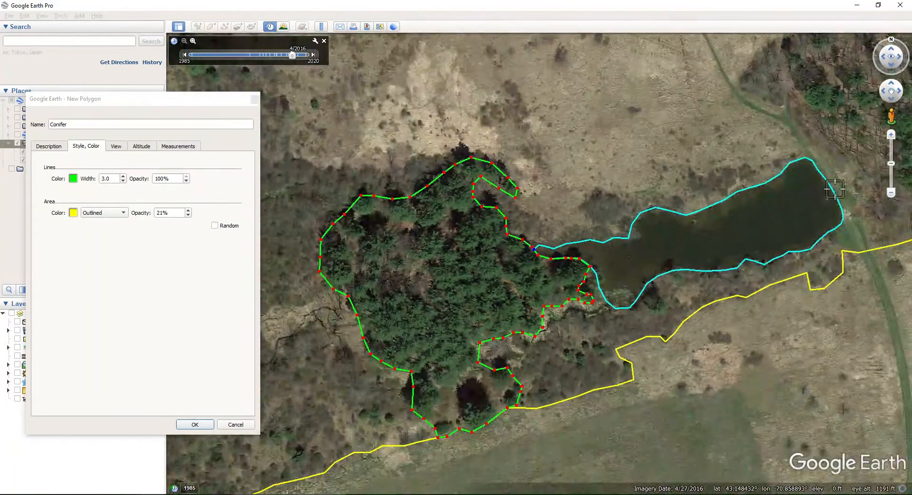
Check the Conifer polygon's perimeter and area measurements, and save the polygon.
{"action": "left_click", "coordinate": [179, 148]}
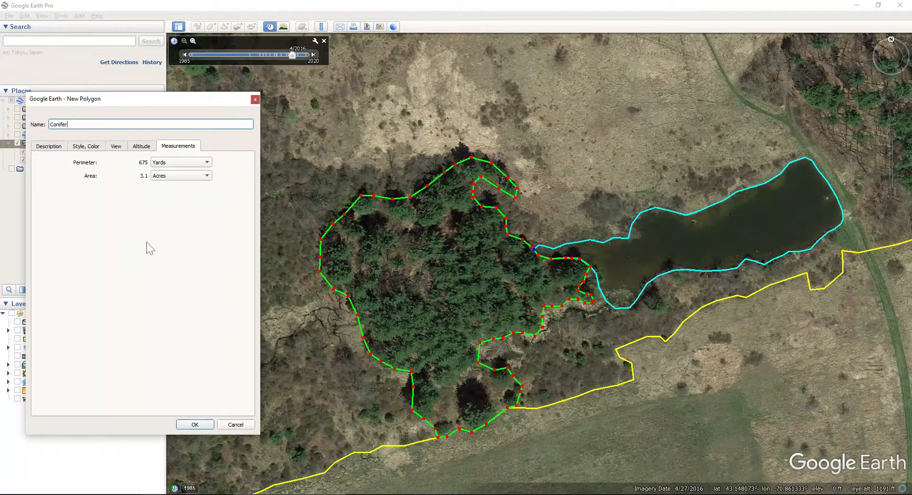
{"action": "left_click", "coordinate": [198, 425]}
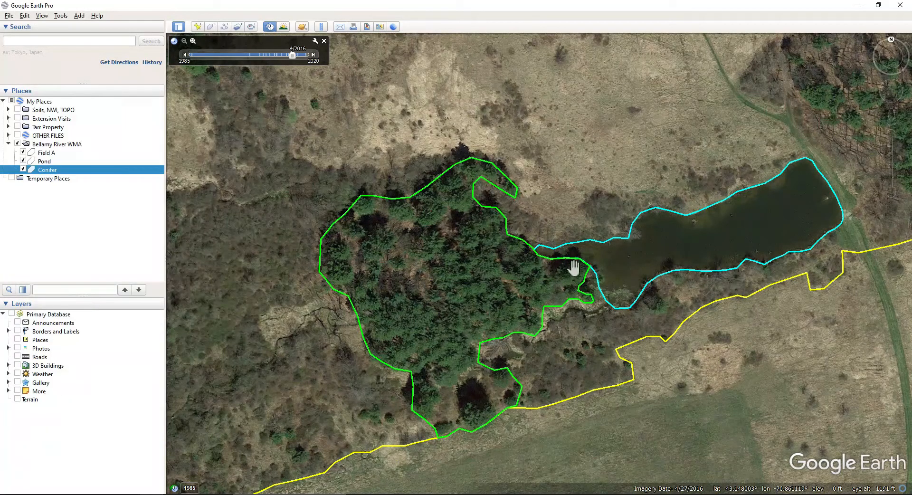
Examine the gap between the Conifer and Pond outlines near the pond's southwest corner.
{"action": "left_click_drag", "start_coordinate": [623, 246], "coordinate": [573, 171]}
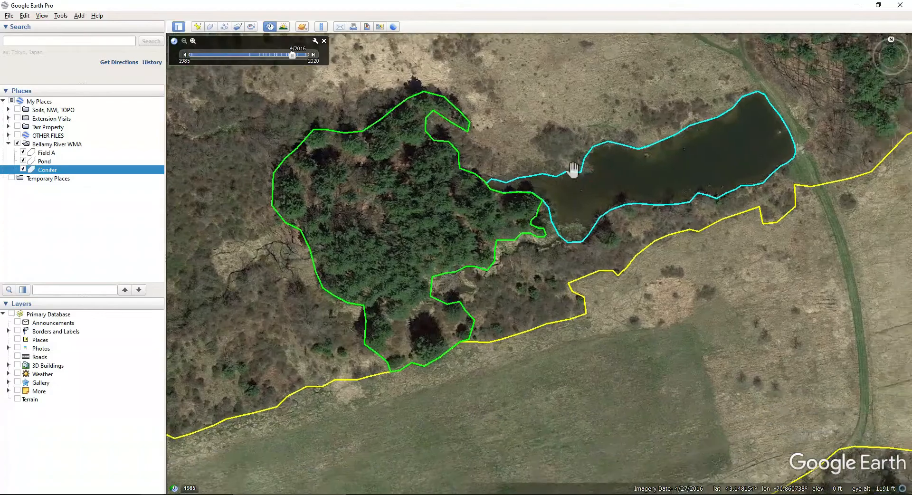
{"action": "left_click", "coordinate": [891, 134]}
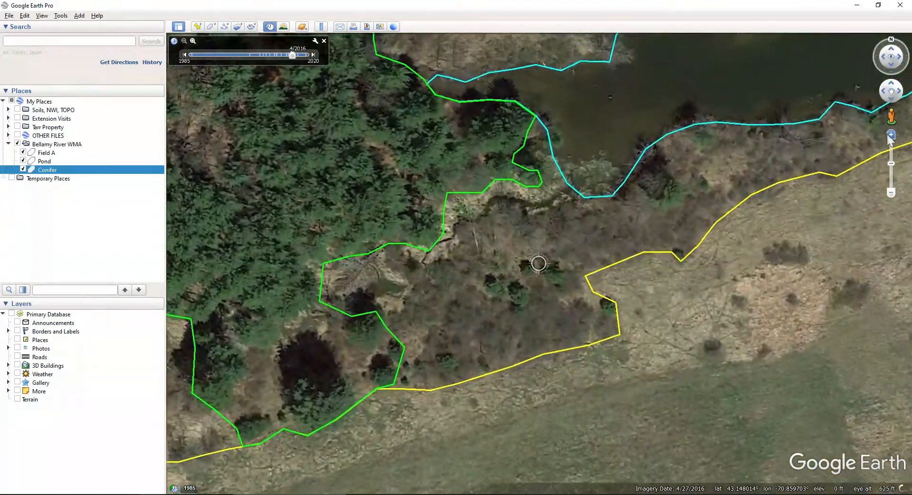
{"action": "left_click_drag", "start_coordinate": [733, 132], "coordinate": [712, 223]}
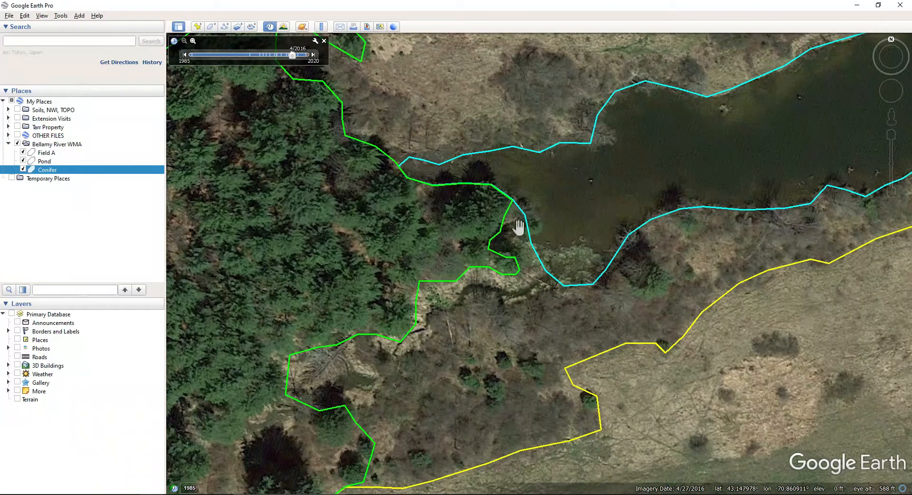
{"action": "left_click_drag", "start_coordinate": [537, 276], "coordinate": [521, 249]}
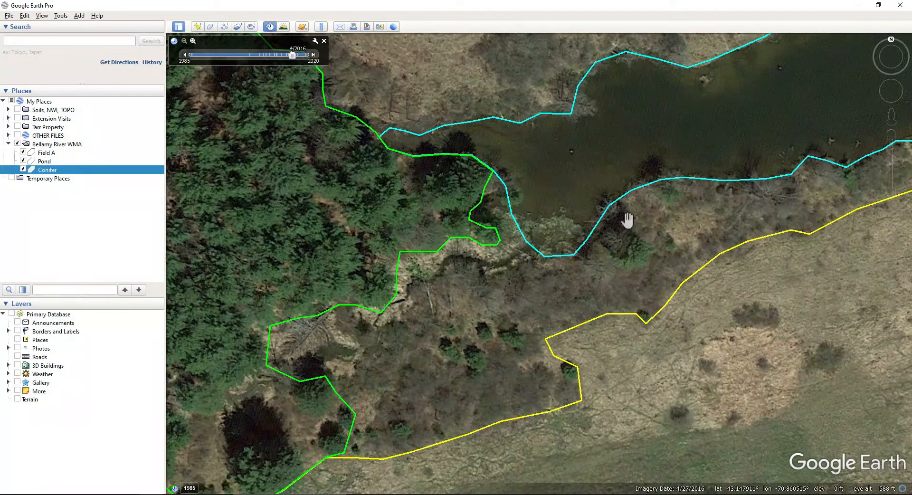
{"action": "right_click", "coordinate": [48, 162]}
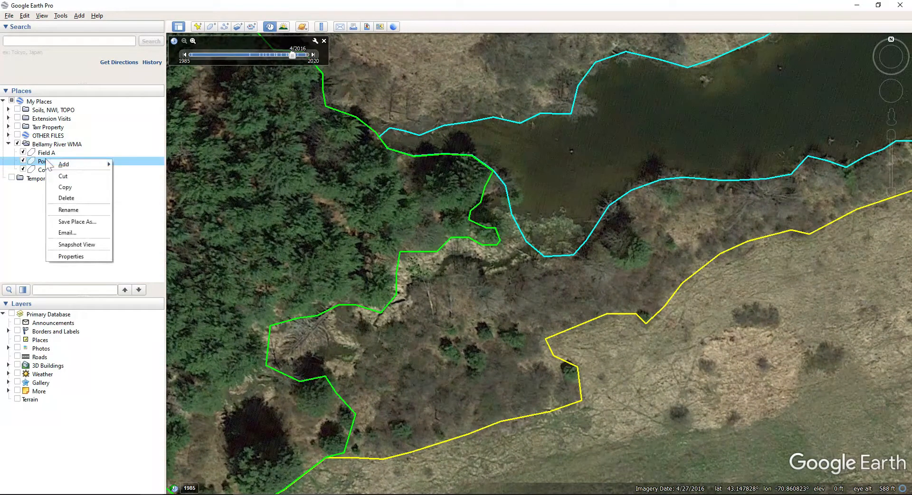
{"action": "left_click", "coordinate": [71, 257]}
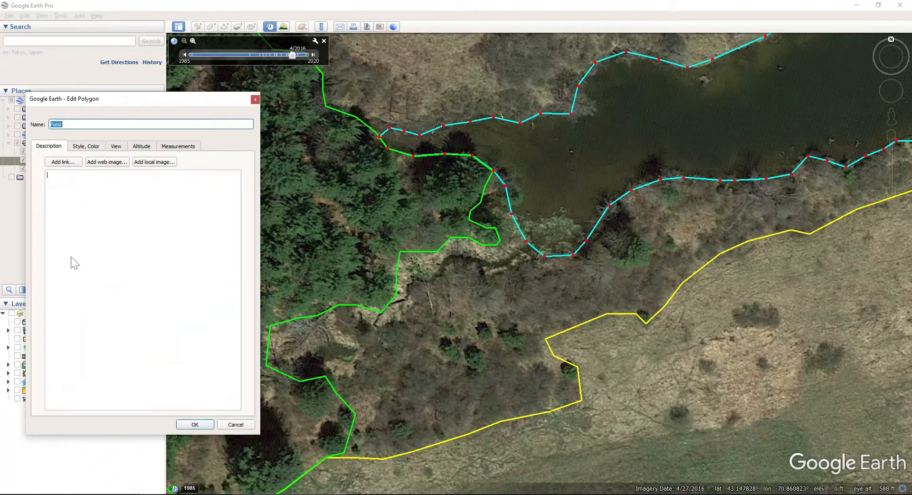
{"action": "left_click", "coordinate": [255, 100]}
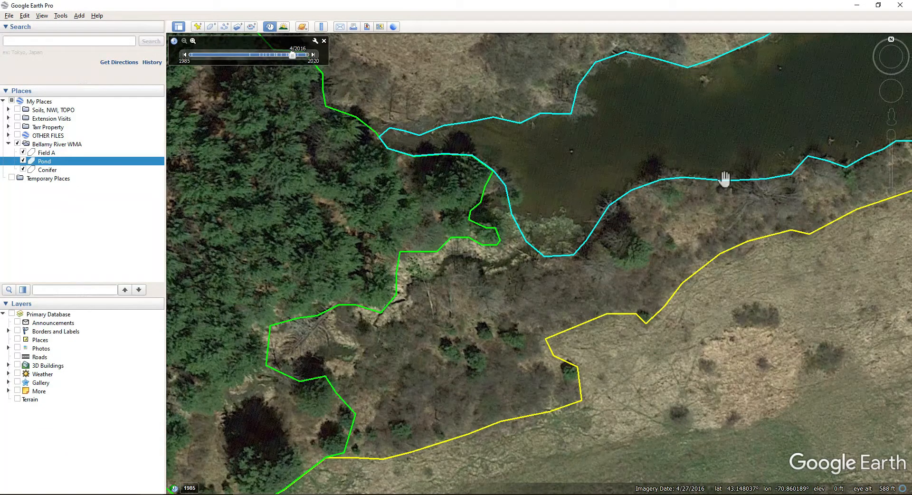
Reshape the Pond polygon's southwest edge to follow the Conifer stand's eastern boundary, closing the gap between the two outlines.
{"action": "right_click", "coordinate": [650, 182]}
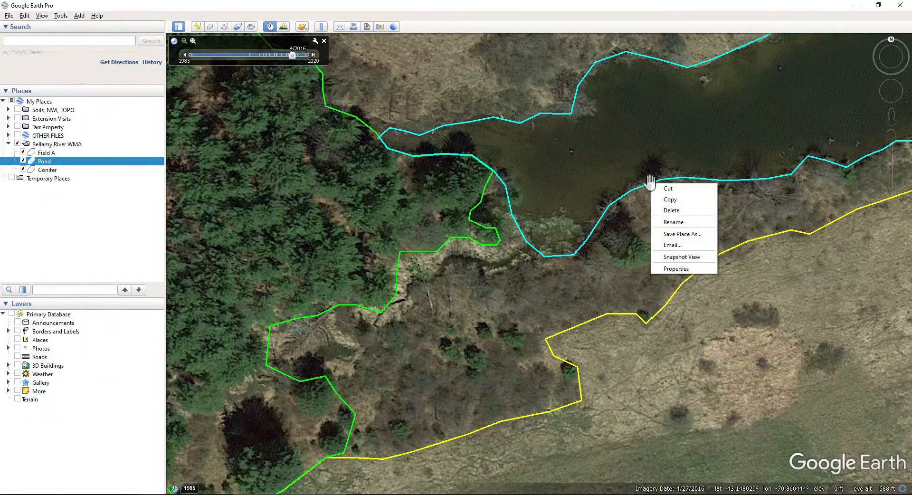
{"action": "left_click", "coordinate": [676, 269]}
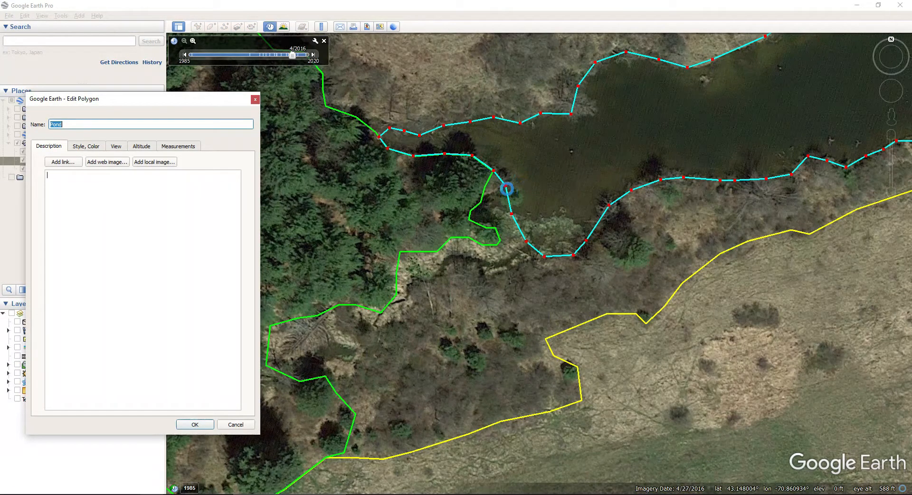
{"action": "left_click_drag", "start_coordinate": [507, 190], "coordinate": [485, 188]}
{"action": "left_click_drag", "start_coordinate": [513, 214], "coordinate": [482, 203]}
{"action": "left_click", "coordinate": [470, 210]}
{"action": "left_click", "coordinate": [469, 219]}
{"action": "left_click", "coordinate": [488, 228]}
{"action": "left_click", "coordinate": [497, 229]}
{"action": "mouse_move", "coordinate": [526, 241]}
{"action": "left_mouse_down"}
{"action": "mouse_move", "coordinate": [500, 241]}
{"action": "mouse_move", "coordinate": [535, 259]}
{"action": "left_mouse_up"}
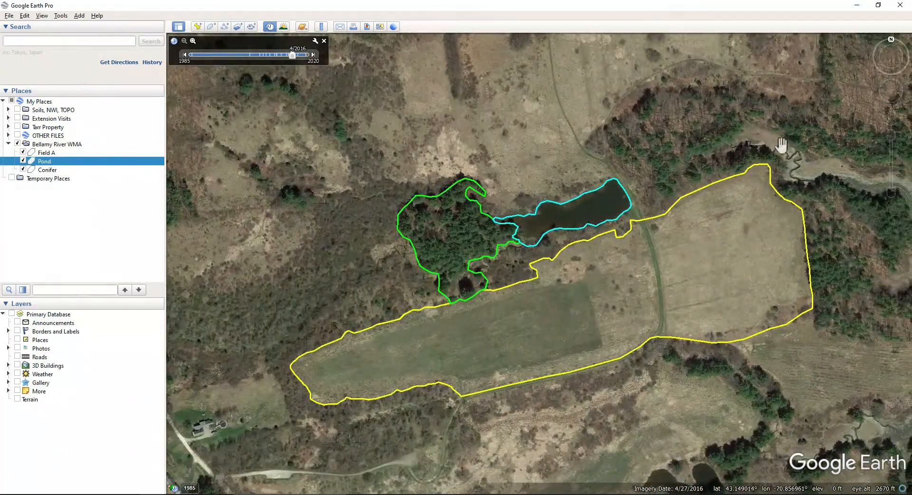
Hide the Conifer, Pond and Field A polygons one at a time and show them again on the map.
{"action": "left_click", "coordinate": [892, 135]}
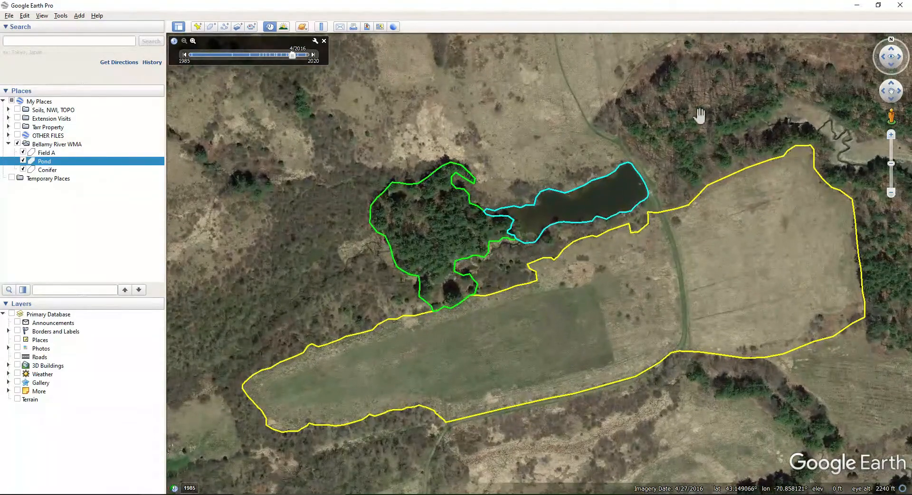
{"action": "left_click", "coordinate": [892, 192]}
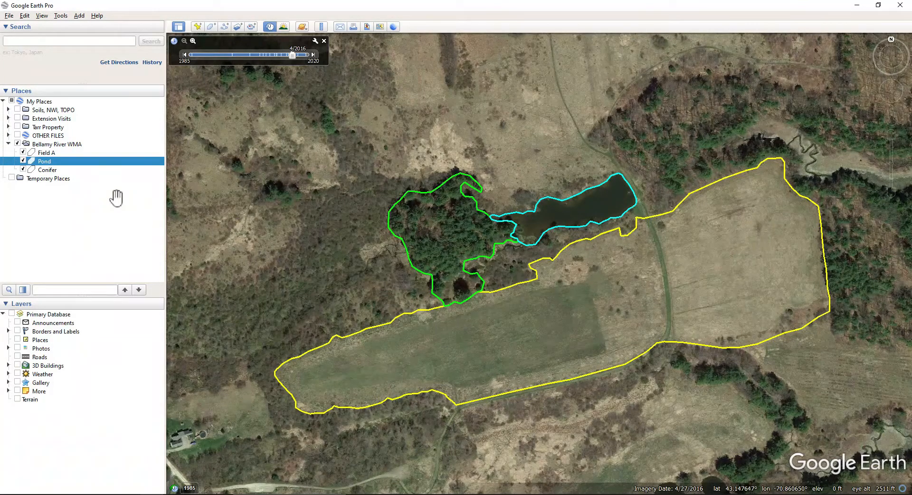
{"action": "left_click", "coordinate": [23, 170]}
{"action": "left_click", "coordinate": [23, 161]}
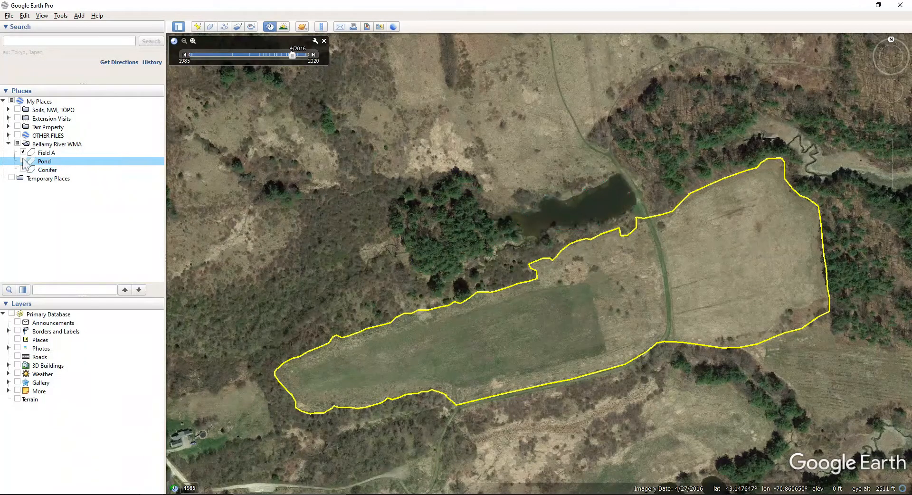
{"action": "left_click", "coordinate": [23, 152]}
{"action": "left_click", "coordinate": [23, 152]}
{"action": "left_click", "coordinate": [23, 161]}
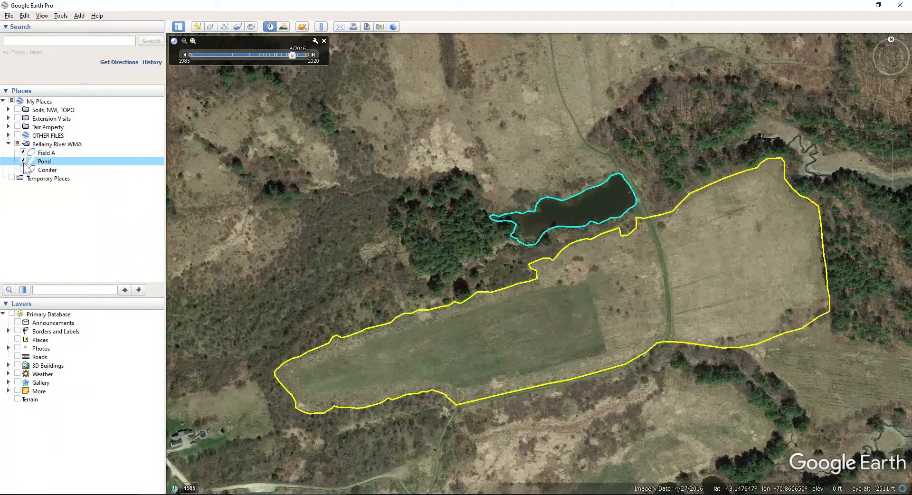
{"action": "left_click", "coordinate": [23, 170]}
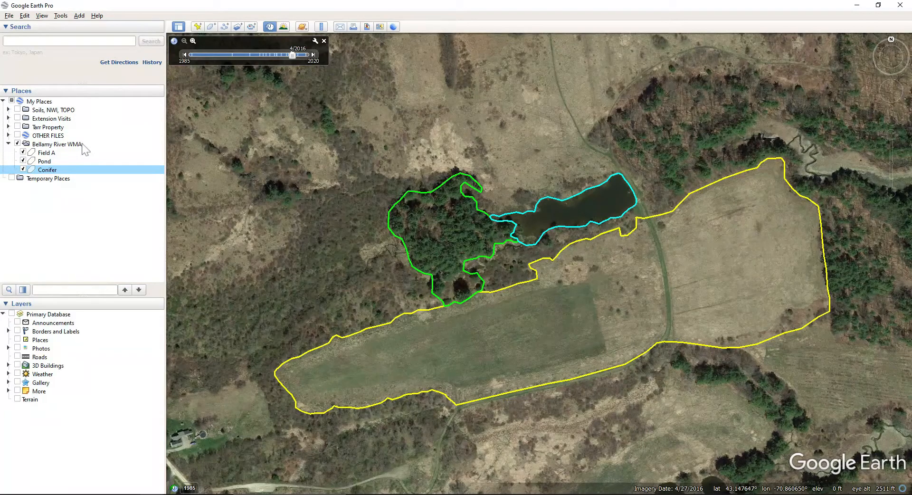
Toggle the visibility of the whole Bellamy River WMA folder, and turn Conifer, Pond and Field A back on individually.
{"action": "left_click", "coordinate": [17, 143]}
{"action": "left_click", "coordinate": [17, 144]}
{"action": "left_click", "coordinate": [18, 144]}
{"action": "left_click", "coordinate": [18, 144]}
{"action": "left_click", "coordinate": [17, 144]}
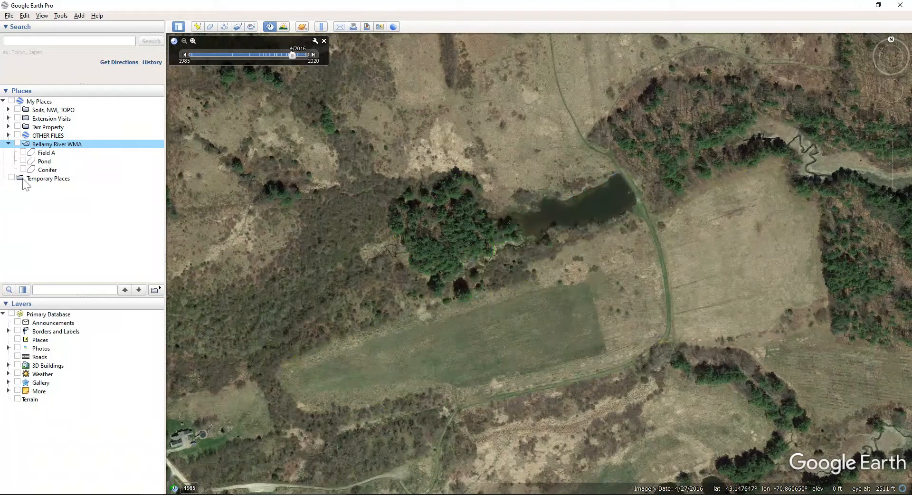
{"action": "left_click", "coordinate": [22, 169]}
{"action": "left_click", "coordinate": [23, 161]}
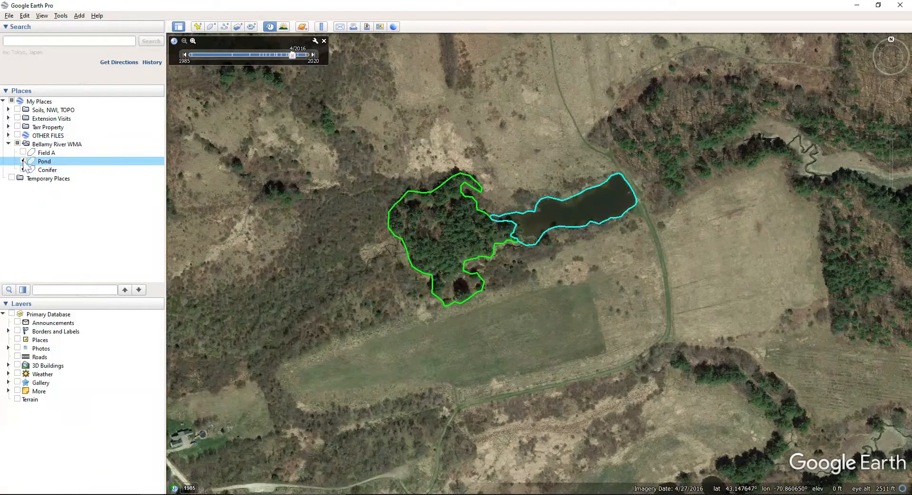
{"action": "left_click", "coordinate": [23, 152]}
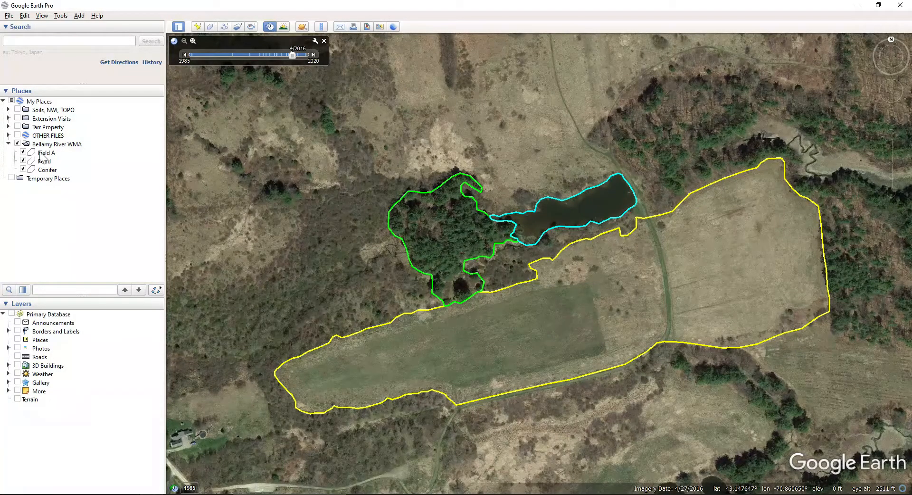
{"action": "right_click", "coordinate": [41, 157]}
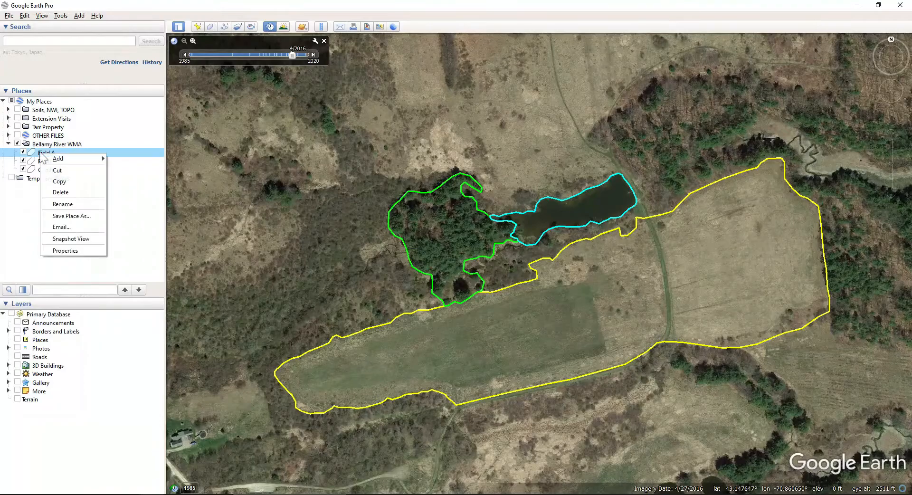
{"action": "left_click", "coordinate": [60, 193]}
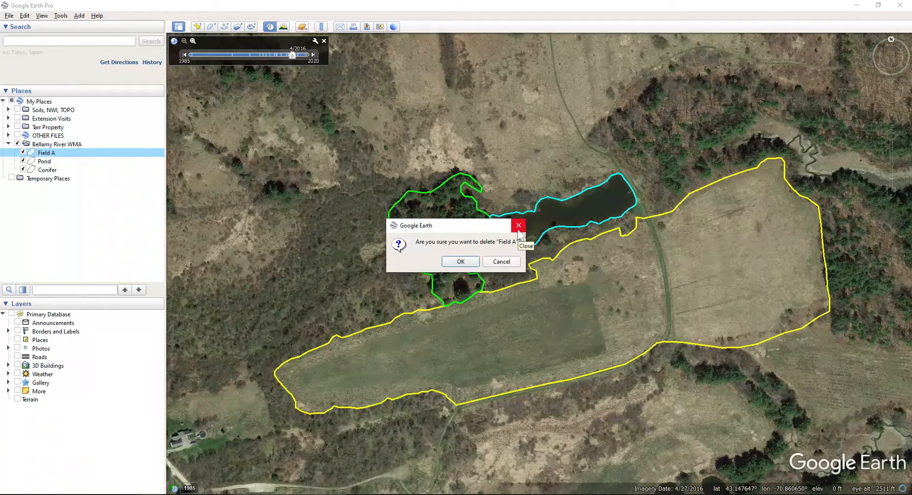
{"action": "left_click", "coordinate": [505, 262]}
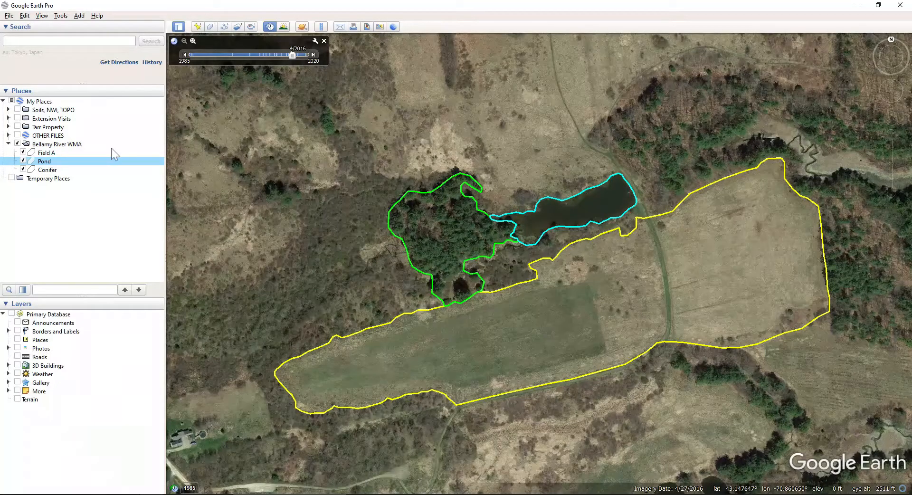
Turn the Field A polygon and the Pond polygon off and on again in turn.
{"action": "left_click", "coordinate": [23, 153]}
{"action": "left_click", "coordinate": [22, 153]}
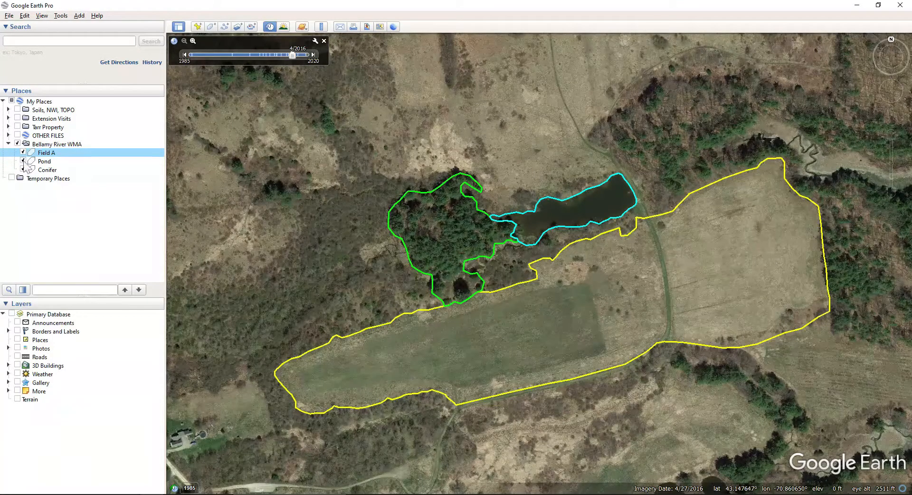
{"action": "left_click", "coordinate": [23, 161]}
{"action": "left_click", "coordinate": [23, 161]}
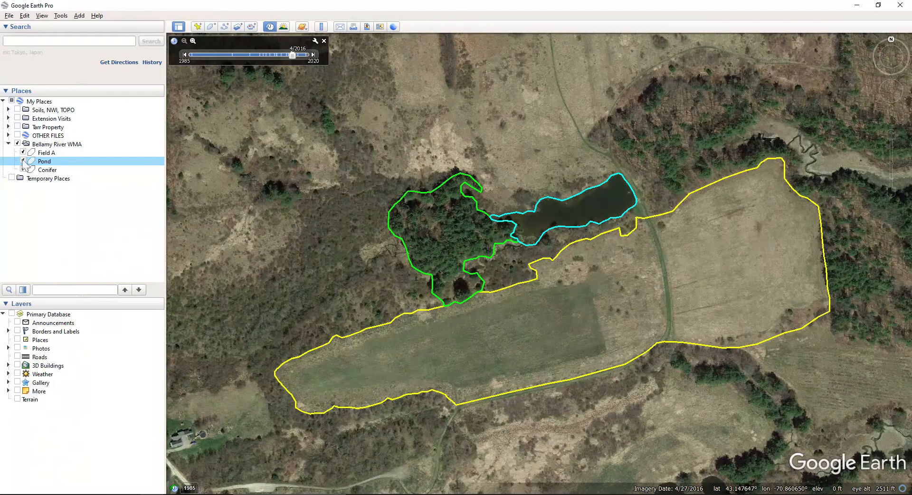